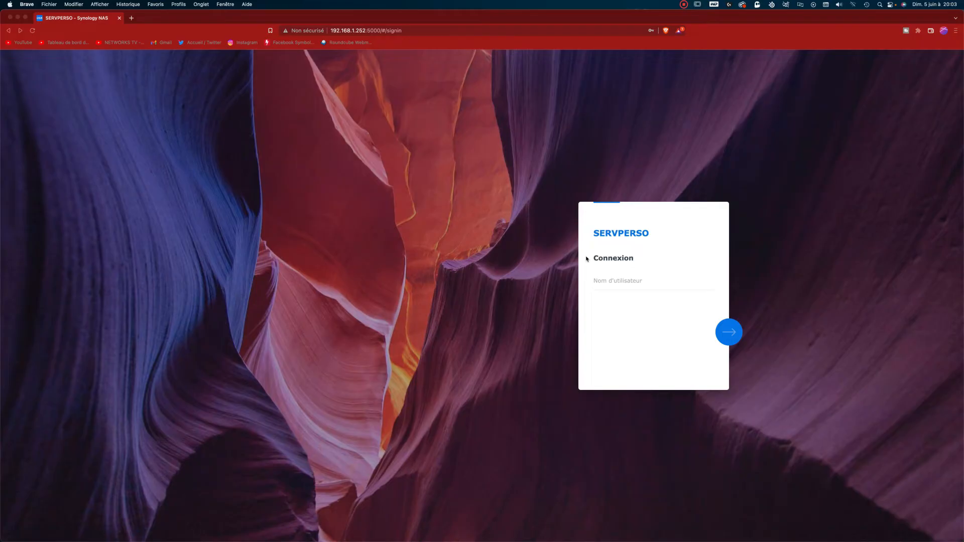
# Step: Log in to the SERVPERSO NAS using the browser's saved username and password suggestions
pyautogui.click(614, 276)
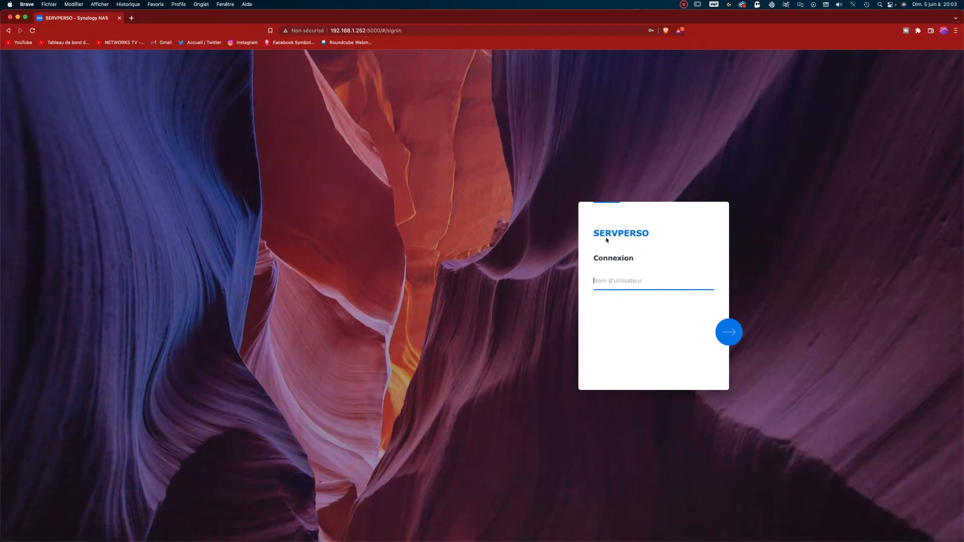
pyautogui.click(615, 280)
pyautogui.click(622, 302)
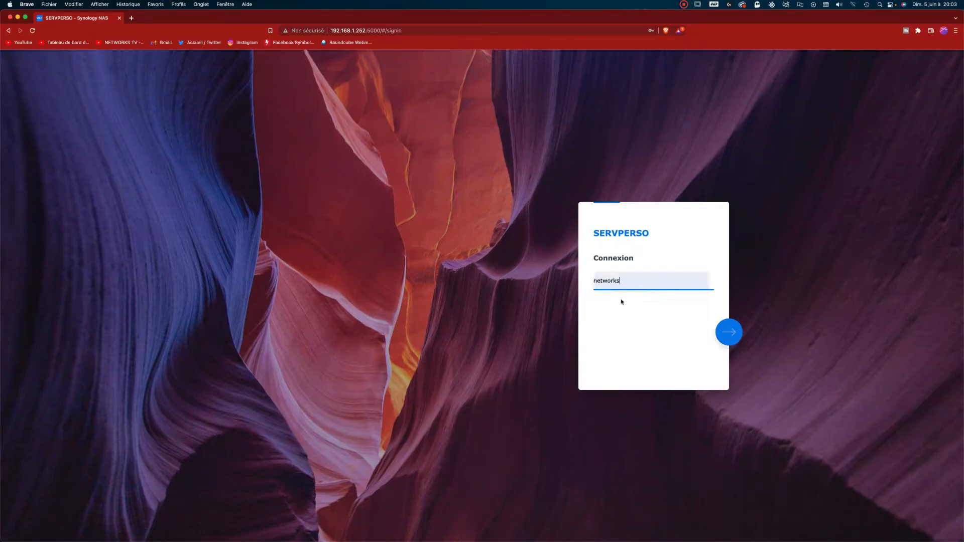
pyautogui.press('Return')
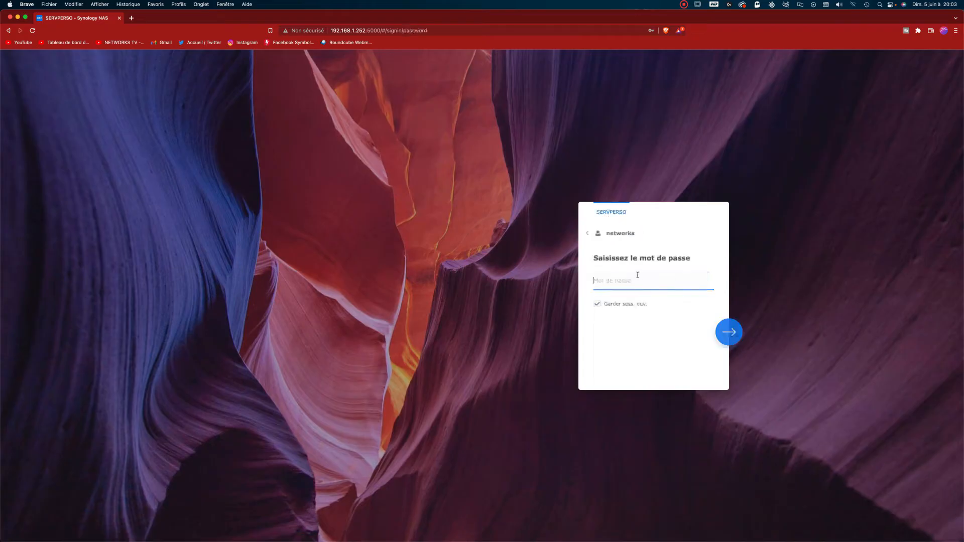
pyautogui.click(643, 287)
pyautogui.click(651, 303)
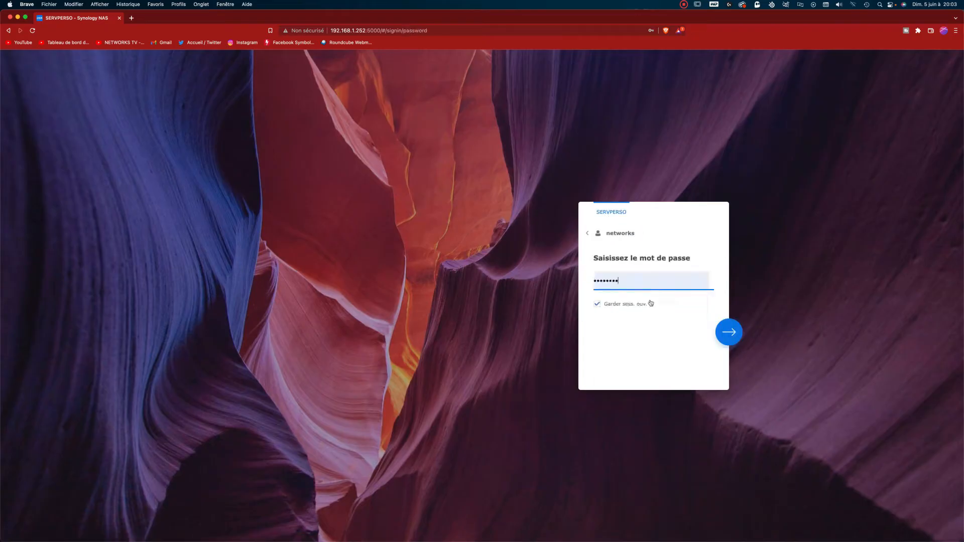
pyautogui.click(737, 336)
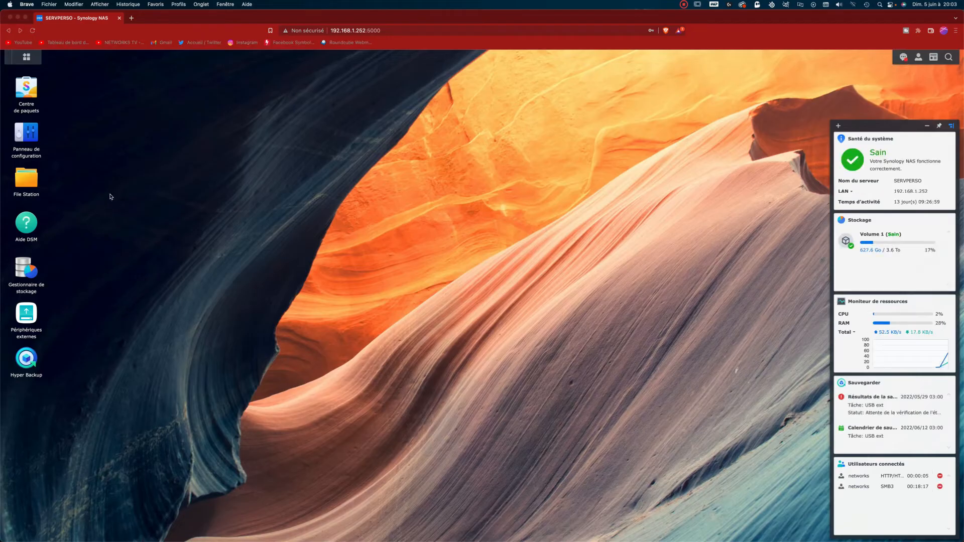
# Step: In Control Panel's External Access settings, enable QuickConnect and start entering a QuickConnect ID
pyautogui.click(84, 136)
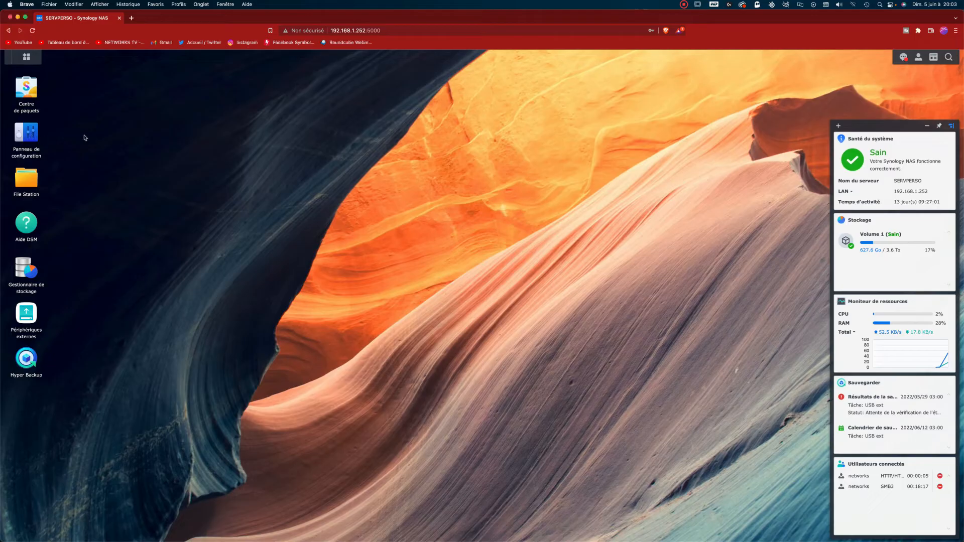
pyautogui.click(28, 58)
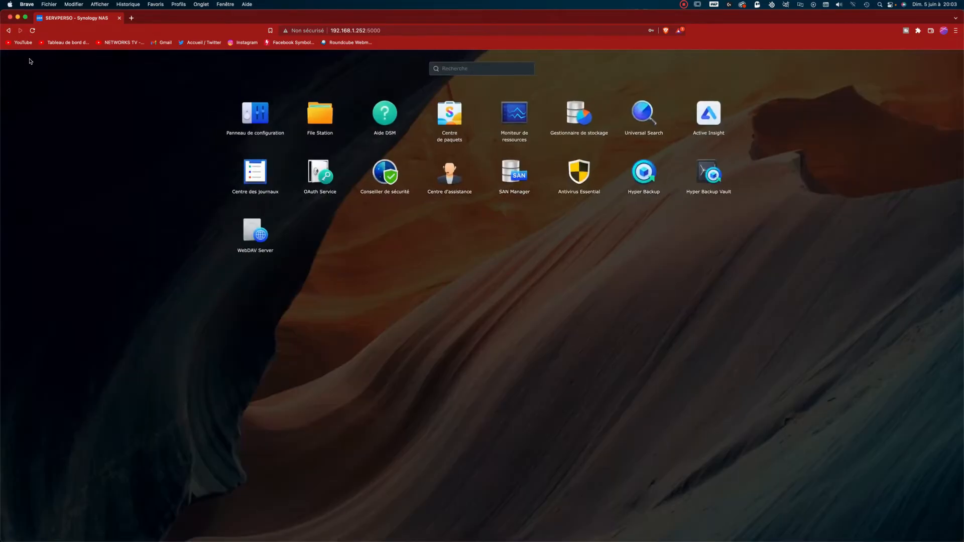
pyautogui.click(256, 116)
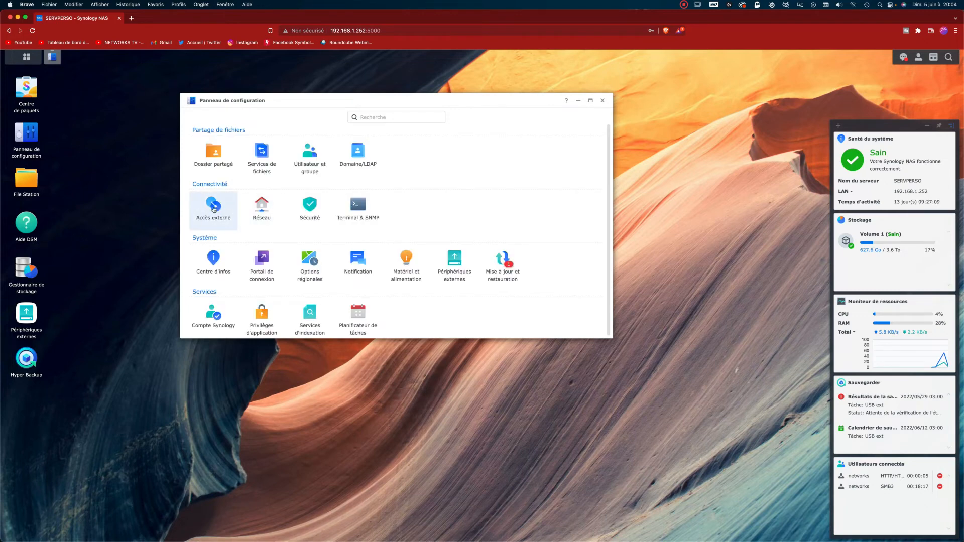
pyautogui.click(213, 208)
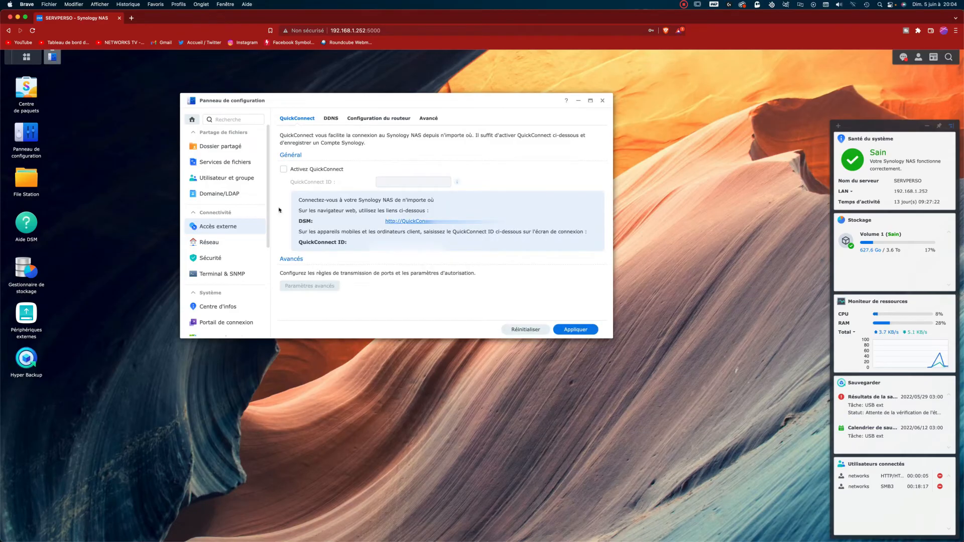
pyautogui.click(306, 173)
pyautogui.click(417, 183)
pyautogui.write('netw')
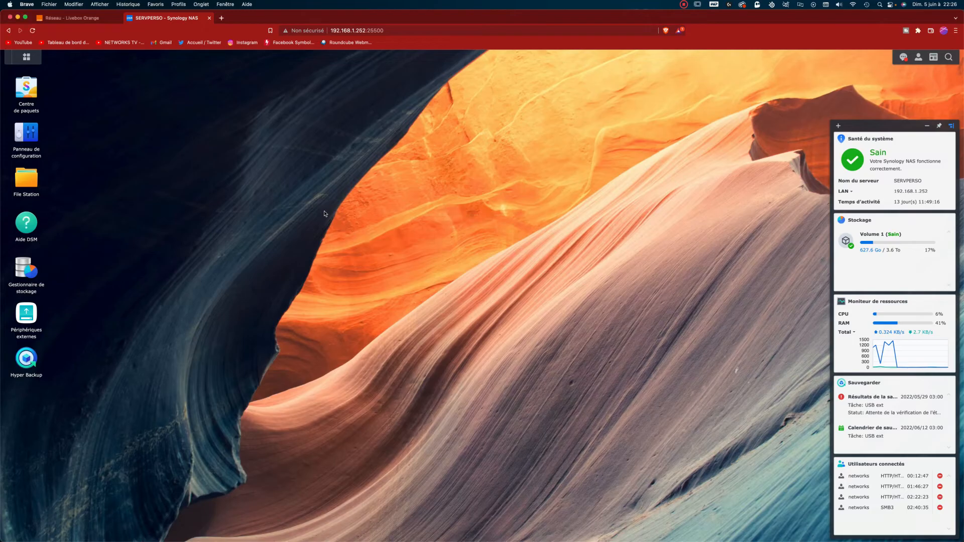
# Step: Add a synology.me DDNS hostname under External Access, save it, and close the Control Panel
pyautogui.click(26, 57)
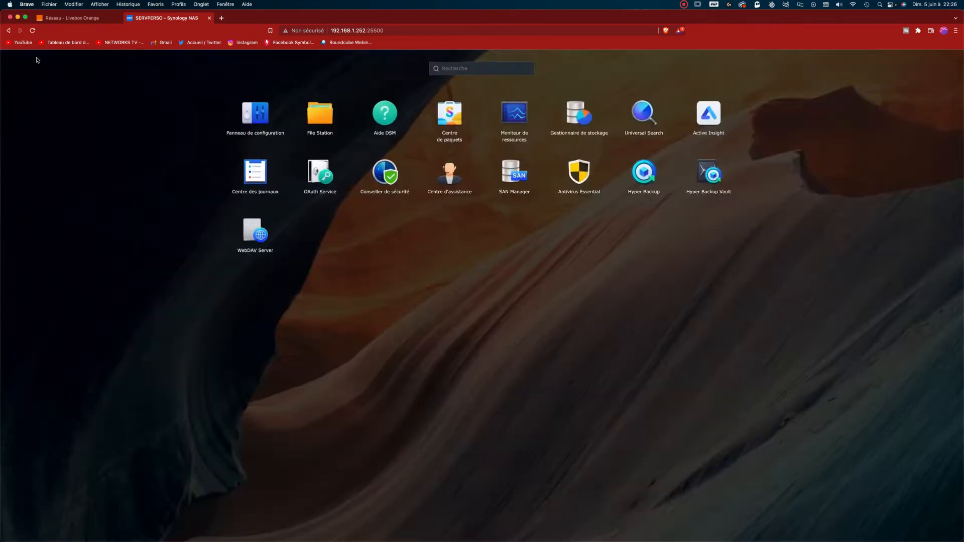
pyautogui.click(255, 114)
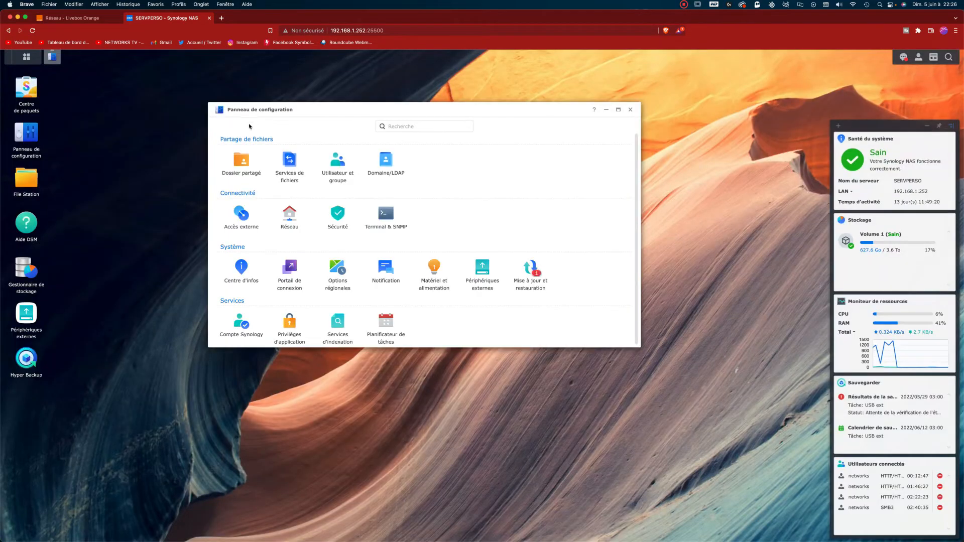
pyautogui.click(241, 214)
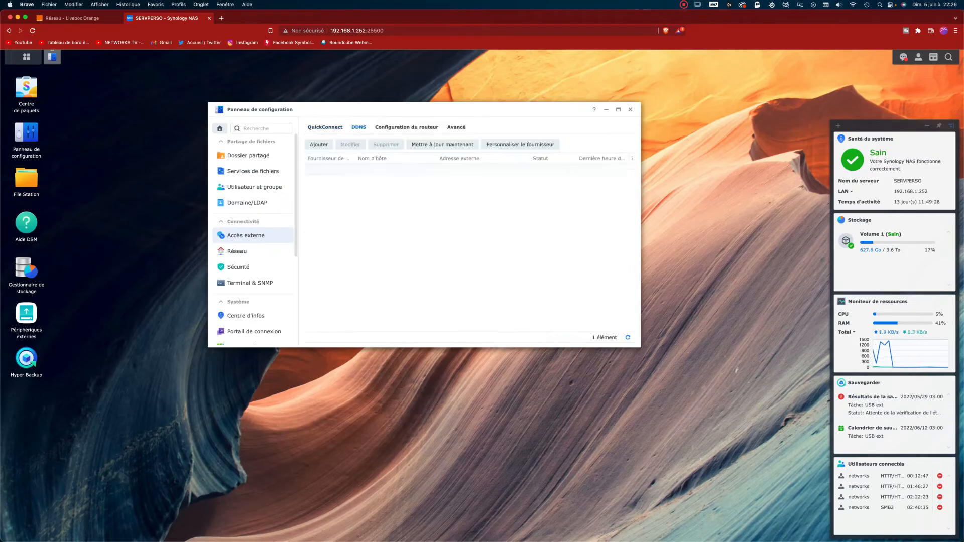
pyautogui.click(321, 145)
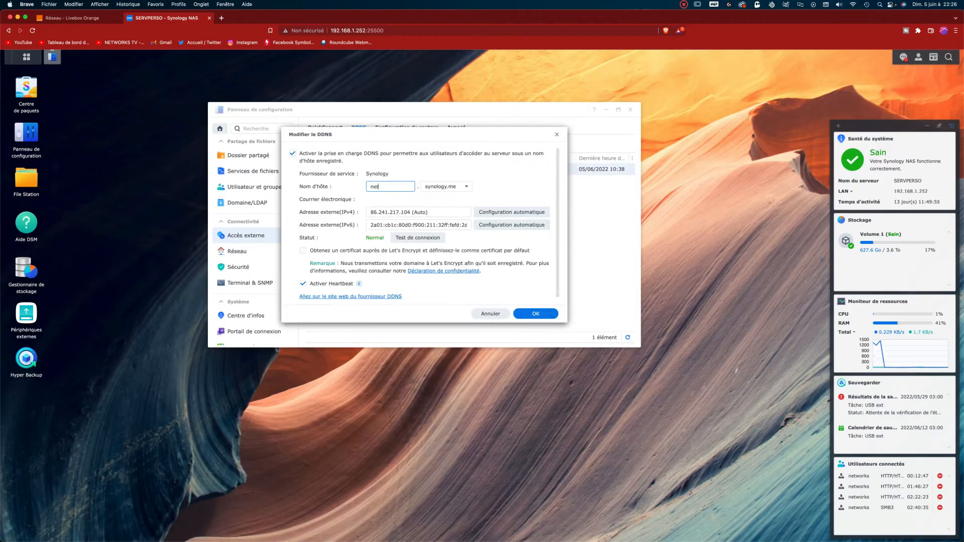
pyautogui.write('rkstvnas')
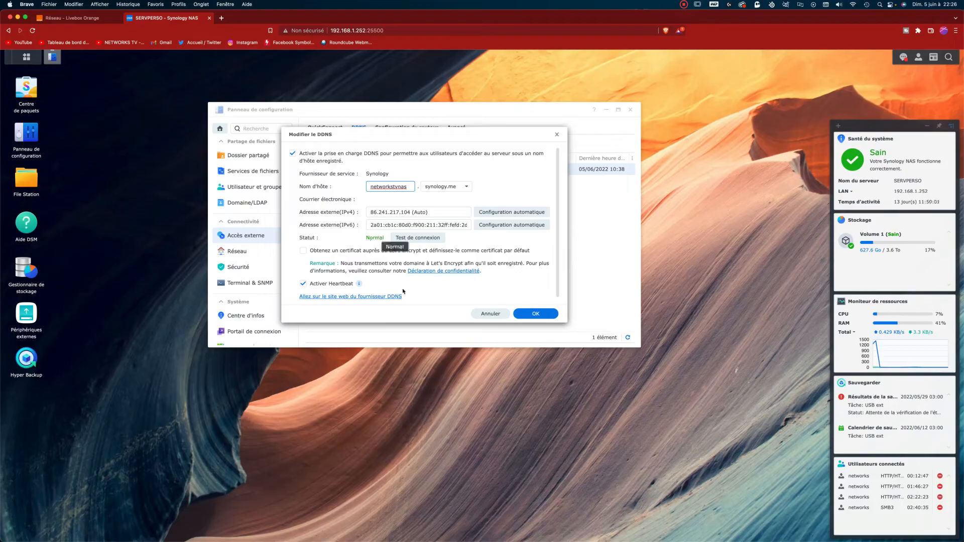
pyautogui.click(545, 319)
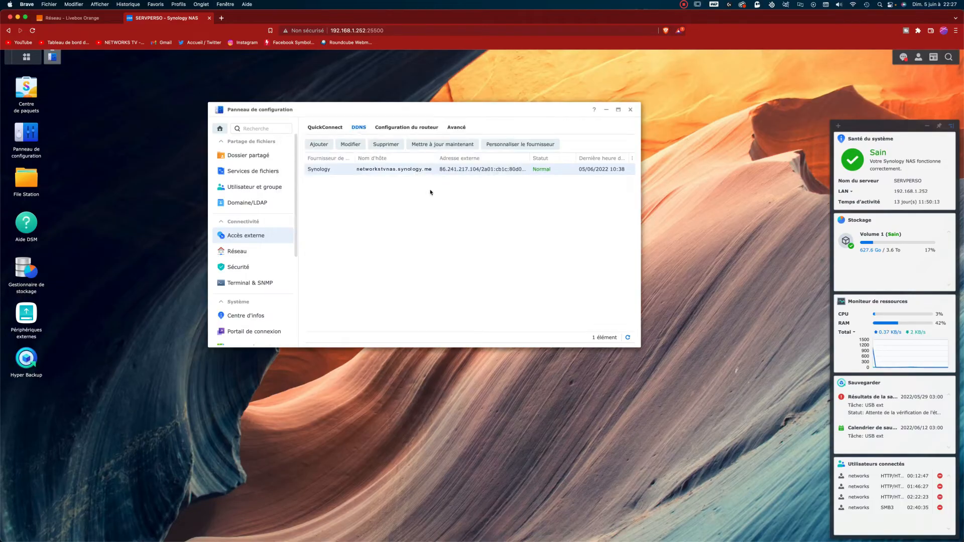
pyautogui.click(632, 110)
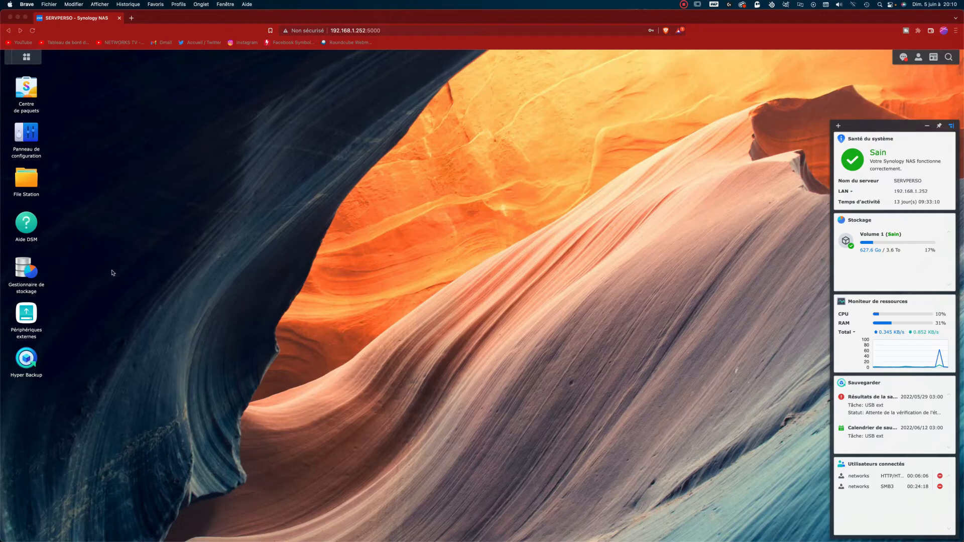
pyautogui.click(28, 61)
# Step: In the Login Portal's DSM settings, set HTTP port 25500 and HTTPS port 25501, then save
pyautogui.click(28, 61)
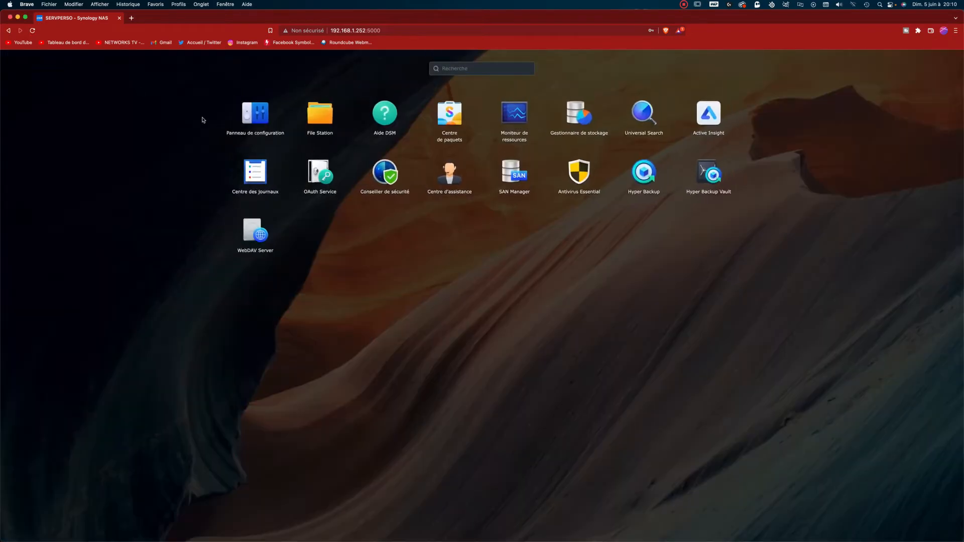
pyautogui.click(254, 126)
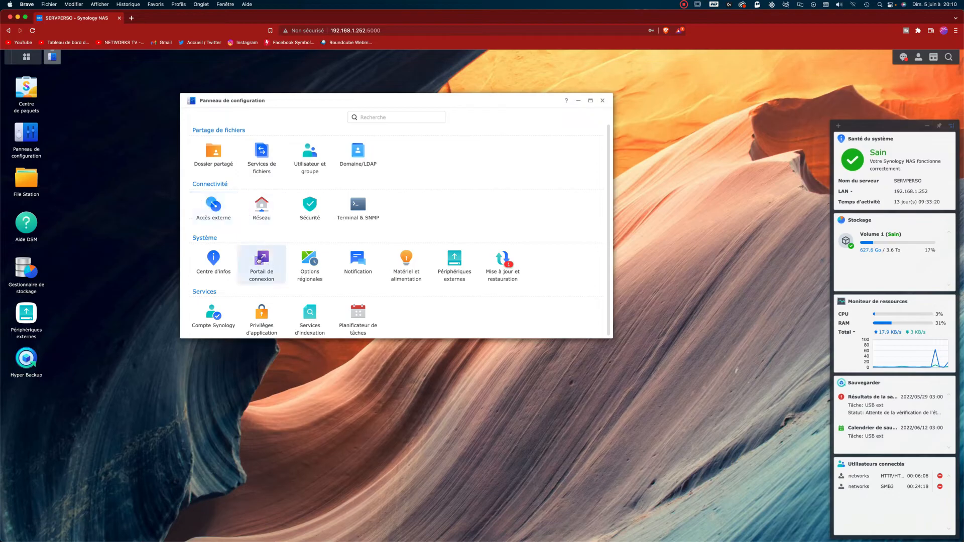
pyautogui.click(267, 263)
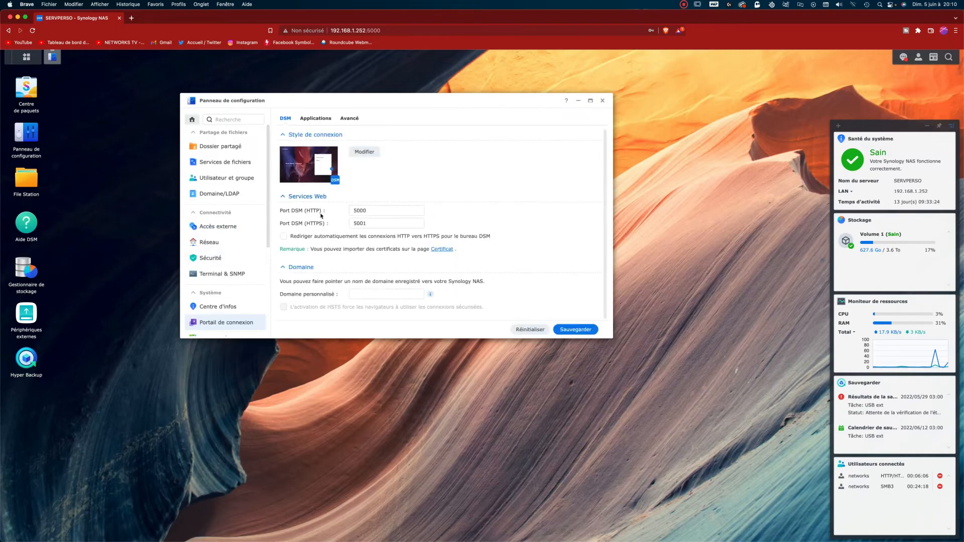
pyautogui.click(358, 210)
pyautogui.press('Tab')
pyautogui.click(351, 211)
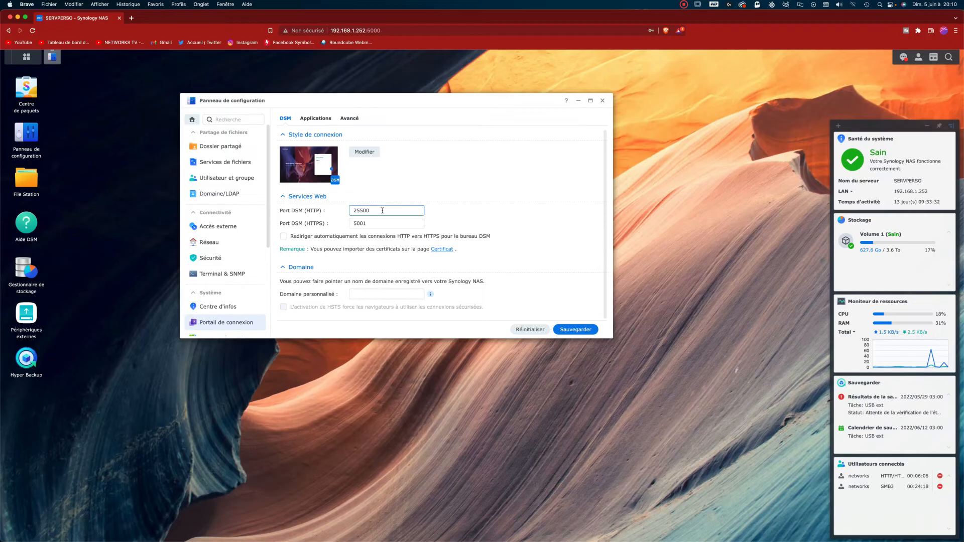
pyautogui.click(354, 224)
pyautogui.write('25')
pyautogui.click(383, 225)
pyautogui.press('BackSpace')
pyautogui.press('BackSpace')
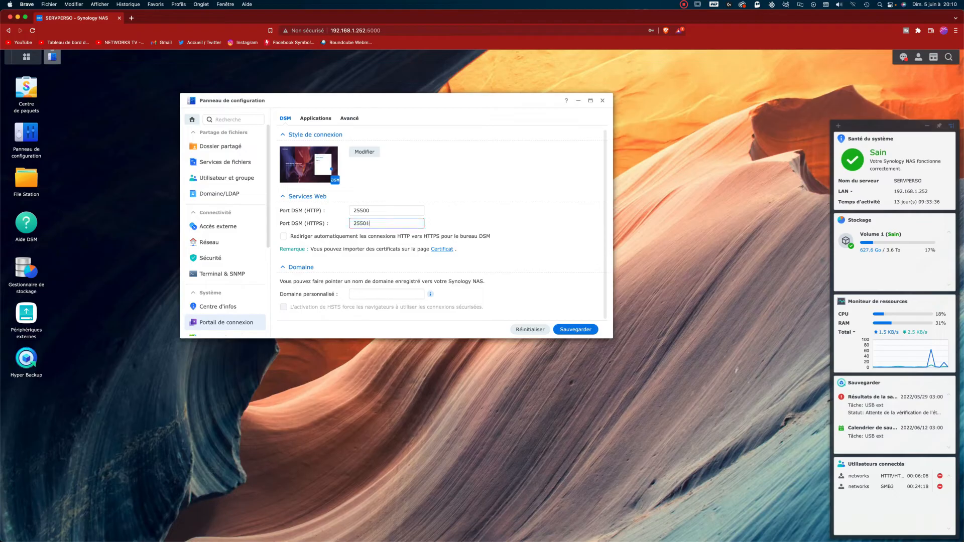
pyautogui.click(574, 330)
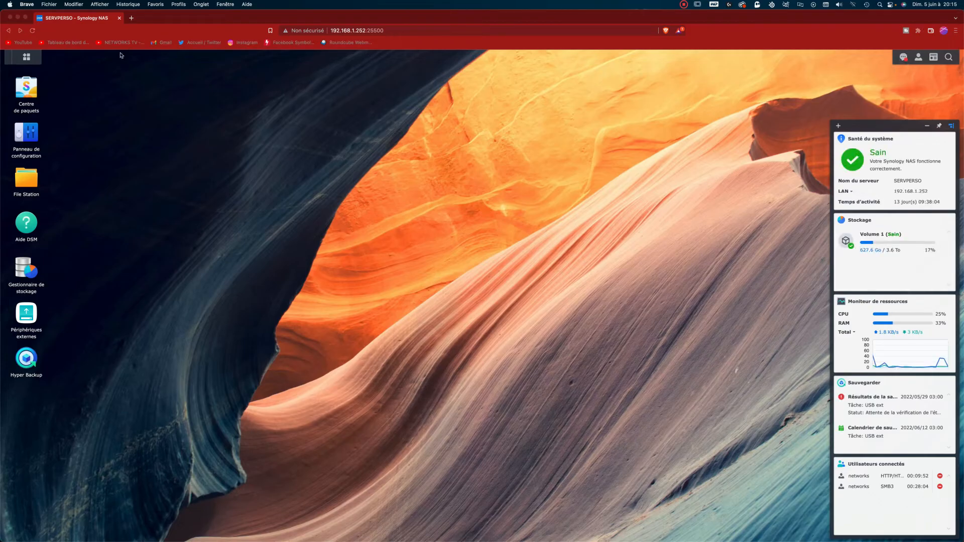
# Step: Open File Station's entry in the Login Portal's Applications tab for editing
pyautogui.click(29, 59)
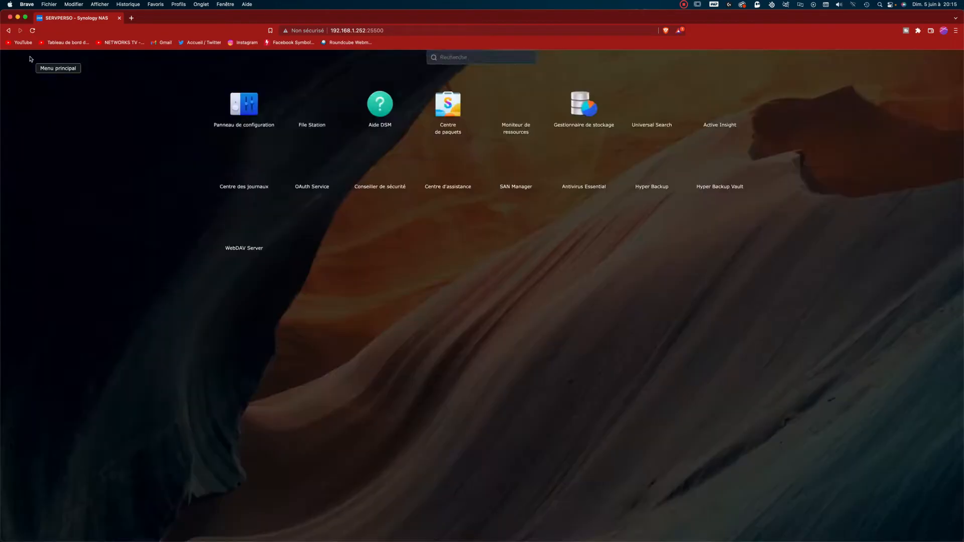
pyautogui.click(262, 117)
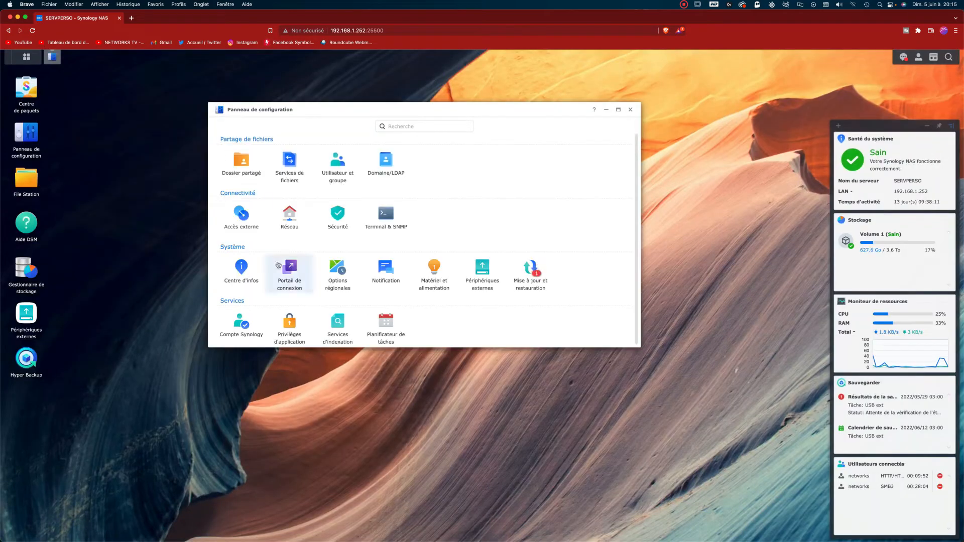
pyautogui.click(288, 273)
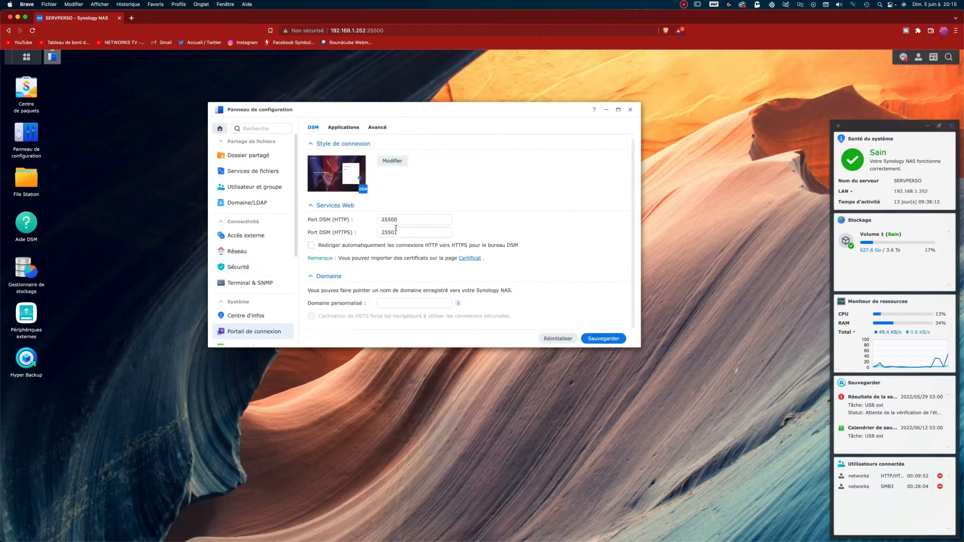
pyautogui.click(349, 129)
pyautogui.click(340, 175)
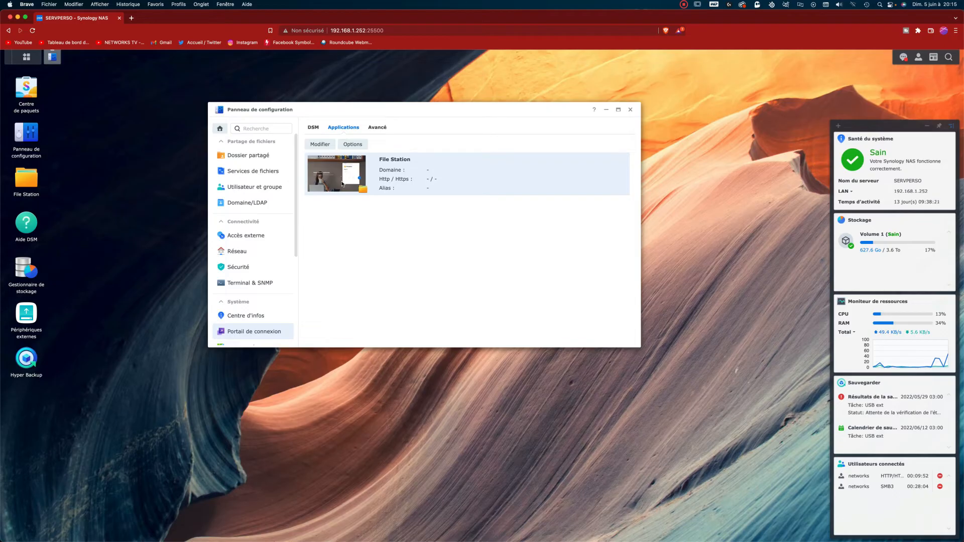
pyautogui.click(322, 146)
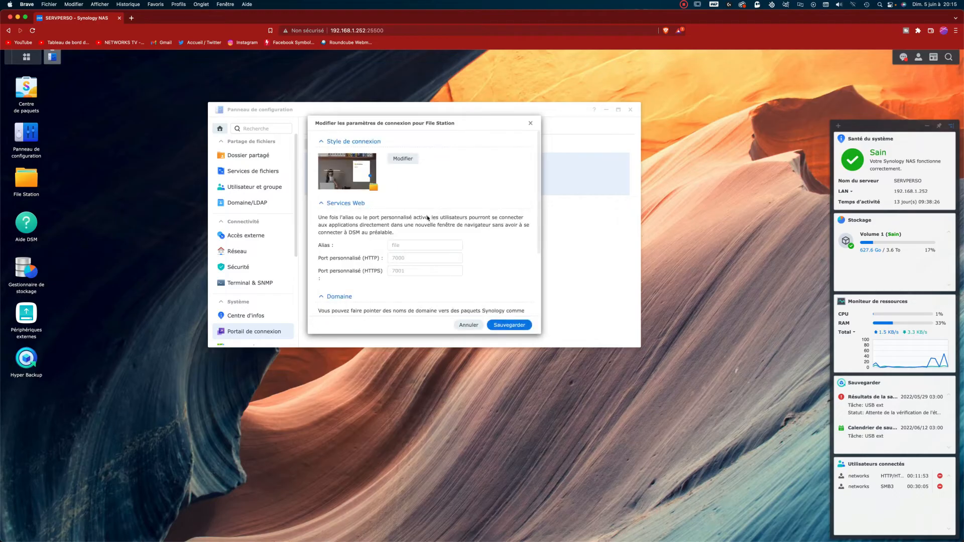
# Step: Give File Station the alias 'filestation' with ports 37000 and 37001, save, and close Control Panel
pyautogui.click(418, 246)
pyautogui.write('filestation')
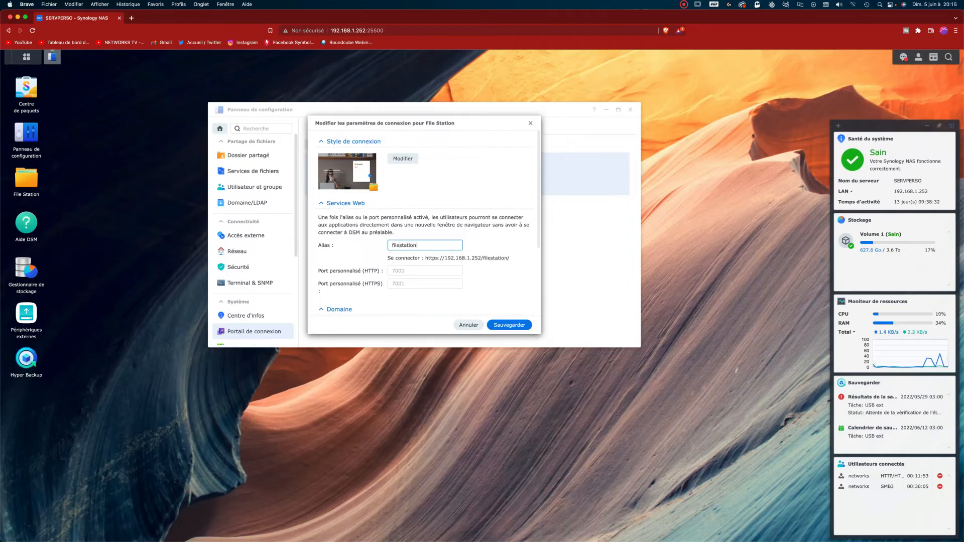
pyautogui.click(422, 272)
pyautogui.write('37000')
pyautogui.click(424, 296)
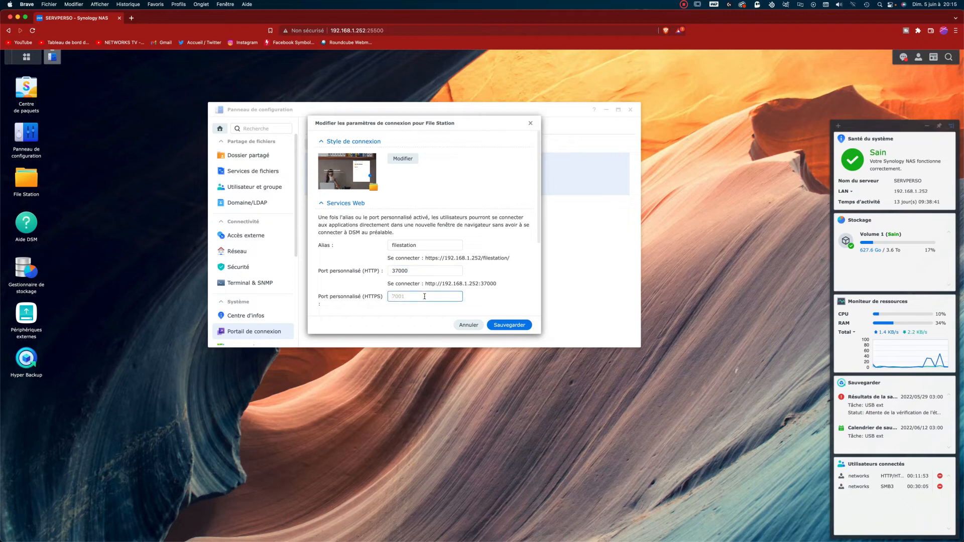
pyautogui.write('37001')
pyautogui.scroll(-2, 460, 280)
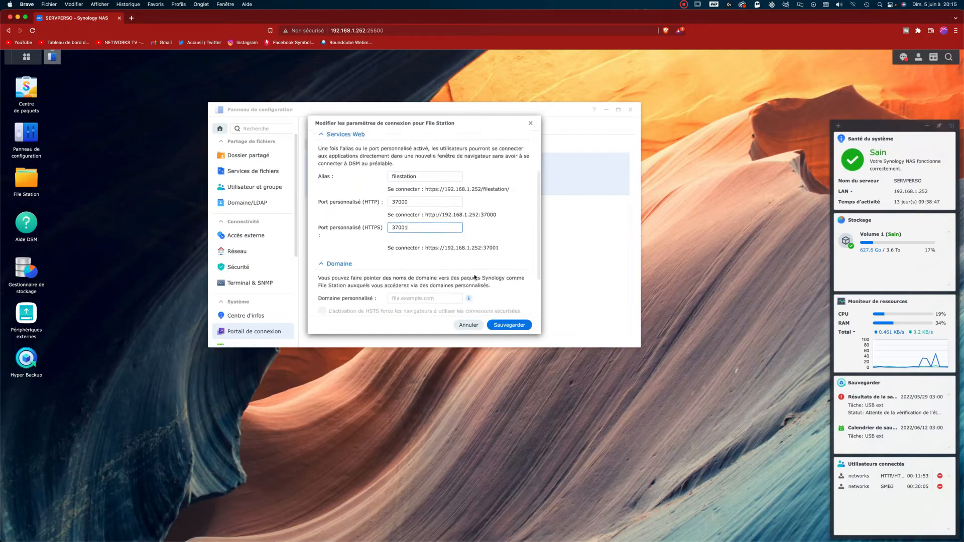
pyautogui.scroll(3, 475, 276)
pyautogui.click(512, 326)
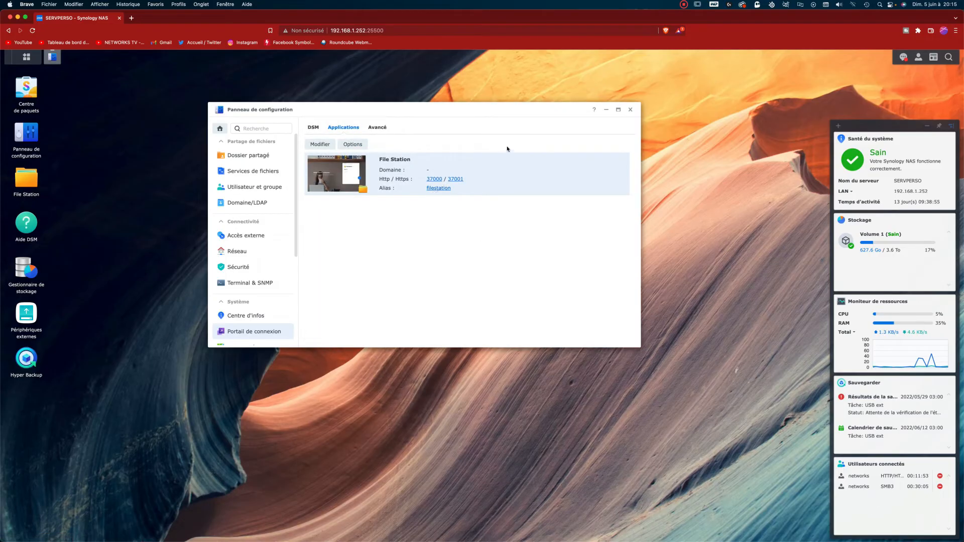
pyautogui.click(631, 110)
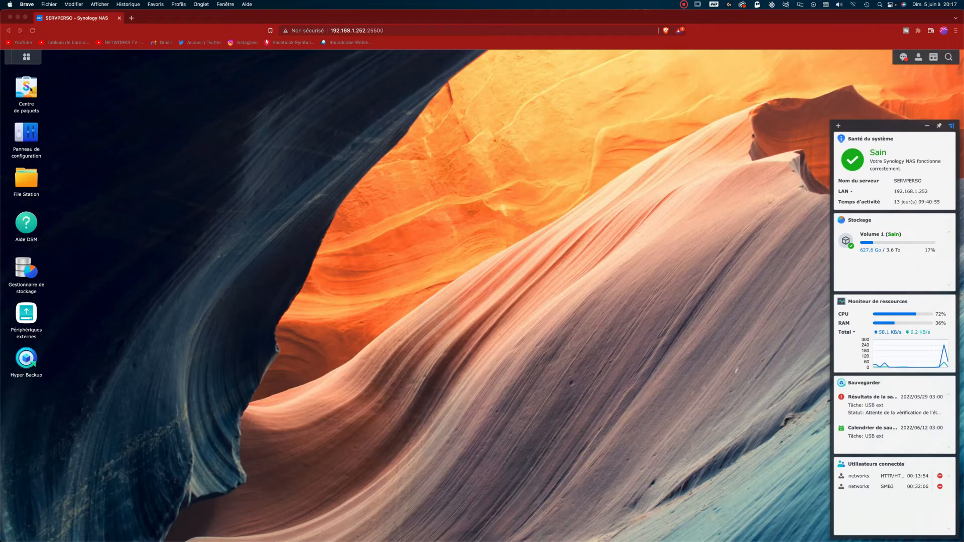
# Step: Search Package Center for 'webdav', install WebDAV Server, and close Package Center
pyautogui.click(31, 60)
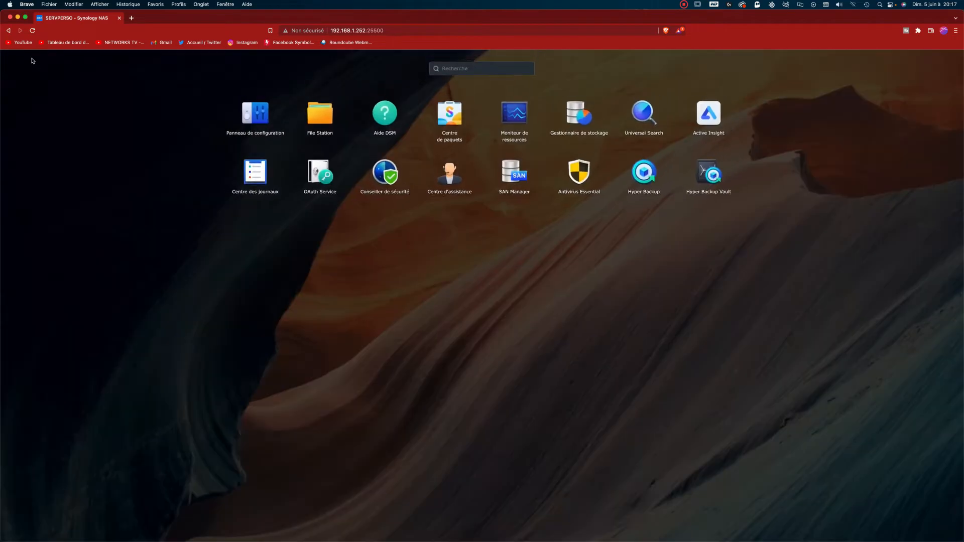
pyautogui.click(449, 118)
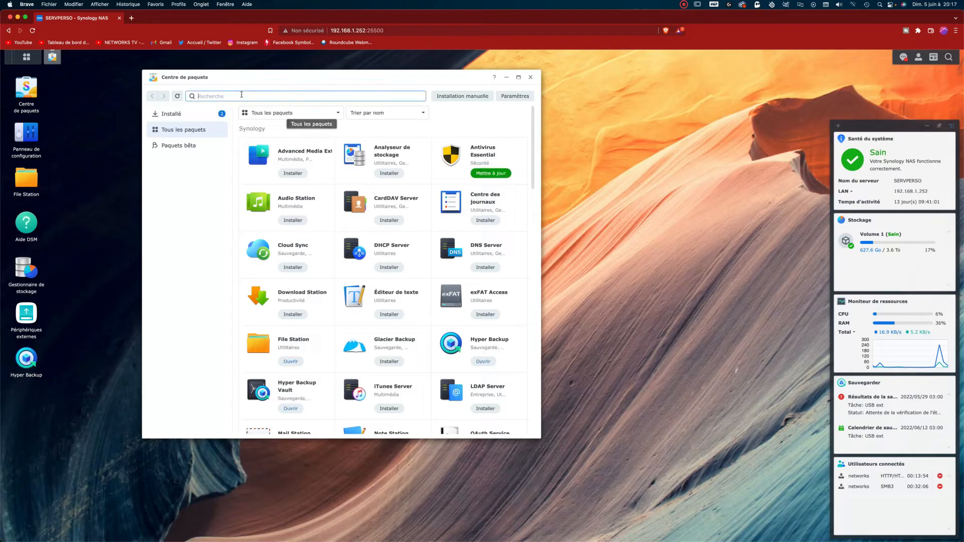
pyautogui.write('webdav')
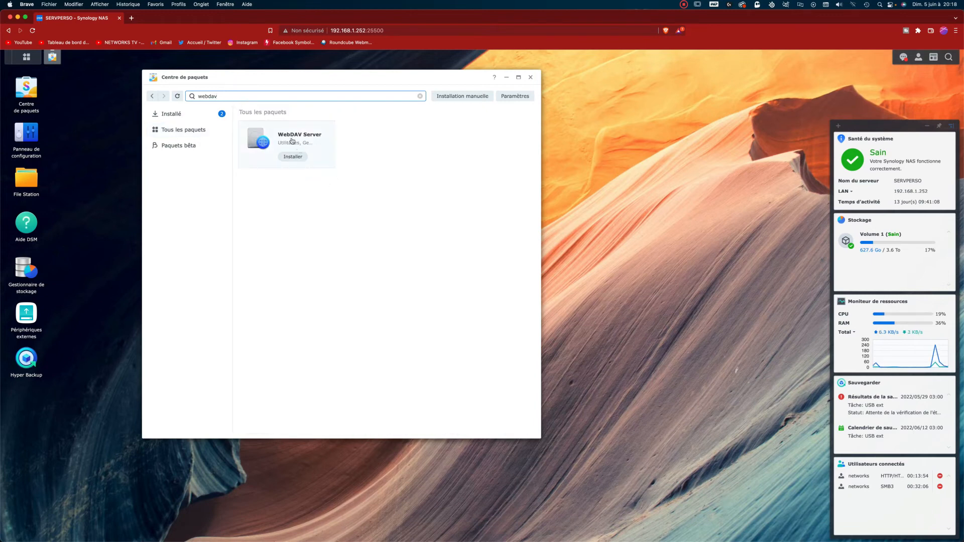
pyautogui.click(293, 156)
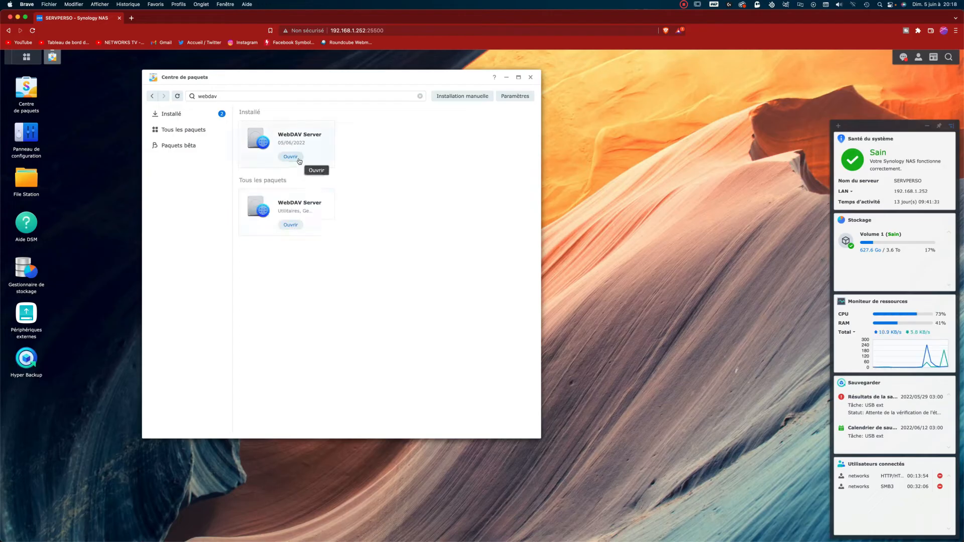
pyautogui.click(531, 77)
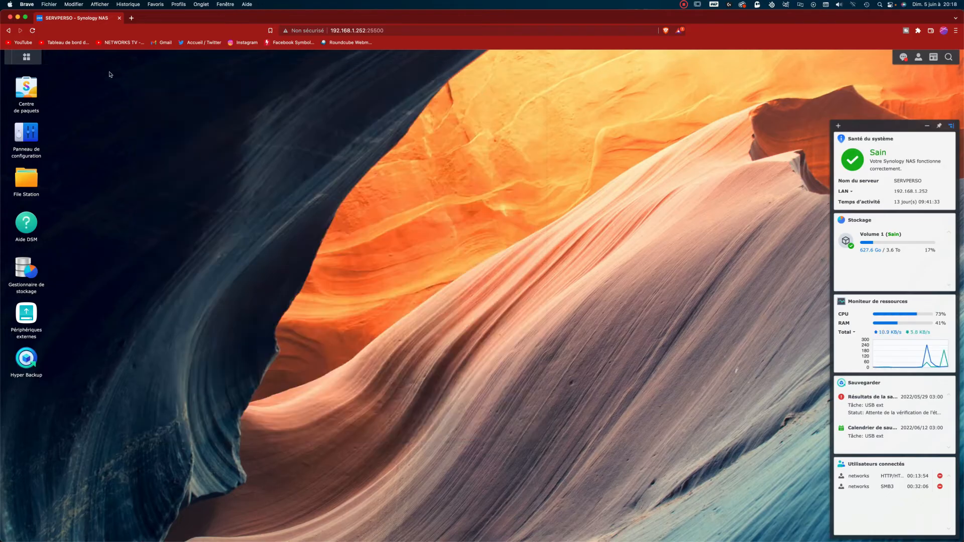
# Step: Open WebDAV Server and enable both its HTTP and HTTPS options
pyautogui.click(27, 57)
pyautogui.click(250, 238)
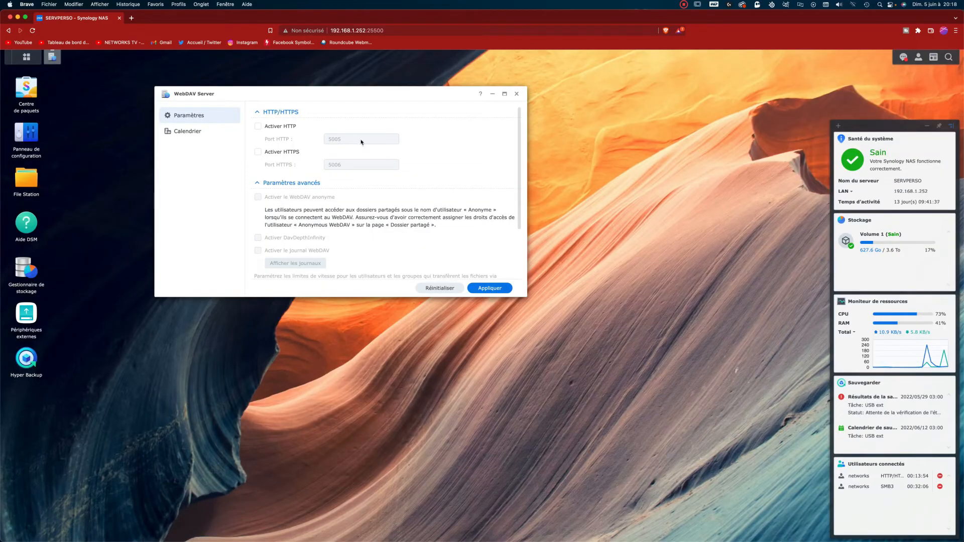
pyautogui.click(260, 128)
pyautogui.click(259, 154)
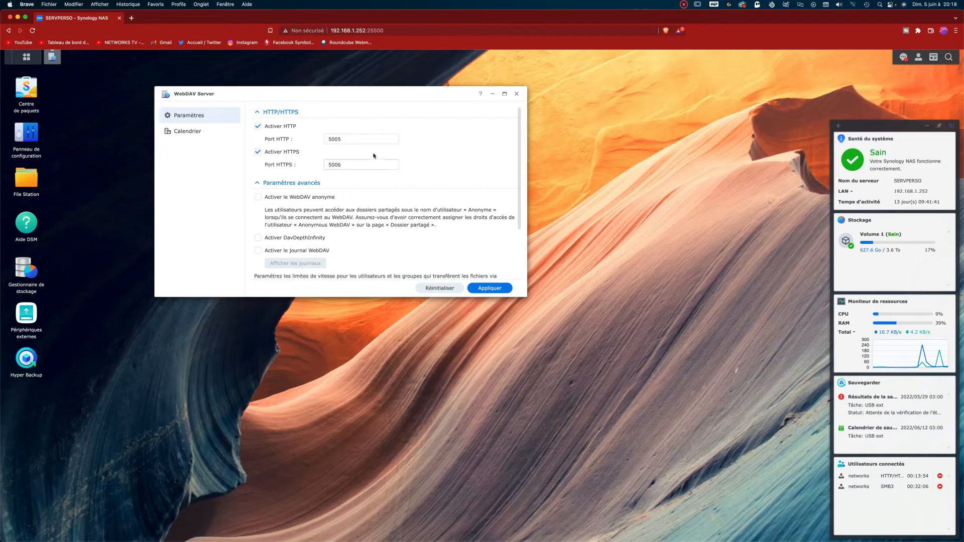
# Step: Set the WebDAV ports to 26500 for HTTP and 26501 for HTTPS, apply, and close the window
pyautogui.moveTo(362, 141); pyautogui.dragTo(324, 139)
pyautogui.write('26500')
pyautogui.moveTo(357, 164); pyautogui.dragTo(297, 164)
pyautogui.write('256')
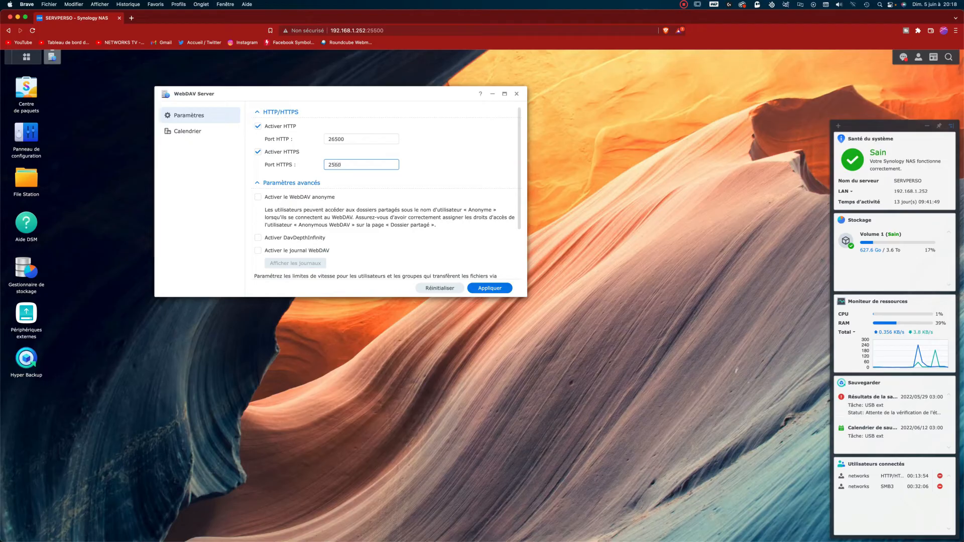
pyautogui.write('6501')
pyautogui.click(499, 289)
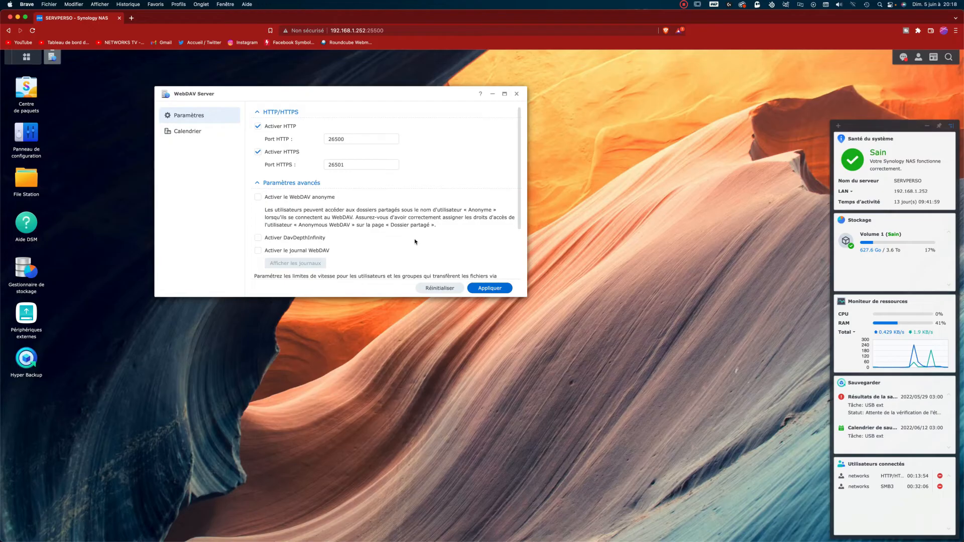
pyautogui.scroll(-3, 415, 239)
pyautogui.scroll(3, 415, 226)
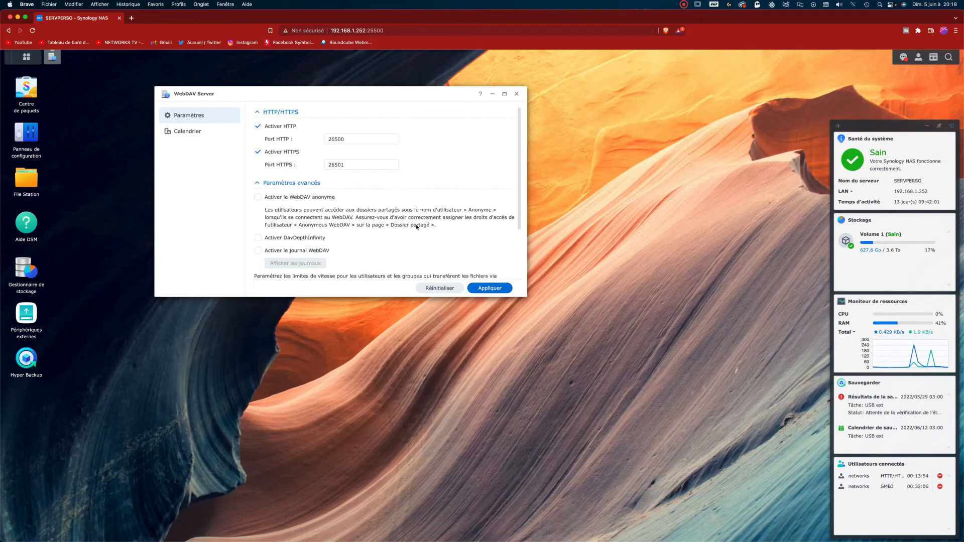
pyautogui.click(518, 94)
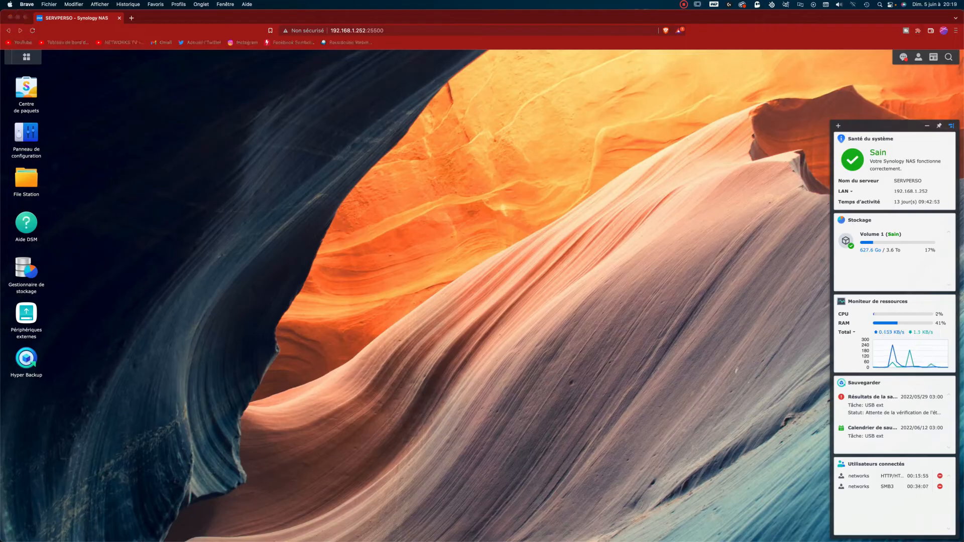
pyautogui.click(29, 59)
# Step: In User & Group, edit the user's Applications permissions to allow DSM, File Station and WebDAV Server, then save
pyautogui.click(29, 59)
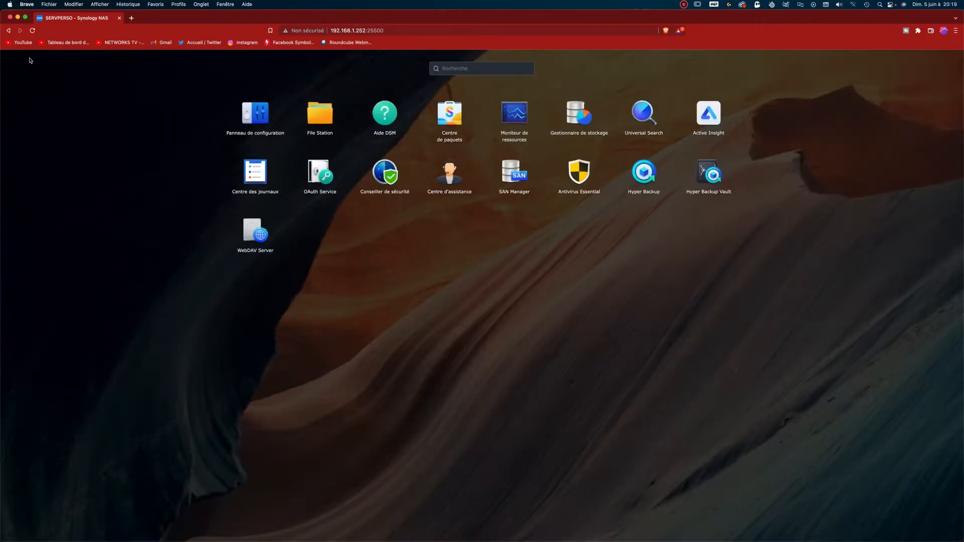
pyautogui.click(262, 121)
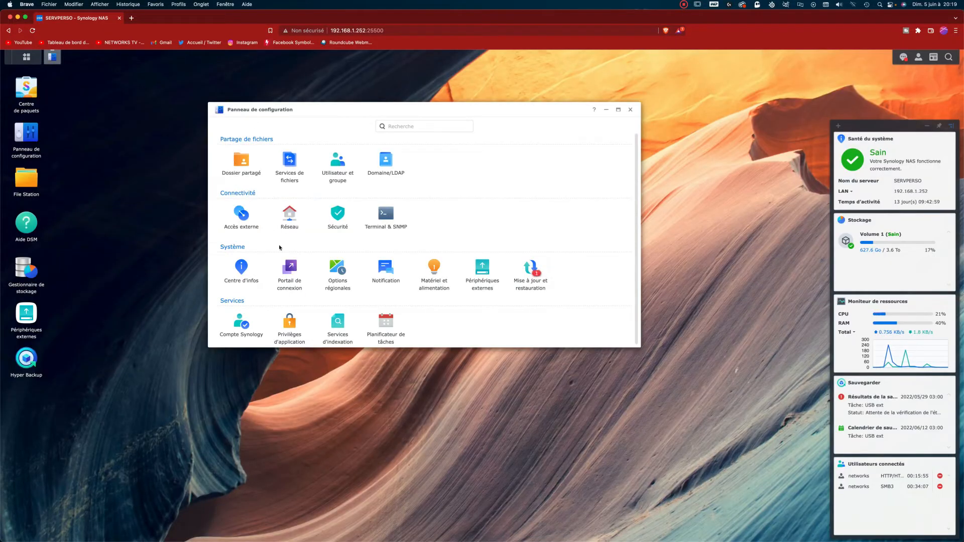
pyautogui.click(339, 164)
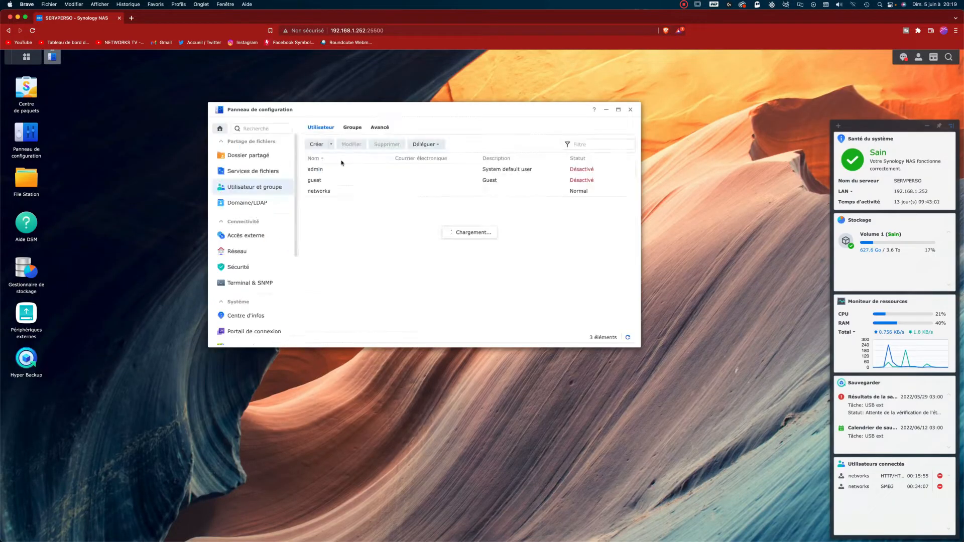
pyautogui.click(351, 195)
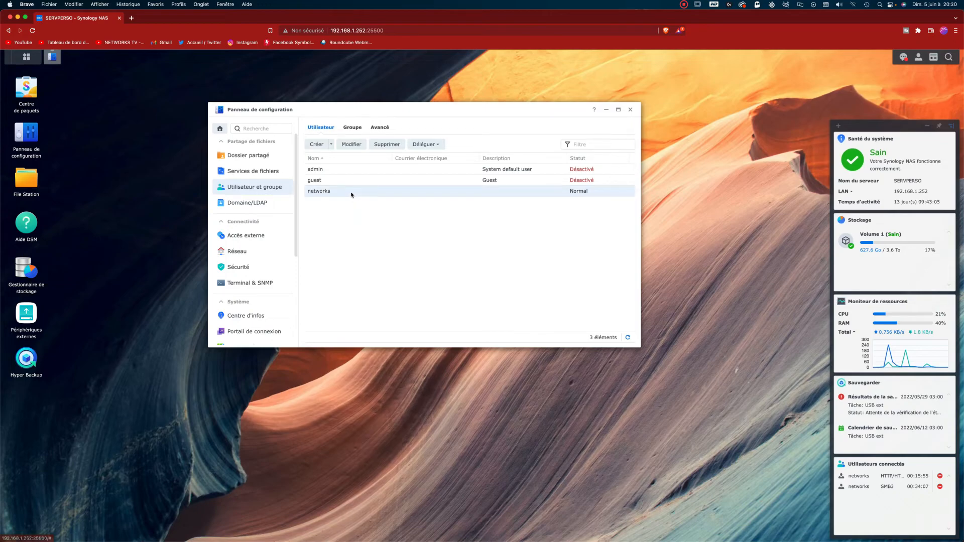
pyautogui.doubleClick(351, 195)
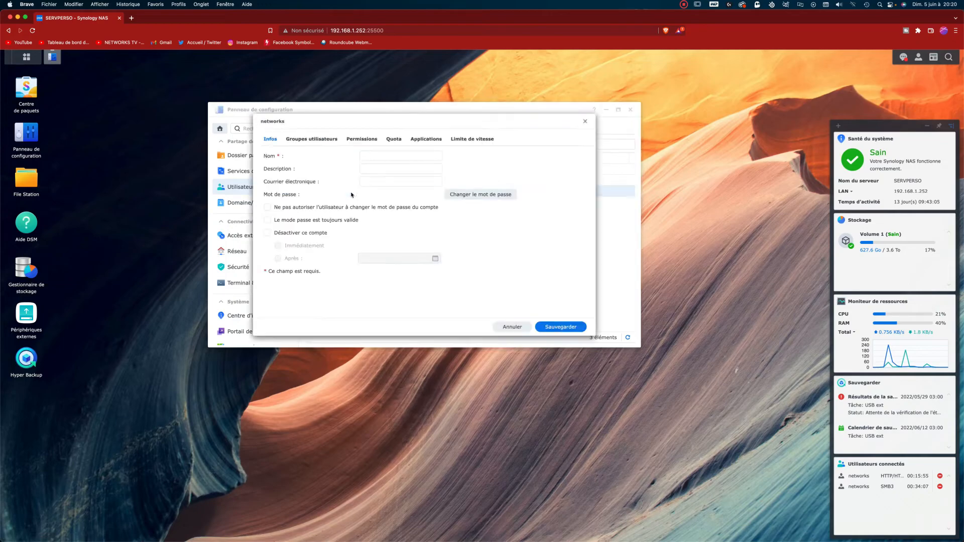
pyautogui.click(423, 140)
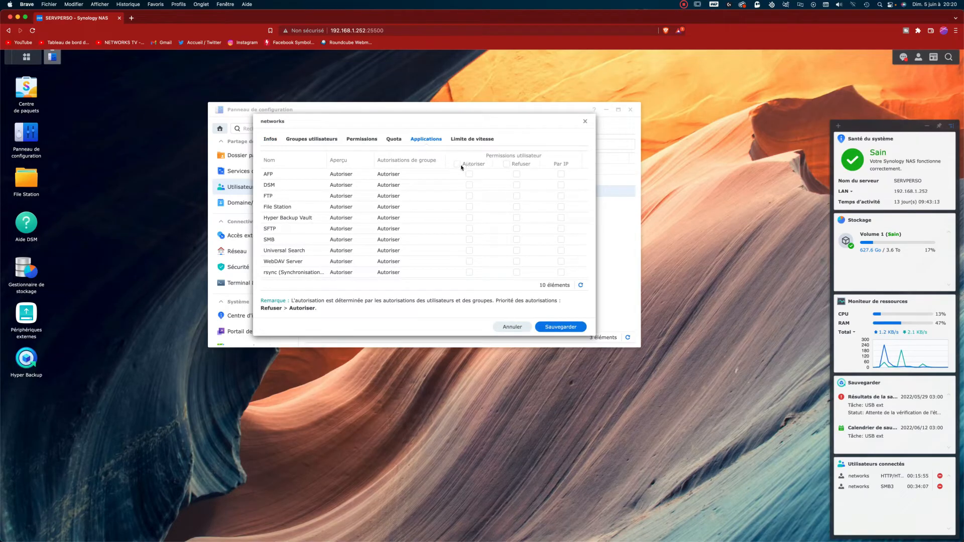
pyautogui.click(470, 185)
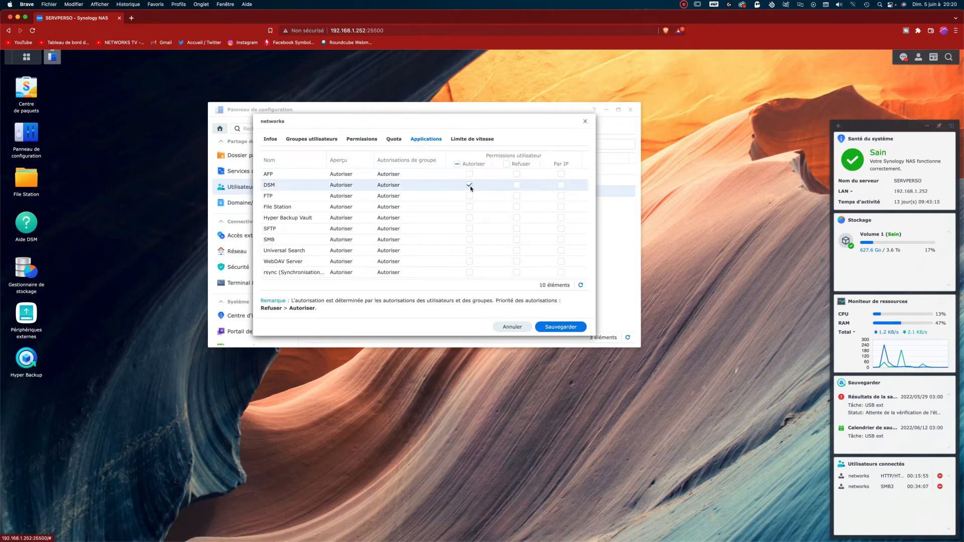
pyautogui.click(470, 207)
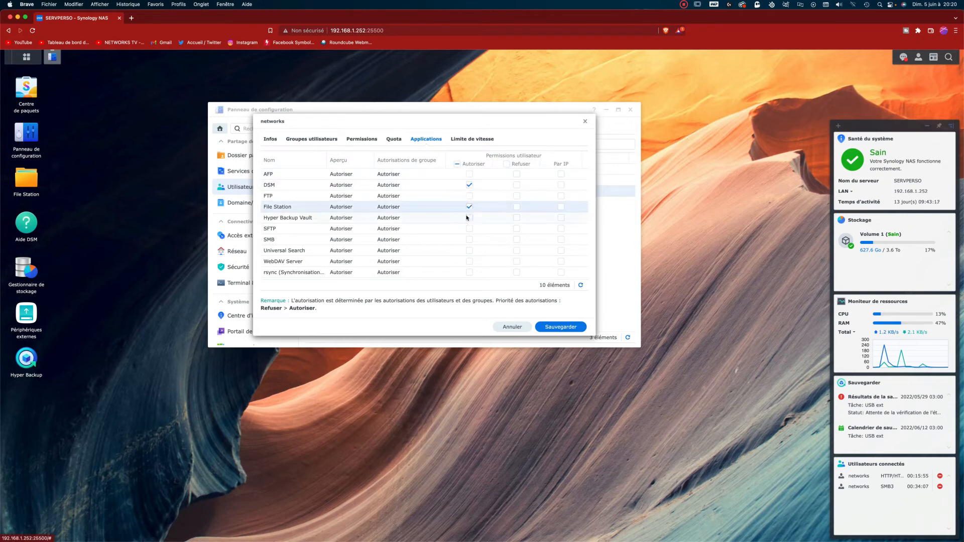
pyautogui.click(470, 262)
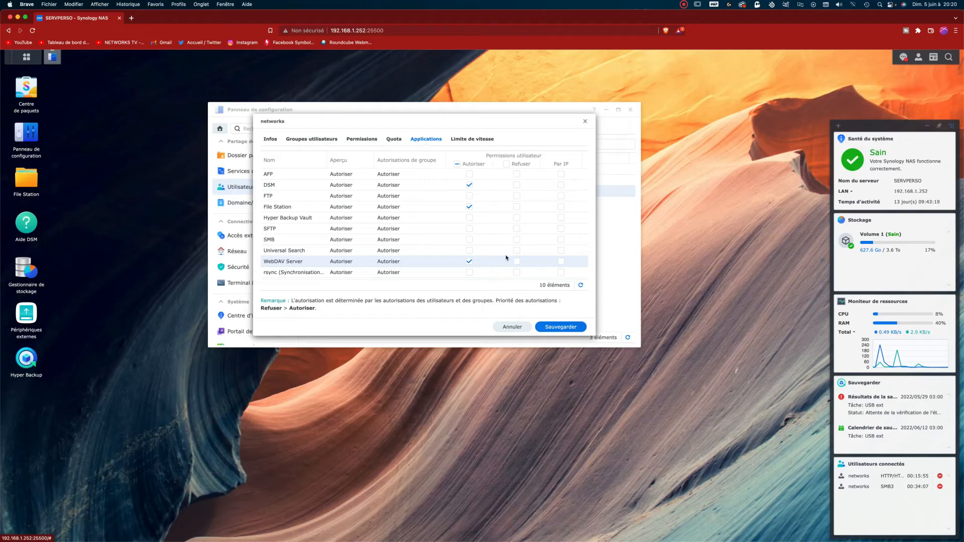
pyautogui.click(561, 329)
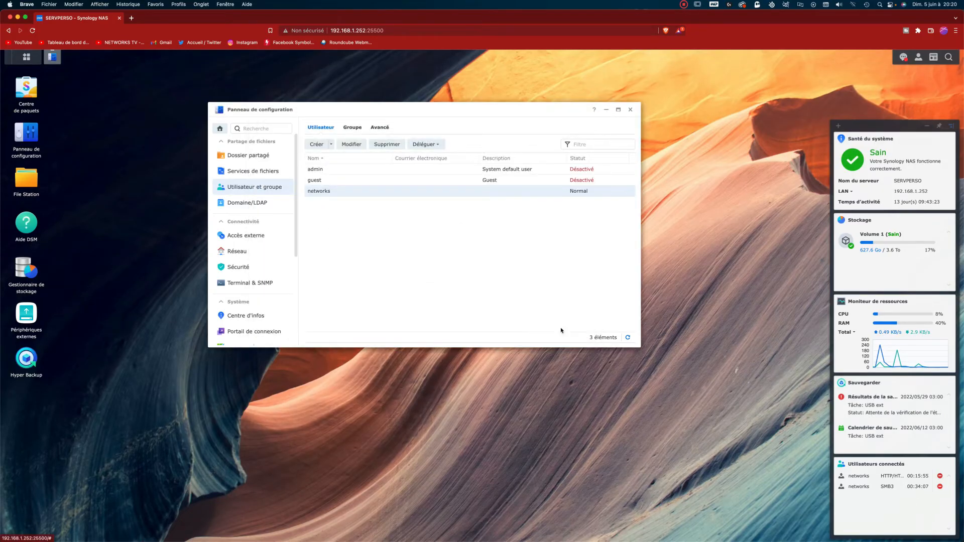
# Step: Close Control Panel and log in to the Livebox admin page at 192.168.1.1 with the admin password
pyautogui.click(630, 110)
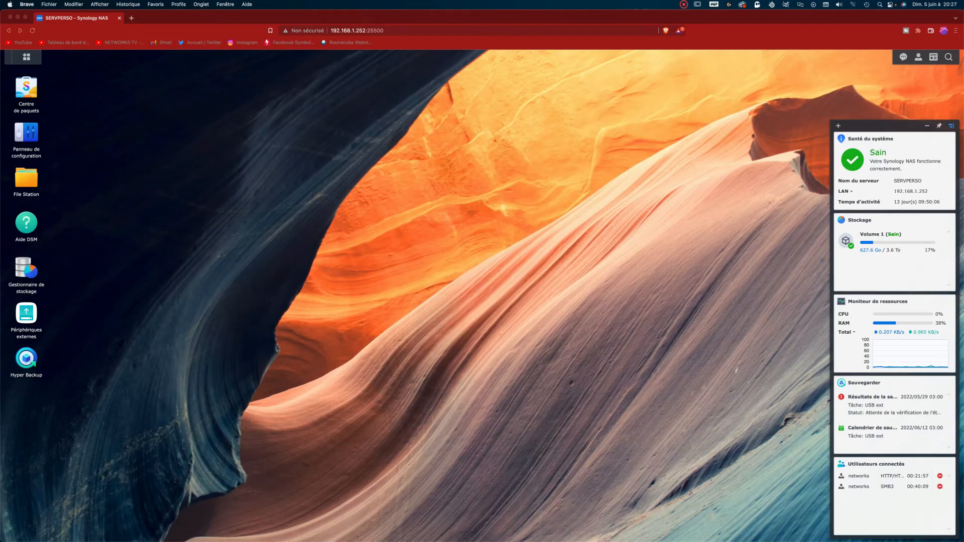
pyautogui.click(400, 32)
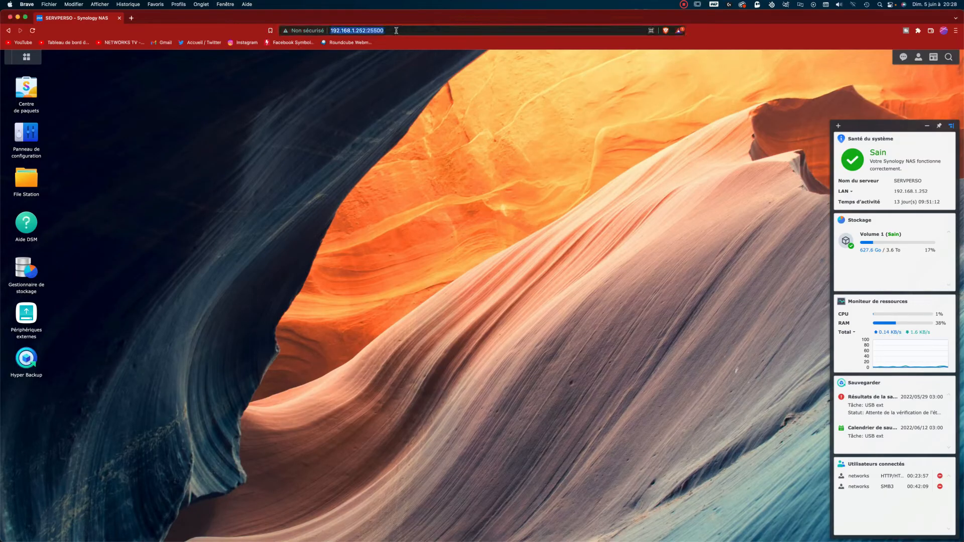
pyautogui.write('192.168.2.')
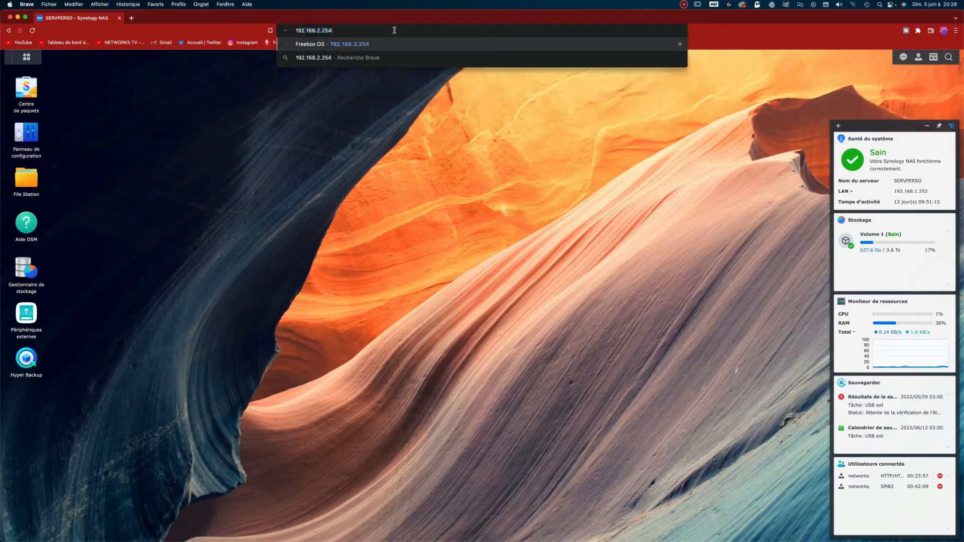
pyautogui.press('BackSpace')
pyautogui.press('BackSpace')
pyautogui.write('1')
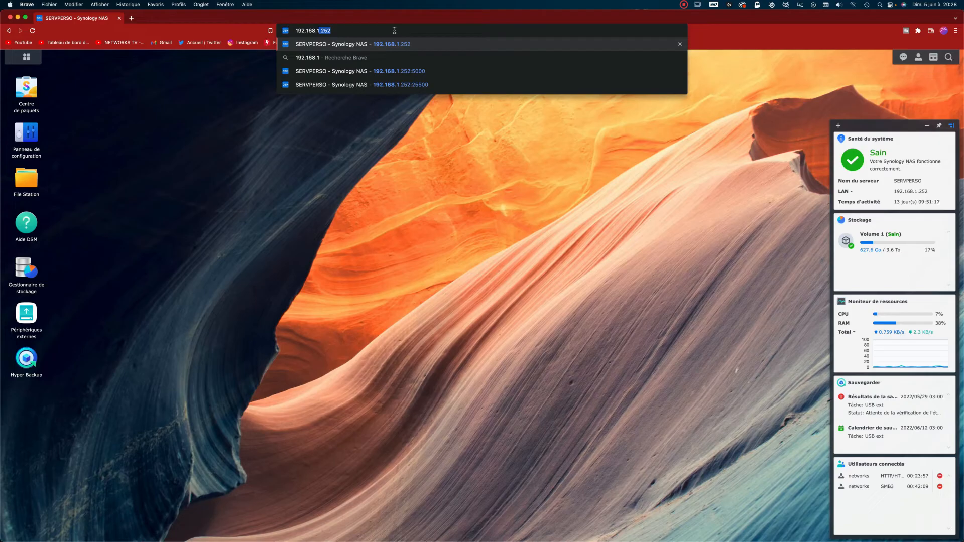
pyautogui.write('.1')
pyautogui.press('Return')
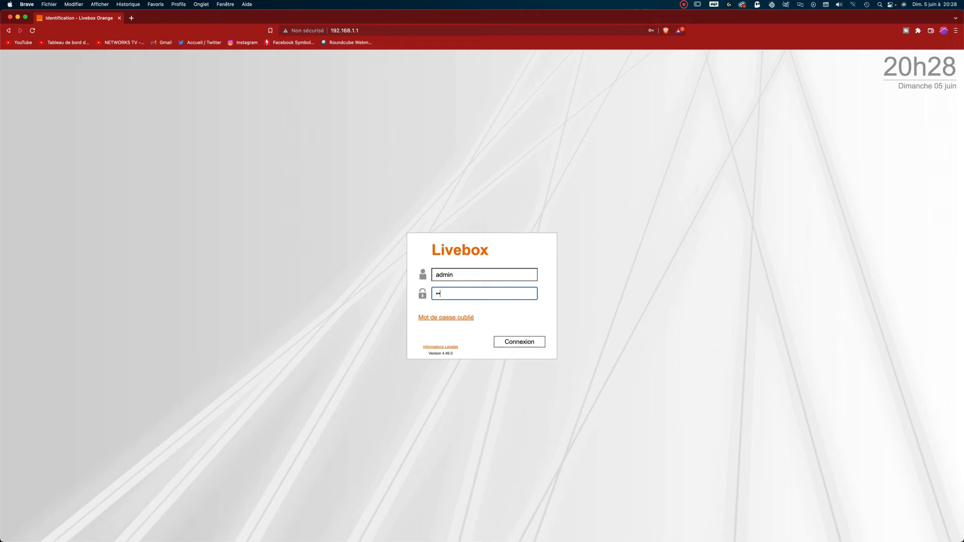
pyautogui.write('••••')
pyautogui.click(520, 345)
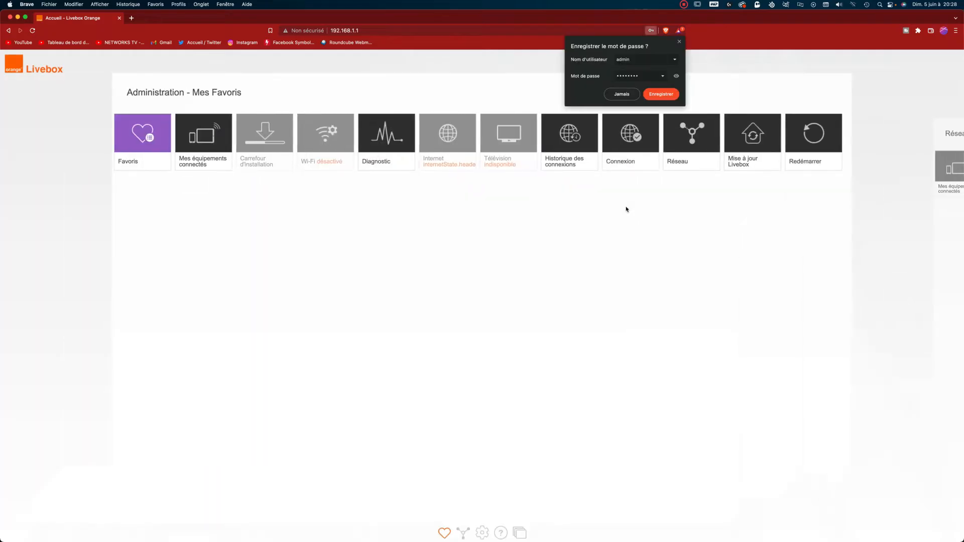
# Step: Decline saving the router password and open the Livebox's Réseau settings on the DHCP tab
pyautogui.click(621, 94)
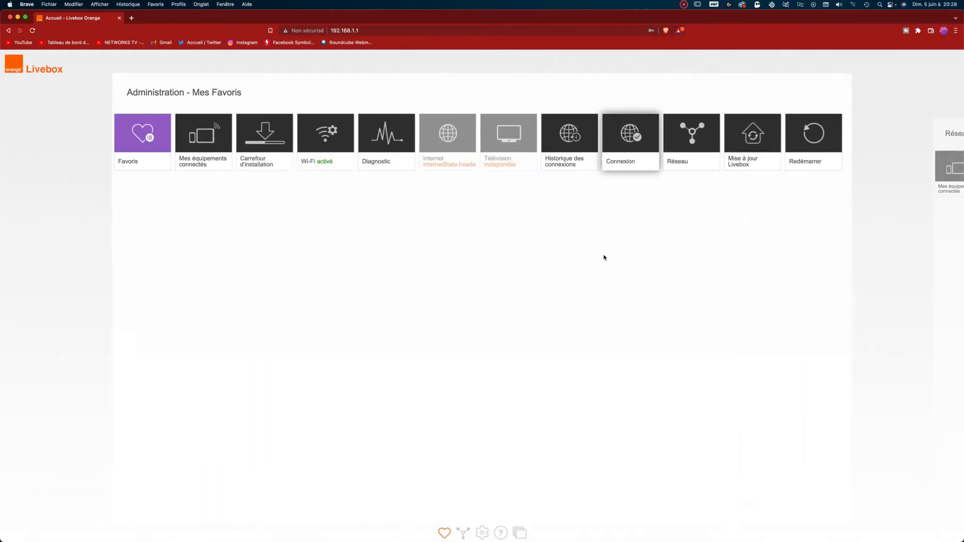
pyautogui.click(482, 533)
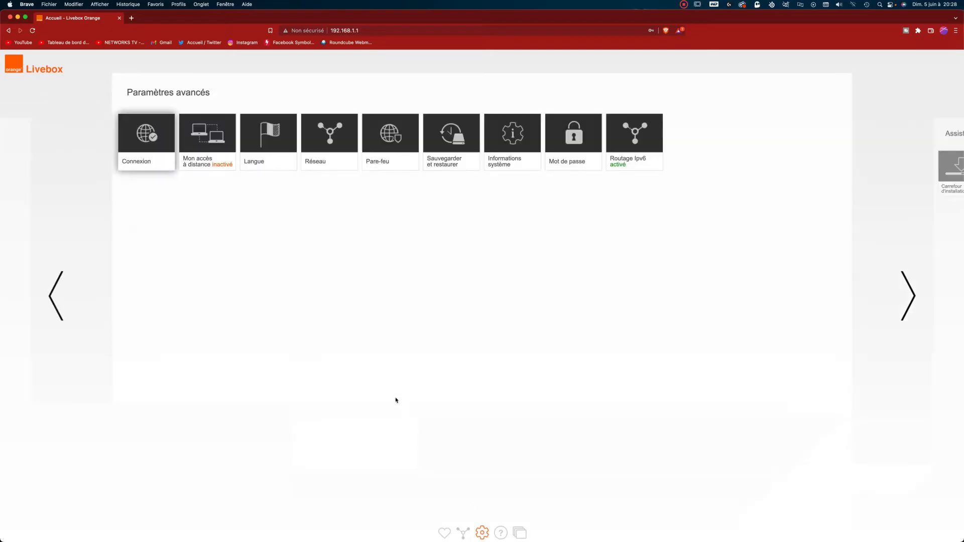
pyautogui.click(327, 159)
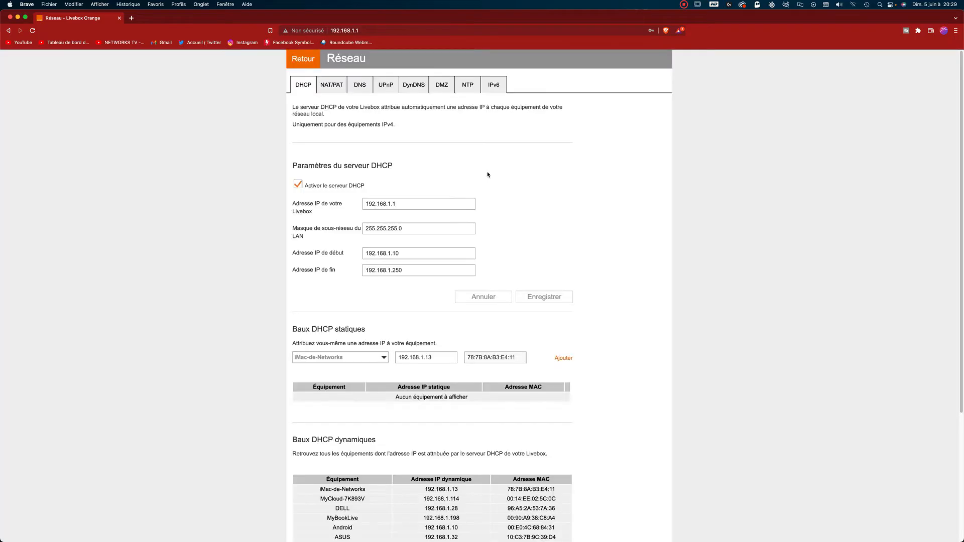
# Step: Start a new NAT/PAT rule named WEBDAV with internal and external port 26500
pyautogui.click(336, 89)
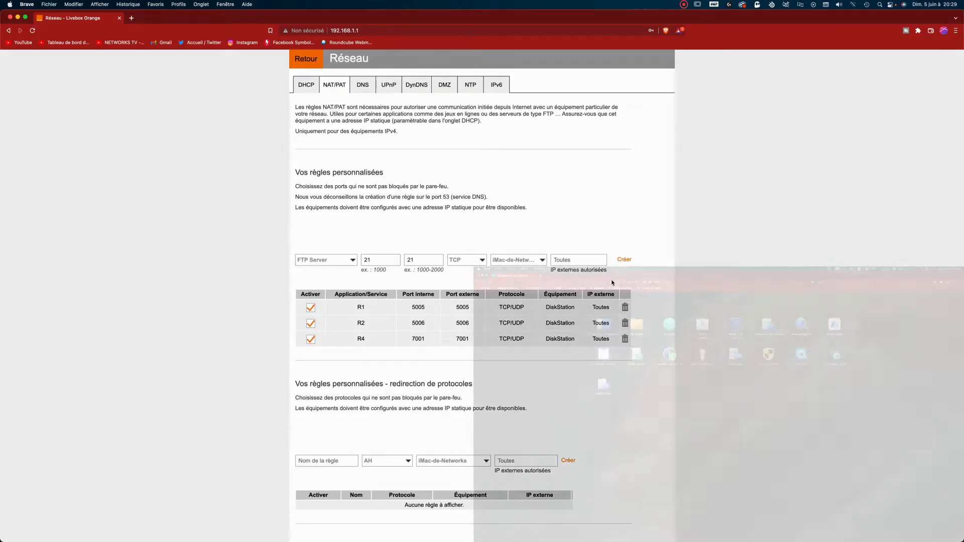
pyautogui.click(326, 260)
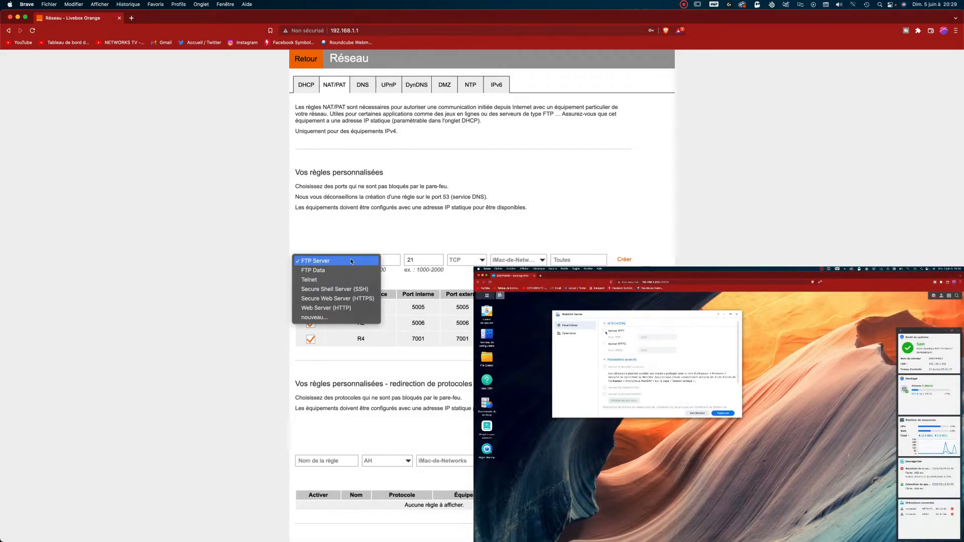
pyautogui.click(338, 248)
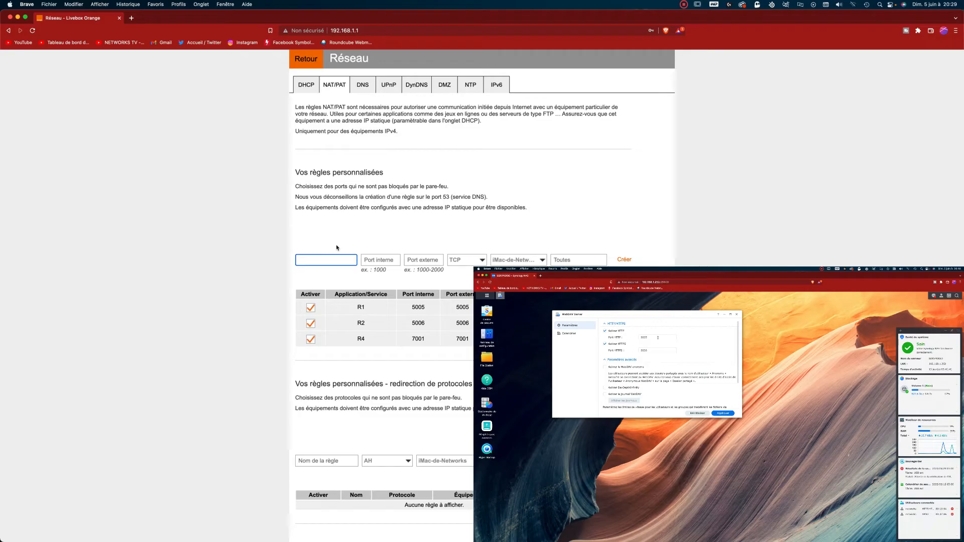
pyautogui.write('WEBDAV')
pyautogui.click(384, 261)
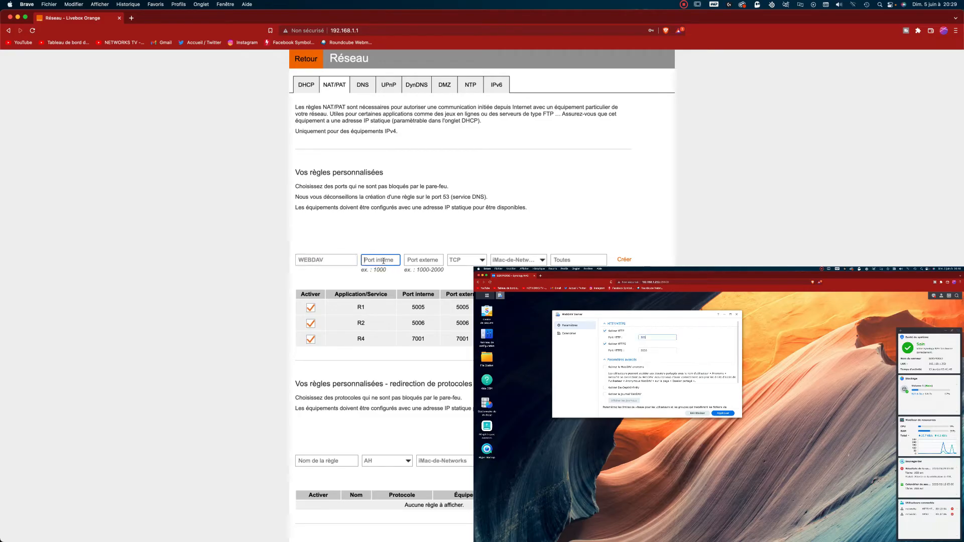
pyautogui.write('26500')
pyautogui.click(422, 262)
pyautogui.write('2650')
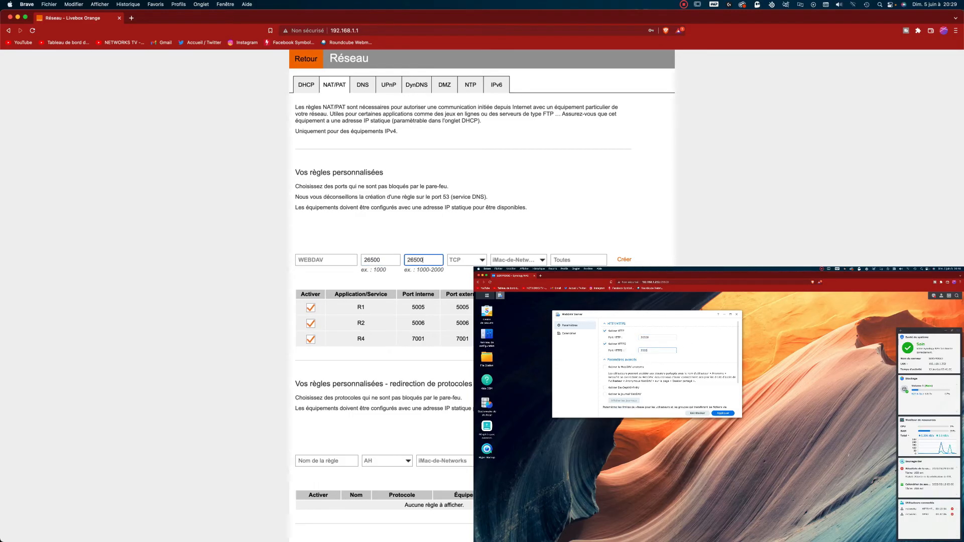
# Step: Set the WEBDAV rule to TCP/UDP, target device SERVPERSO, and create it
pyautogui.click(467, 260)
pyautogui.click(462, 249)
pyautogui.click(543, 259)
pyautogui.click(523, 314)
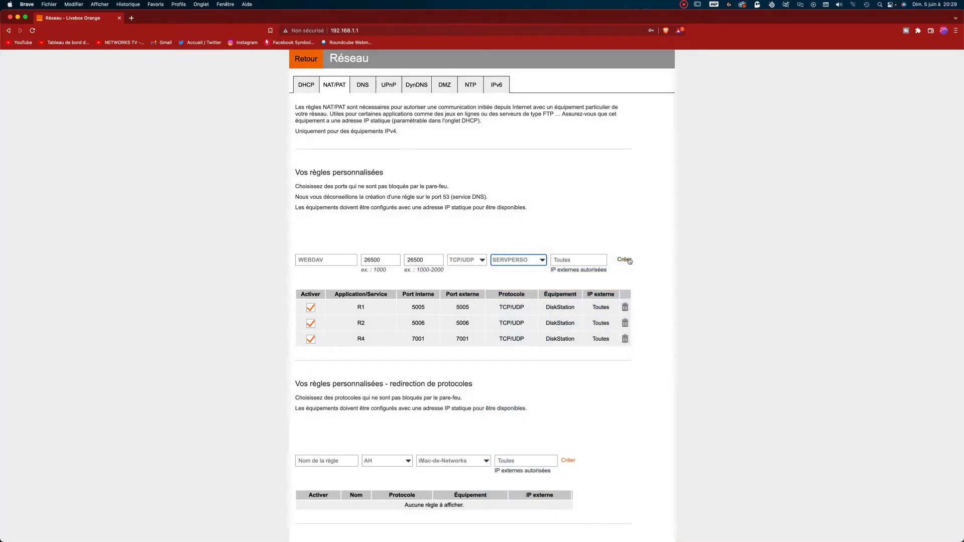
pyautogui.click(625, 260)
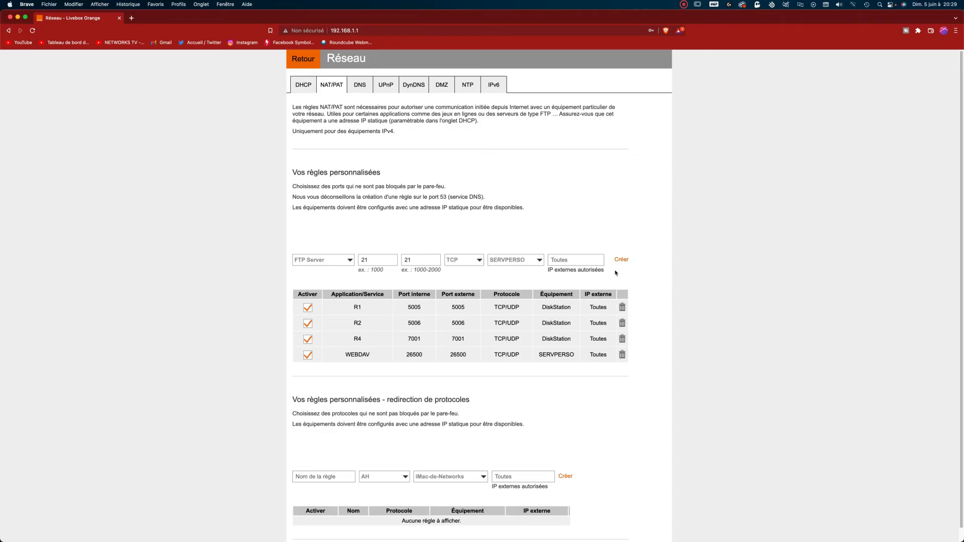
# Step: Fill in a WEBDAV2 rule with internal and external port 26501 over TCP/UDP
pyautogui.click(325, 260)
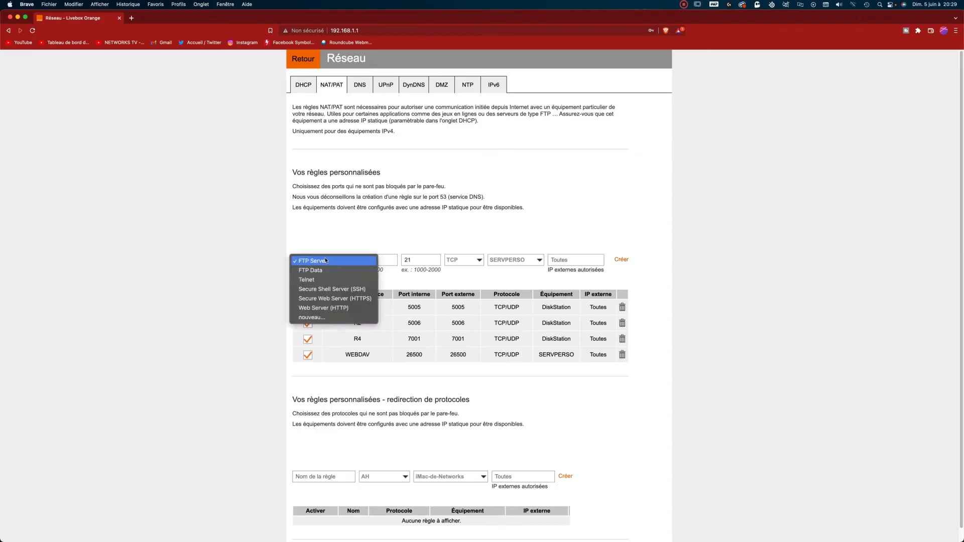
pyautogui.click(335, 324)
pyautogui.write('WEBDAV2')
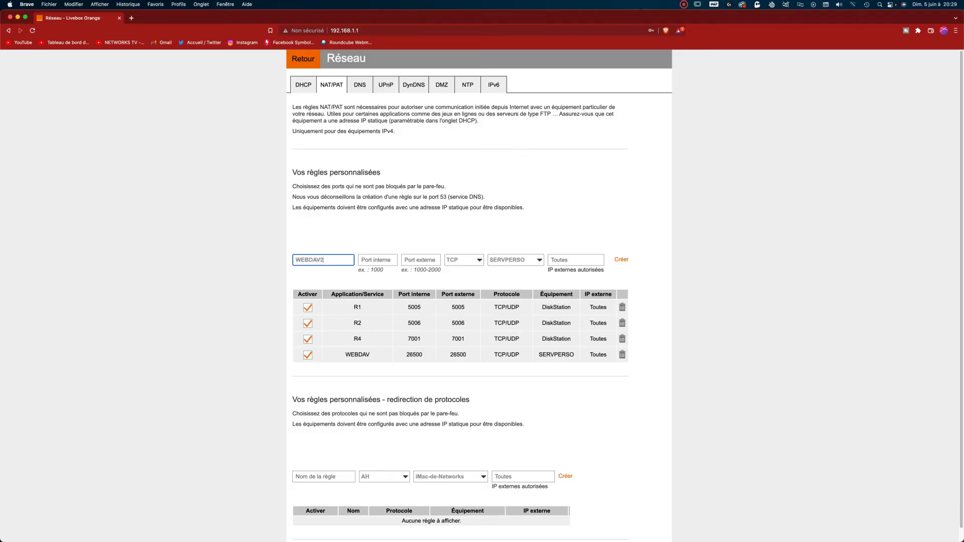
pyautogui.click(382, 258)
pyautogui.write('26501')
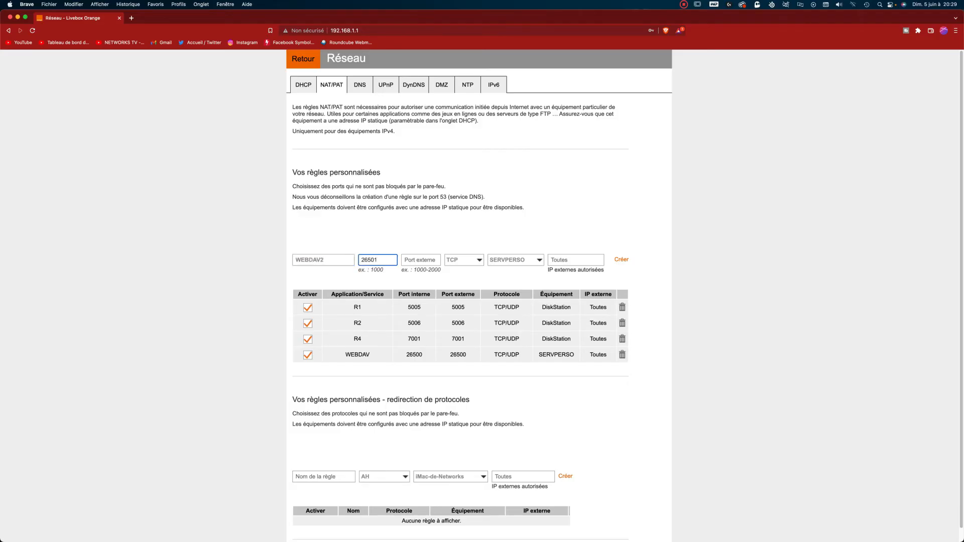
pyautogui.click(426, 259)
pyautogui.write('26501')
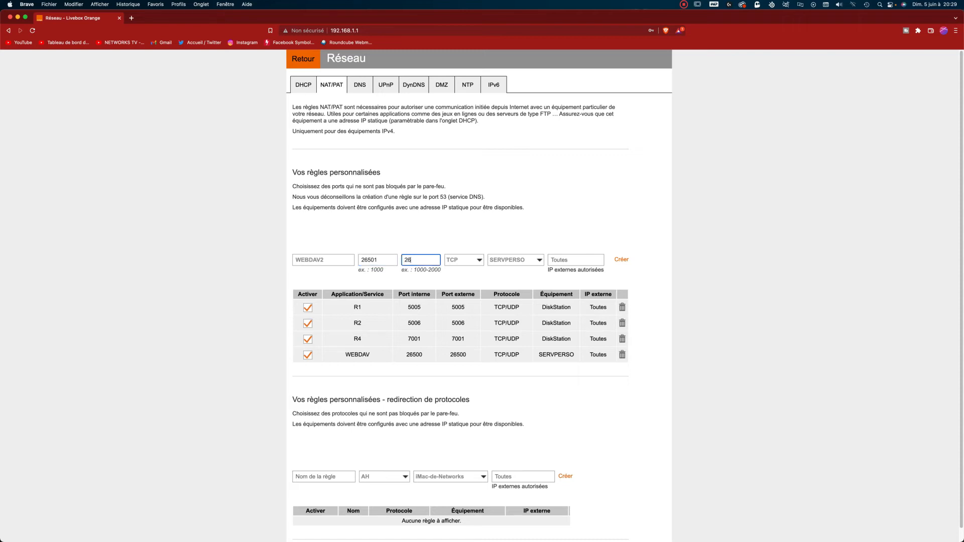
pyautogui.click(461, 262)
pyautogui.click(459, 269)
# Step: Start the next forwarding rule with a custom service name
pyautogui.click(350, 262)
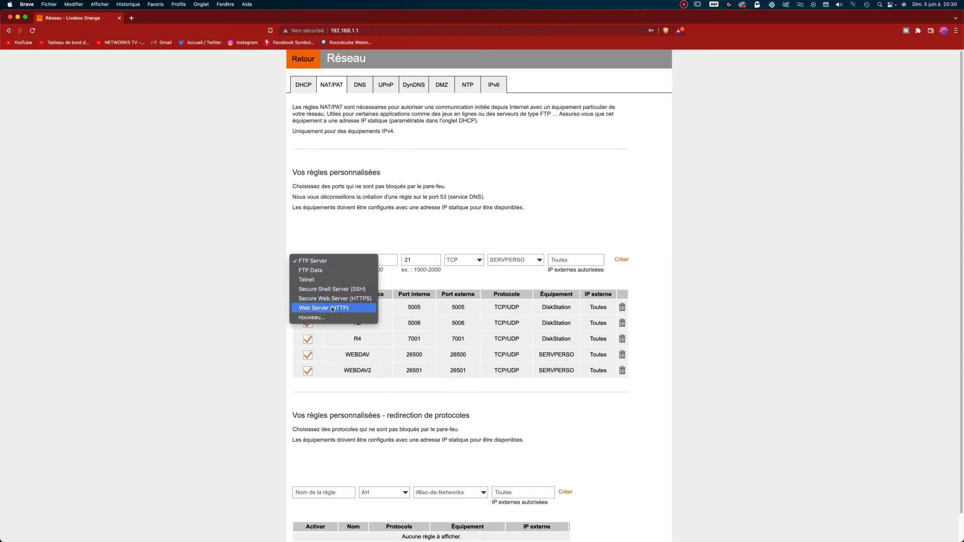
pyautogui.click(329, 318)
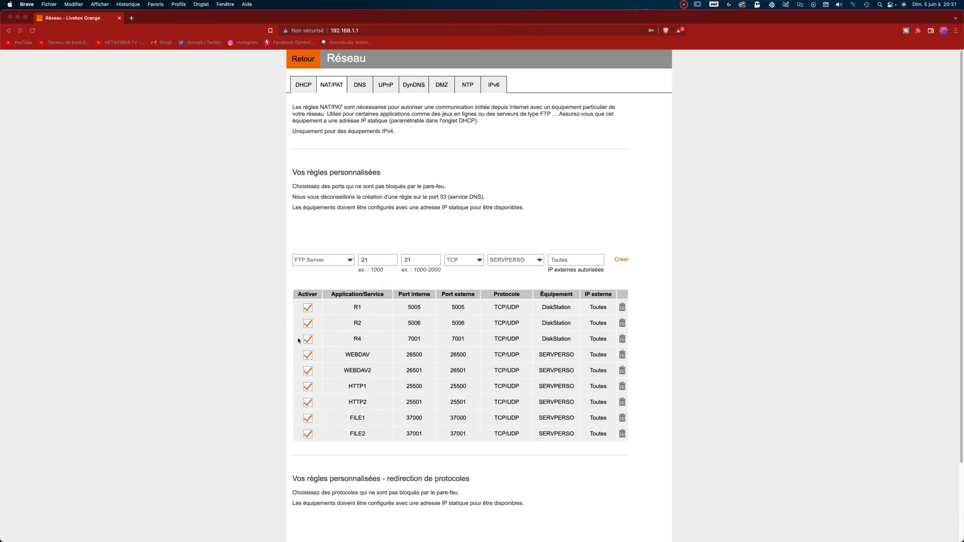
pyautogui.scroll(-5, 359, 393)
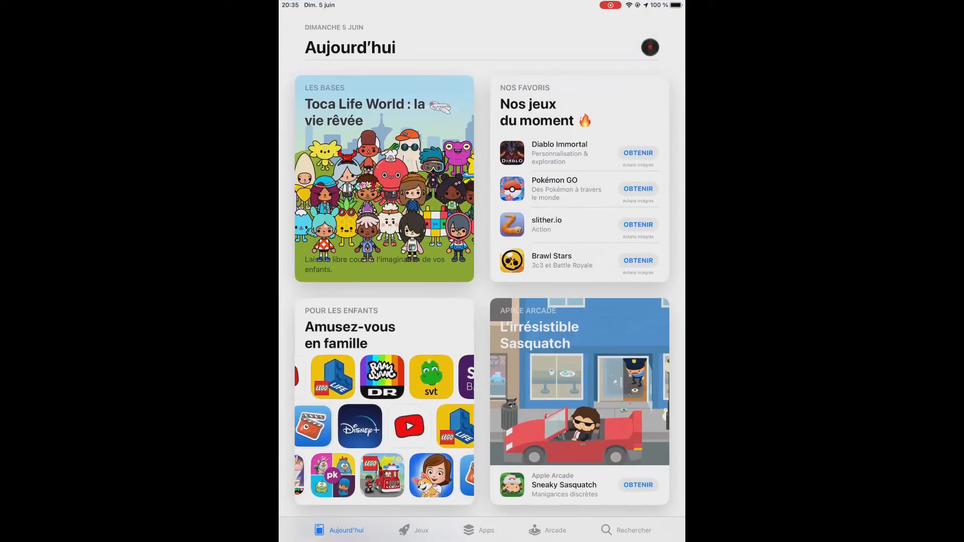
# Step: Search the App Store for 'ds file', find DS file already installed, and return home
pyautogui.click(627, 531)
pyautogui.click(482, 71)
pyautogui.write('ds')
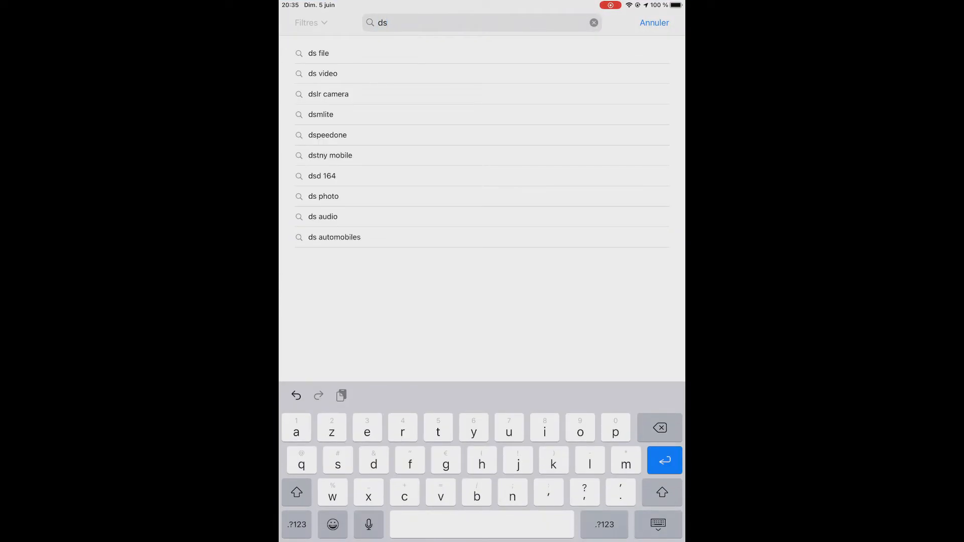
pyautogui.click(318, 53)
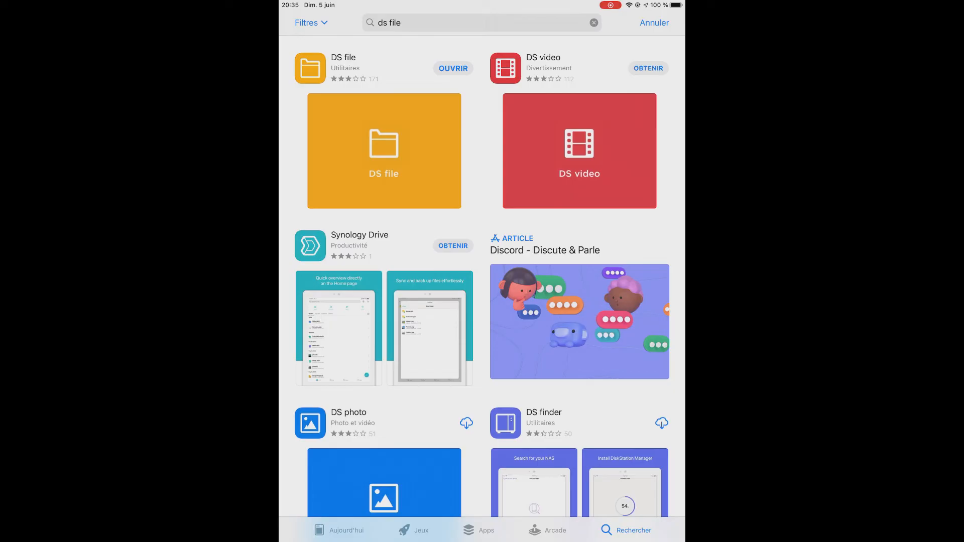
pyautogui.press('super+h')
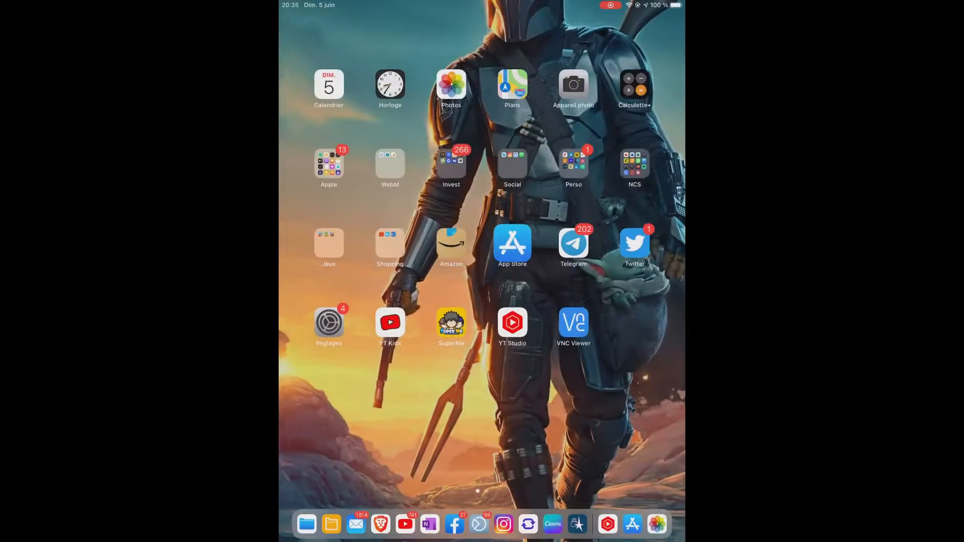
# Step: Launch DS file and enter the NAS QuickConnect ID, account name and password
pyautogui.click(332, 523)
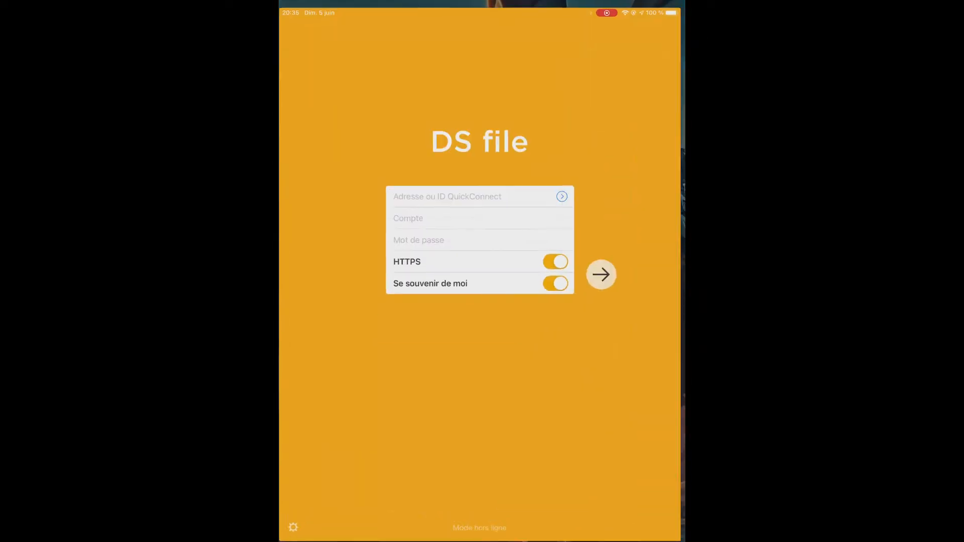
pyautogui.click(450, 191)
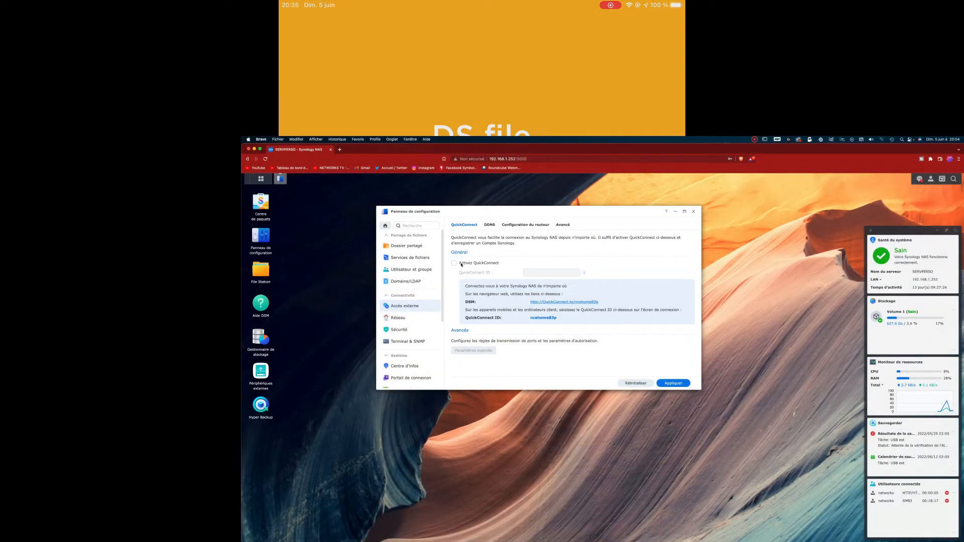
pyautogui.click(471, 264)
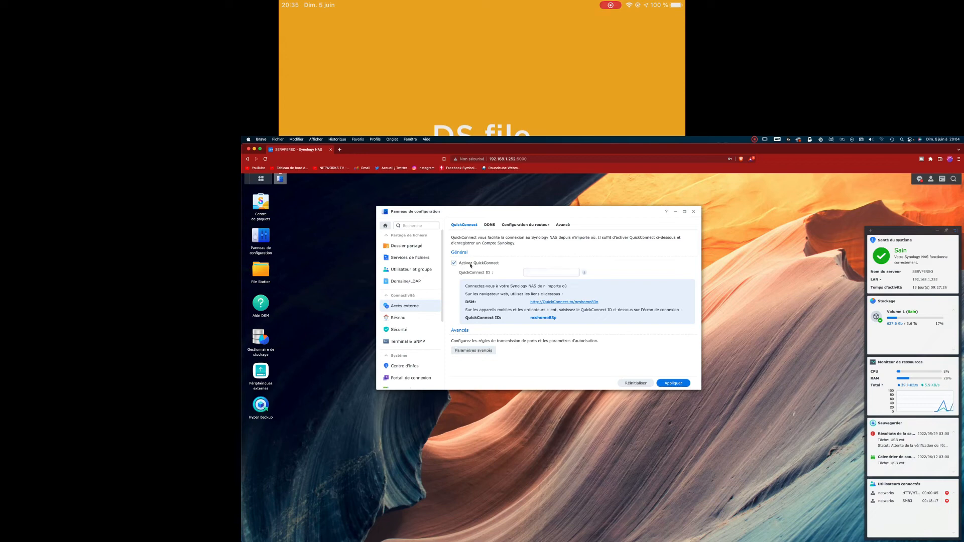
pyautogui.click(554, 273)
pyautogui.write('networkst')
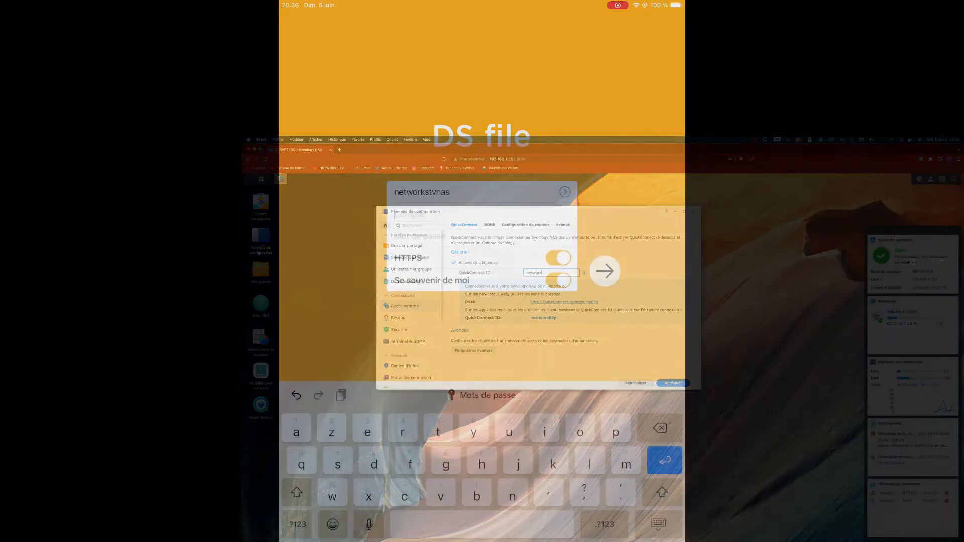
pyautogui.write('n')
pyautogui.write('et')
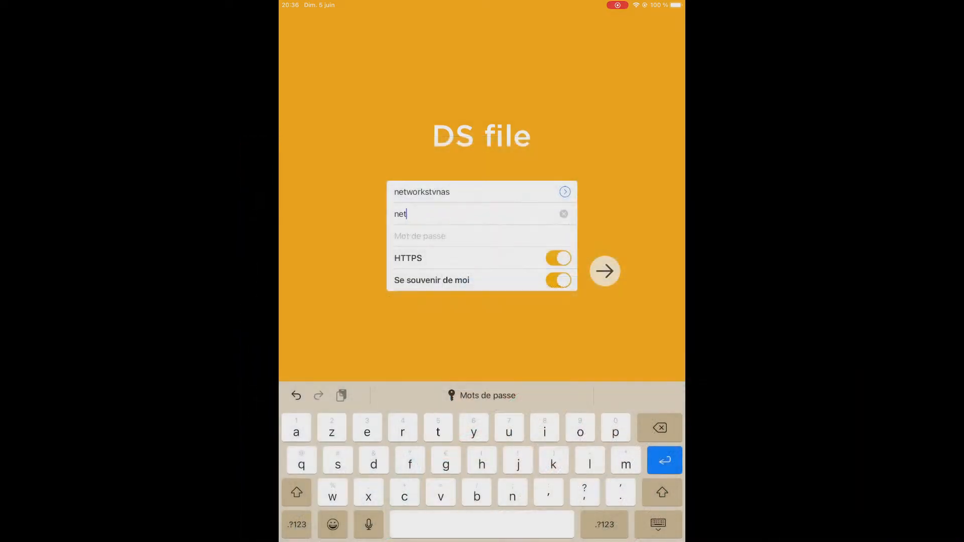
pyautogui.write('works')
pyautogui.press('Return')
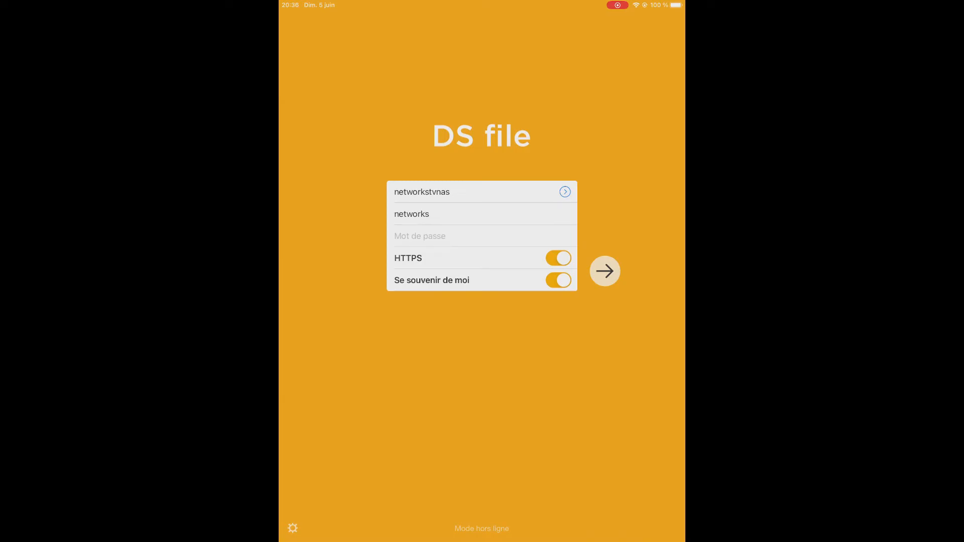
pyautogui.write('•')
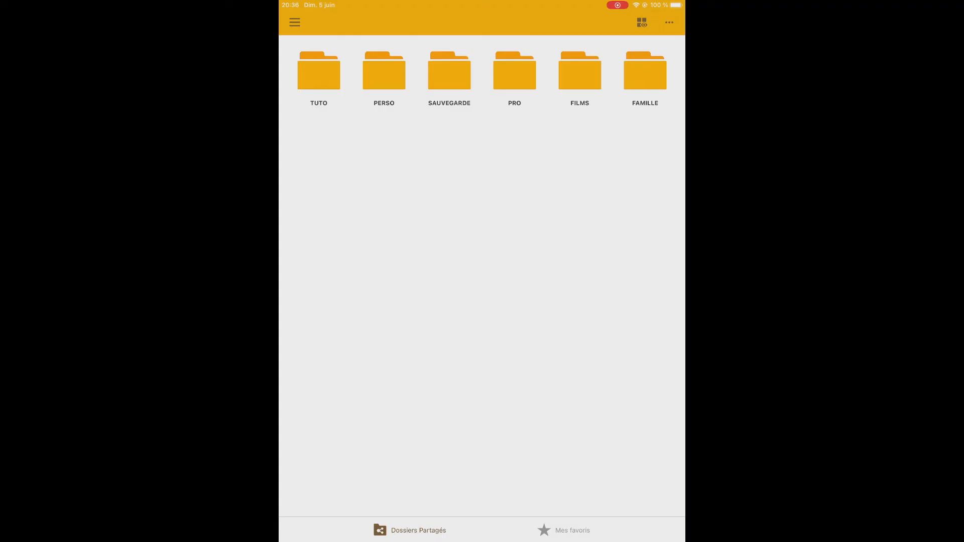
# Step: Switch the shared folders between list and grid view, ending on the list
pyautogui.click(642, 22)
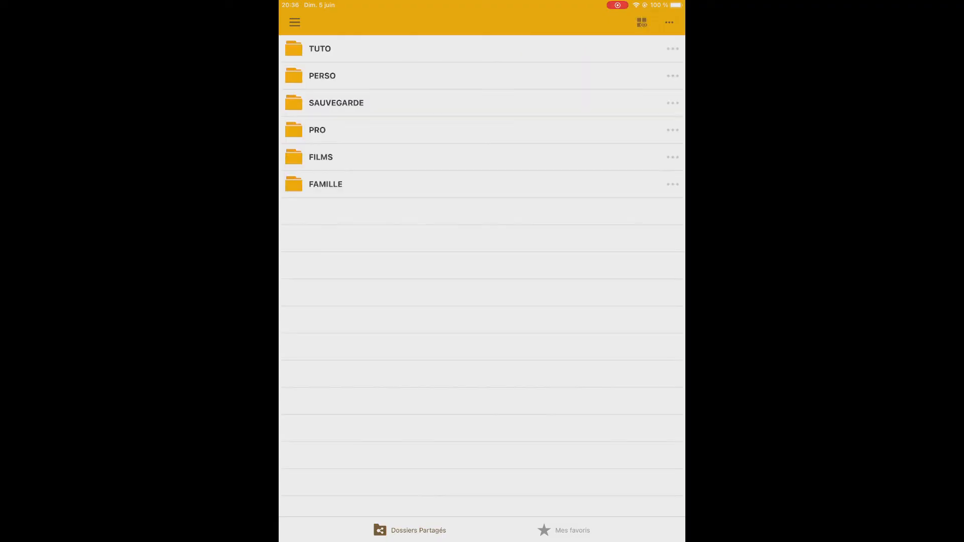
pyautogui.click(642, 23)
pyautogui.click(642, 22)
# Step: Open TUTO and preview the Apple wallpaper and L4uUQ0.png images
pyautogui.click(320, 48)
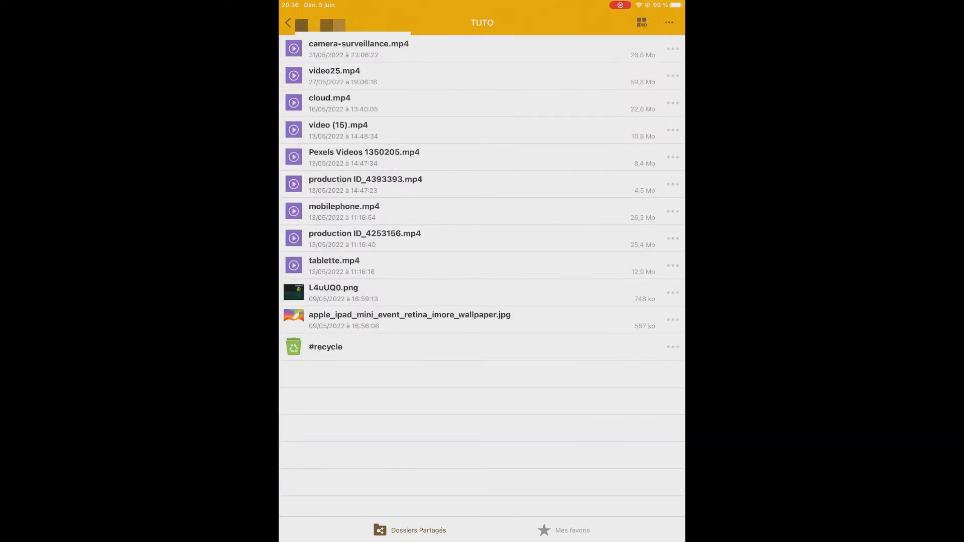
pyautogui.click(409, 320)
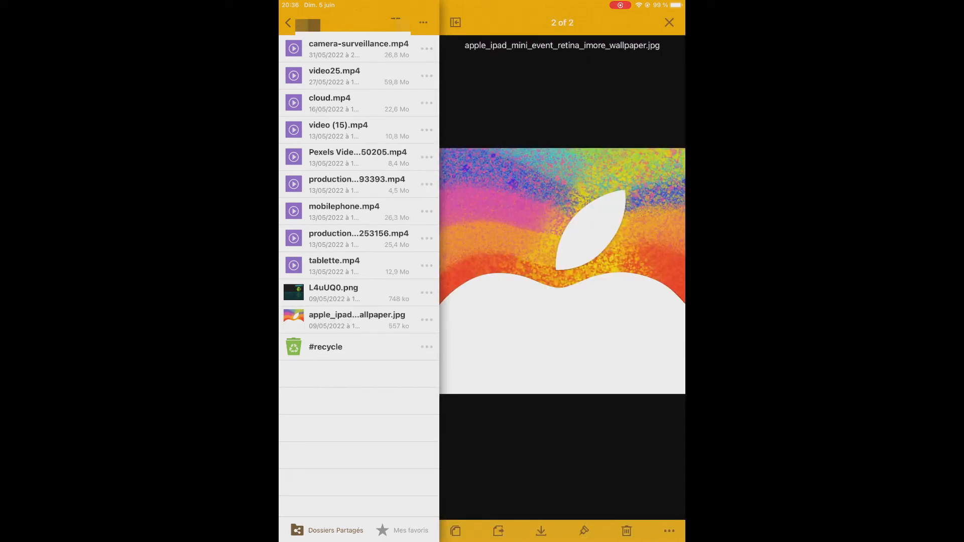
pyautogui.click(360, 293)
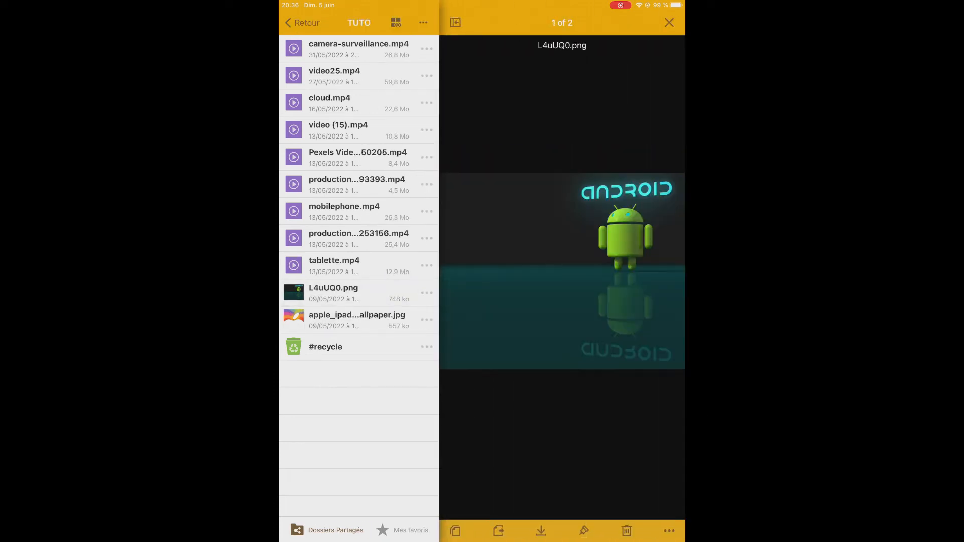
# Step: Play cloud.mp4 in DS file's own player, then close it
pyautogui.click(359, 75)
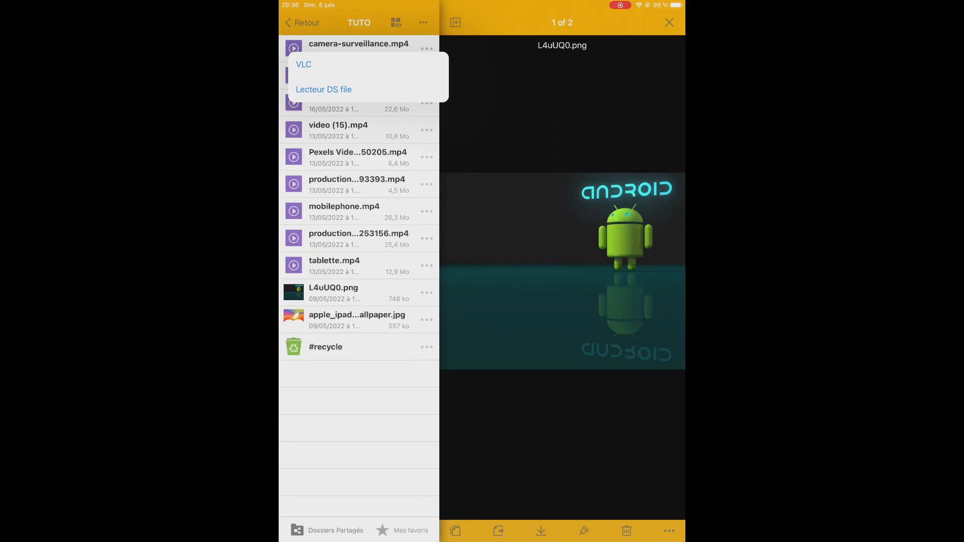
pyautogui.click(324, 90)
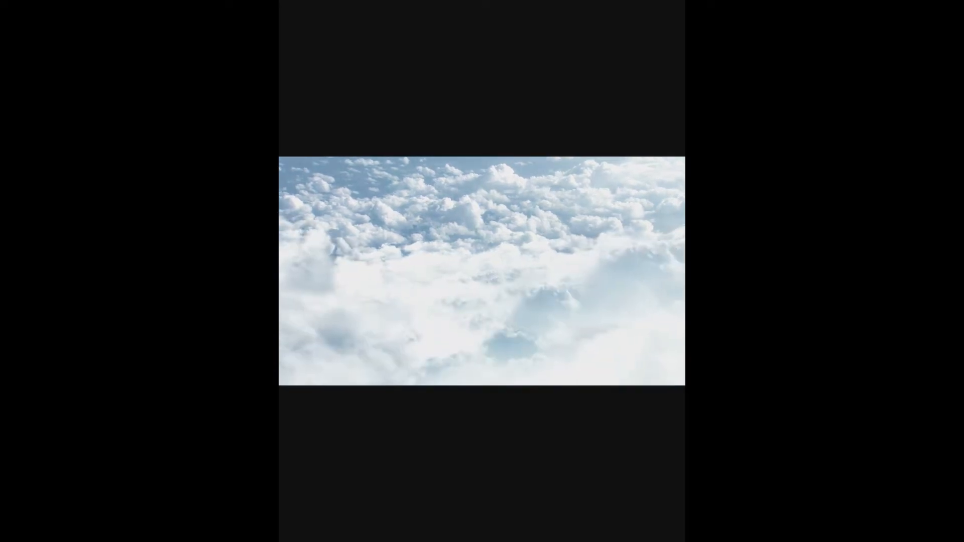
pyautogui.click(482, 272)
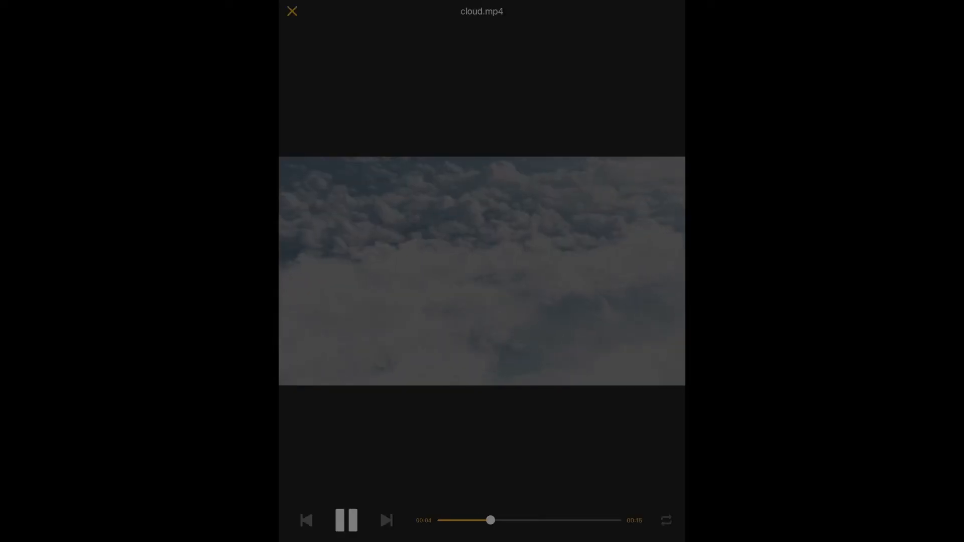
pyautogui.click(292, 11)
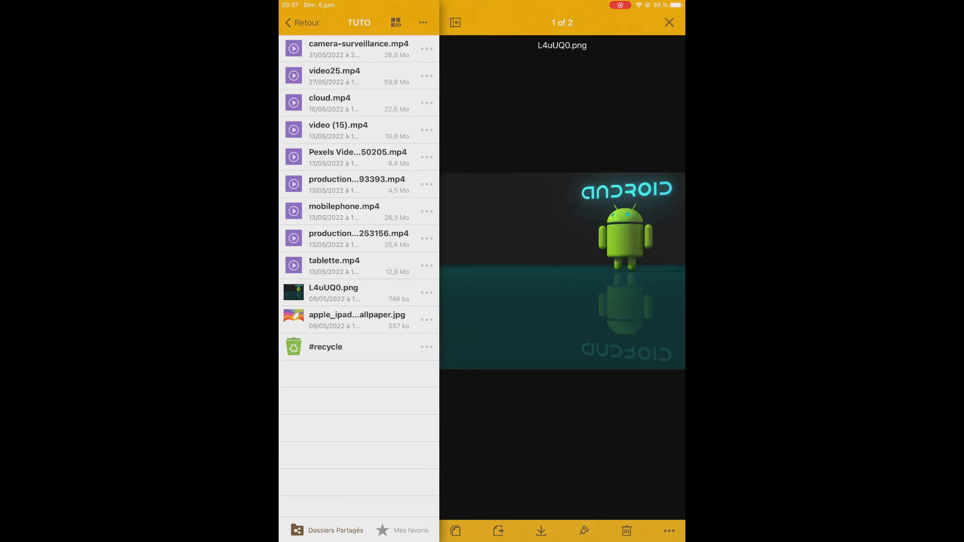
# Step: Upload DJI_0163-red.jpg from the iPad's local files into the TUTO folder
pyautogui.click(669, 531)
pyautogui.click(551, 481)
pyautogui.click(424, 22)
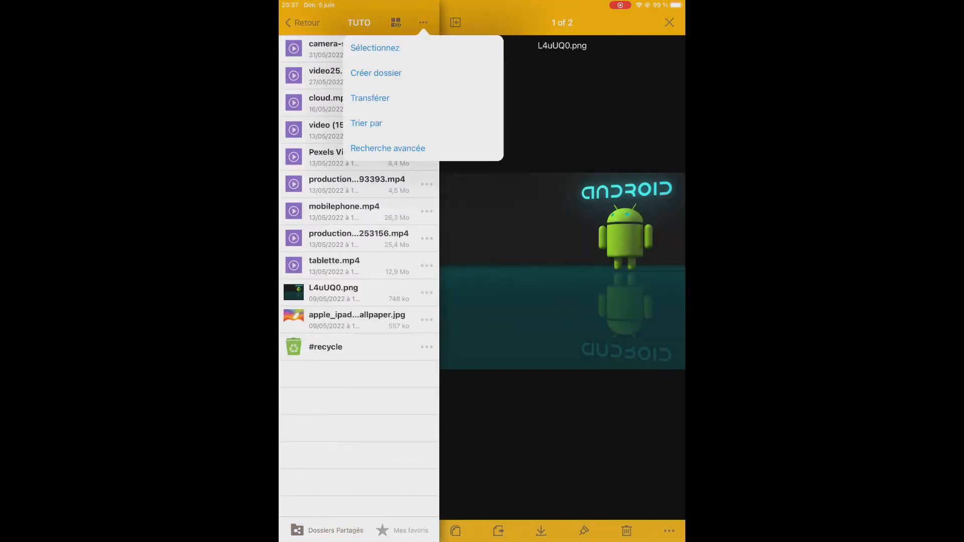
pyautogui.click(370, 98)
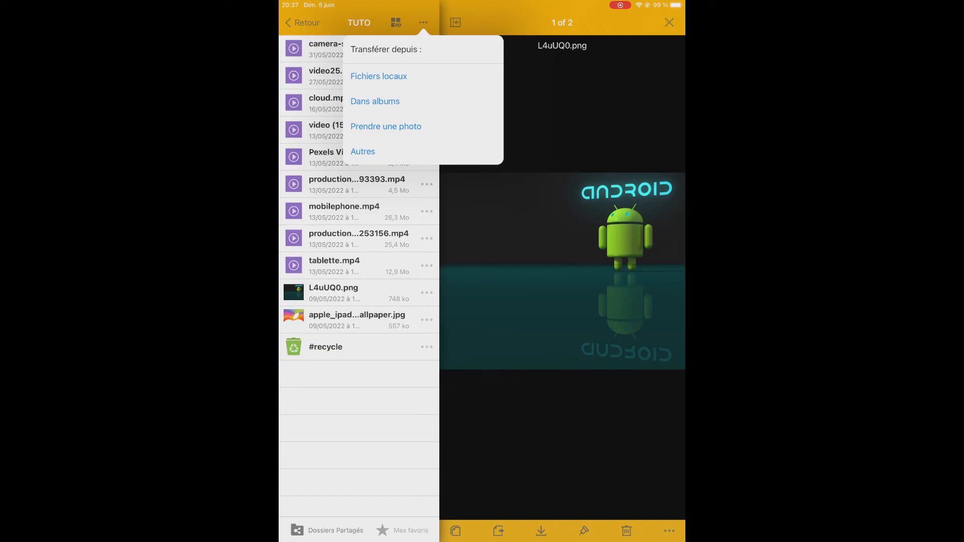
pyautogui.click(379, 76)
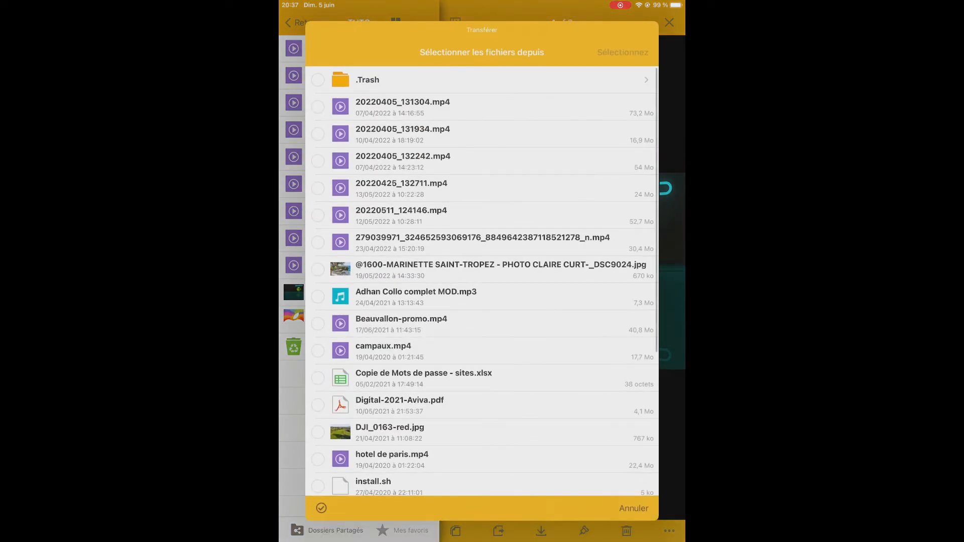
pyautogui.click(318, 433)
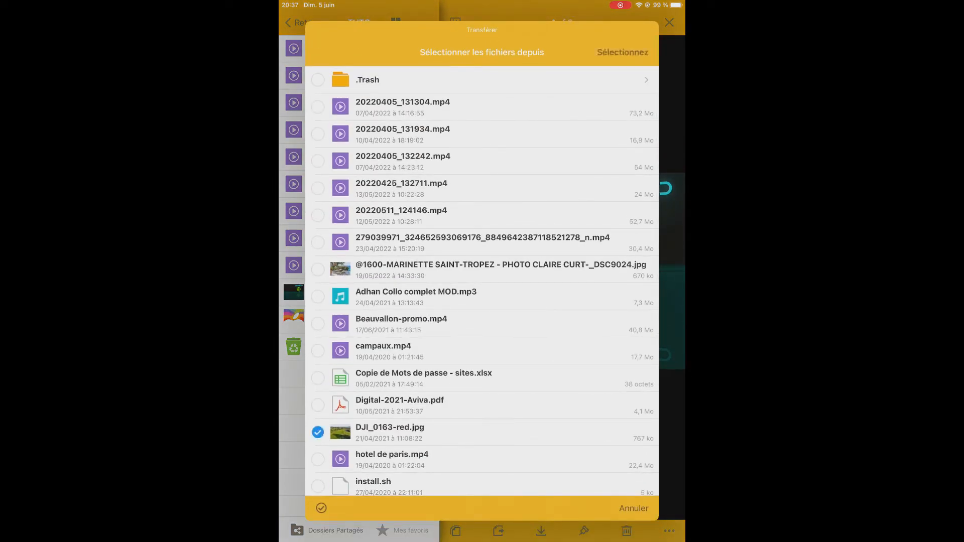
pyautogui.click(623, 52)
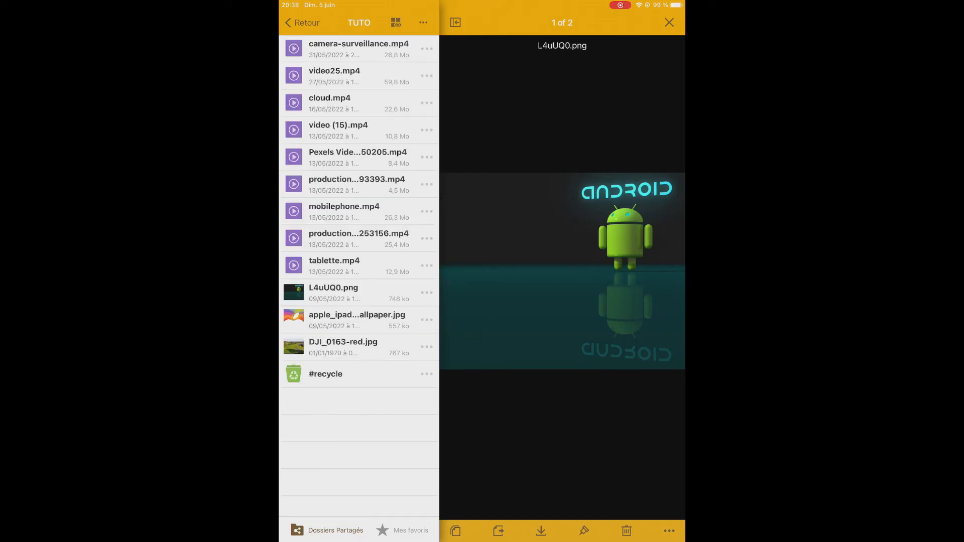
# Step: Preview the uploaded DJI_0163-red.jpg, close it, and return to the shared folders
pyautogui.click(343, 347)
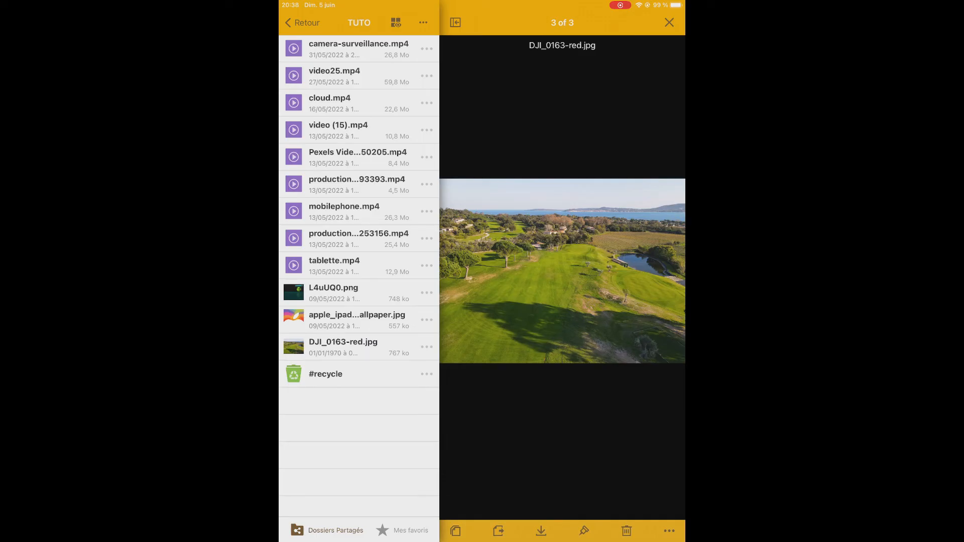
pyautogui.click(670, 22)
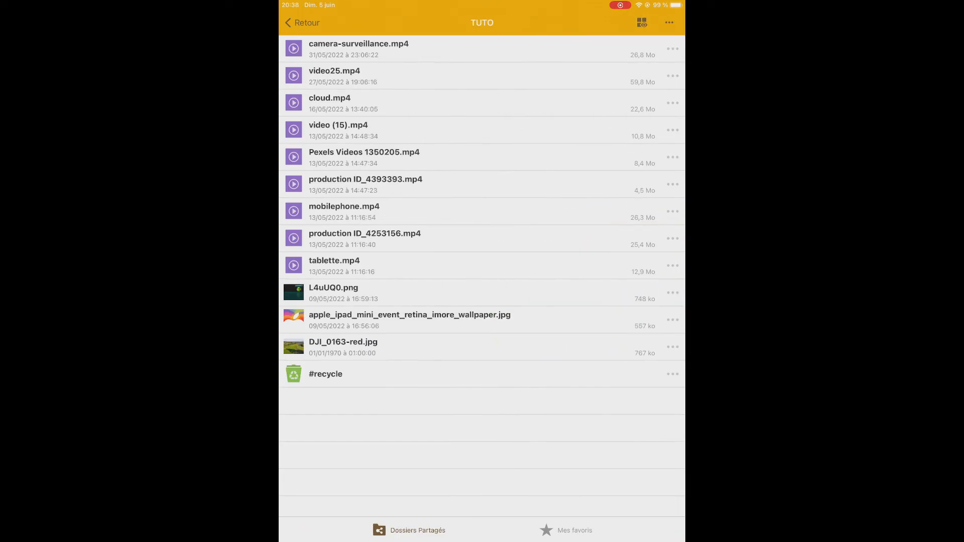
pyautogui.click(302, 22)
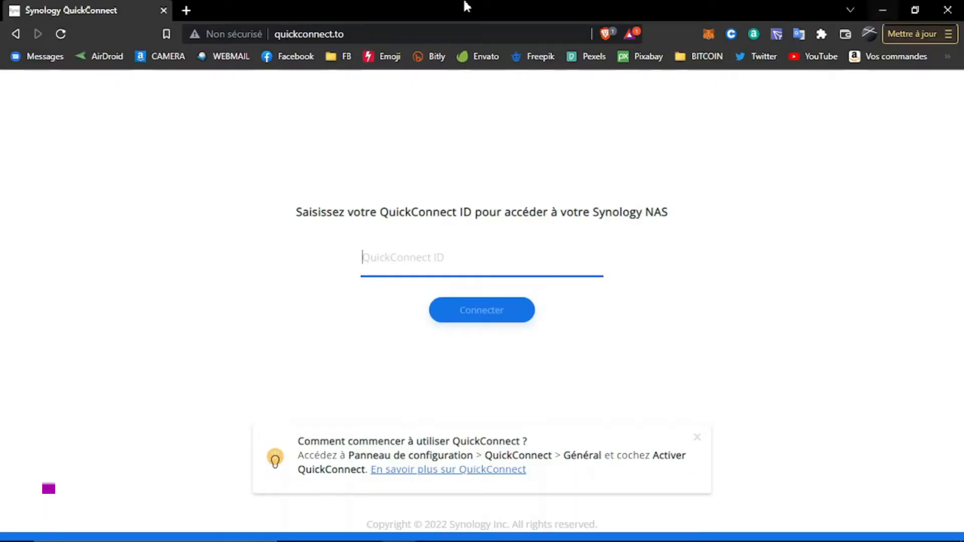
# Step: Reload quickconnect.to and submit the NAS's QuickConnect ID
pyautogui.click(357, 34)
pyautogui.press('Return')
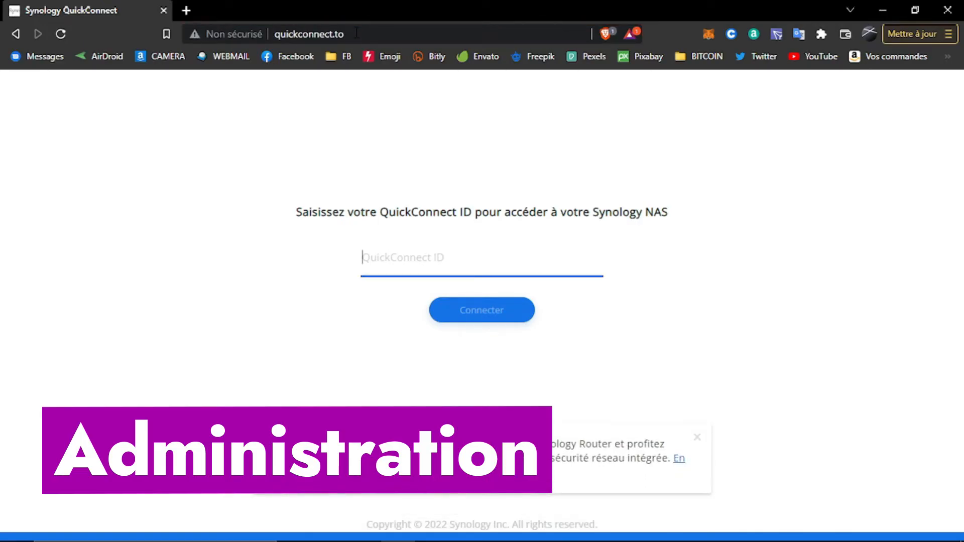
pyautogui.write('networks')
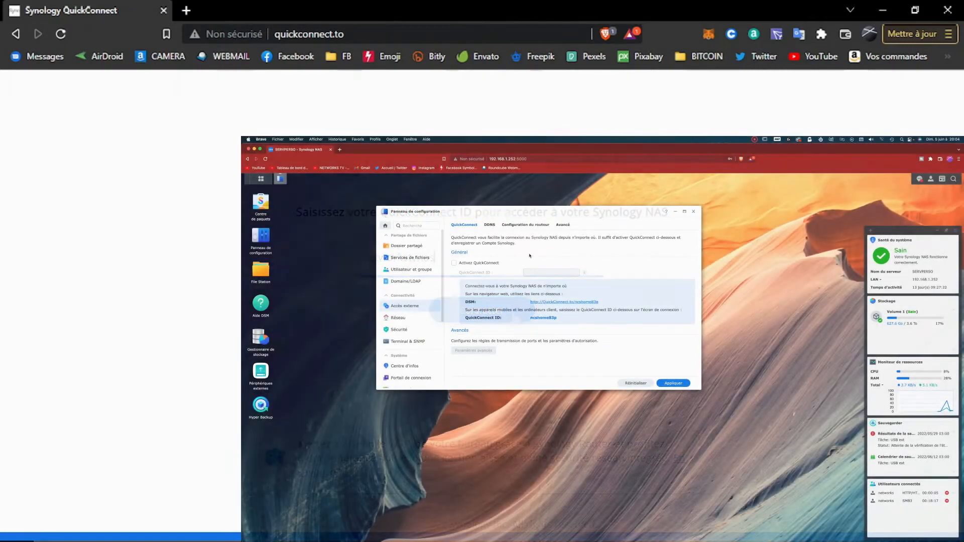
pyautogui.press('Return')
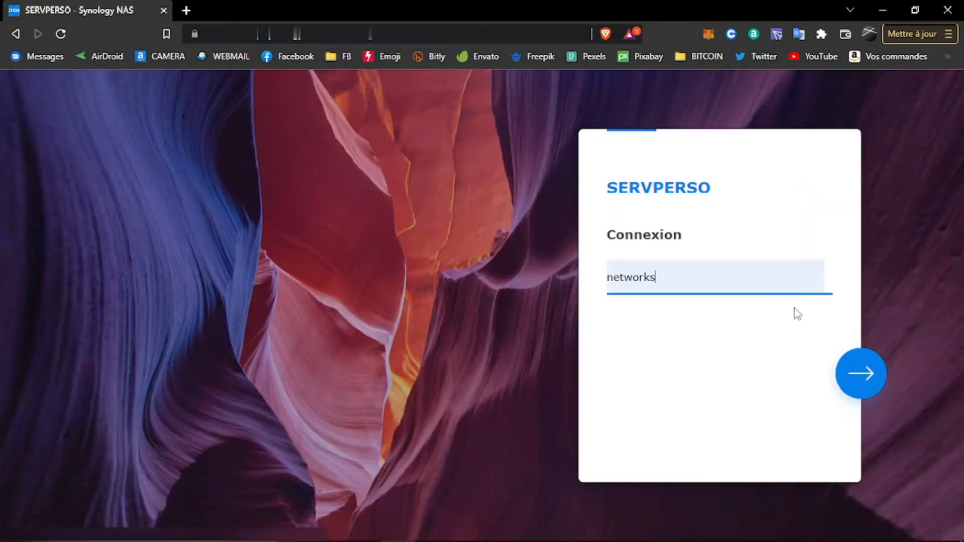
# Step: Sign in with the account password and save the login in the browser
pyautogui.click(880, 376)
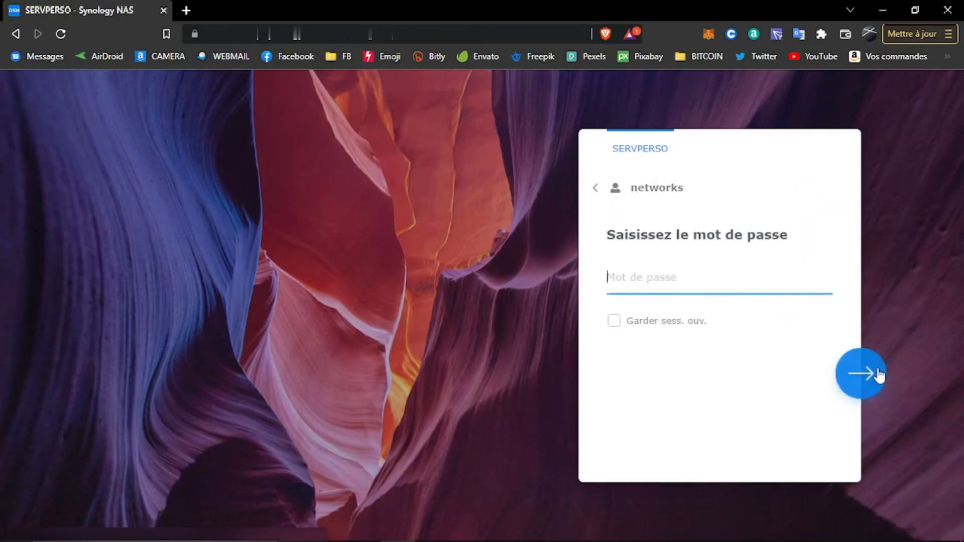
pyautogui.write('•••••••')
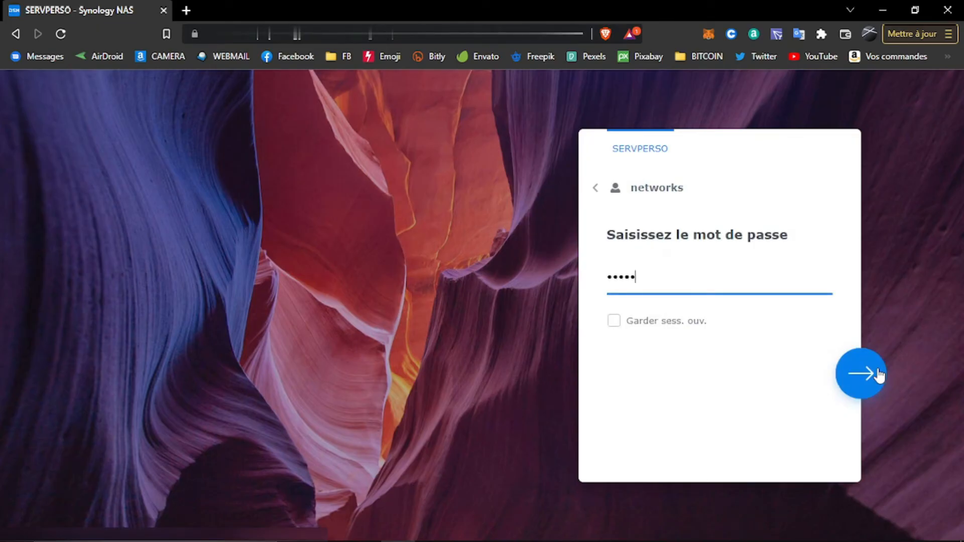
pyautogui.write('•')
pyautogui.click(864, 374)
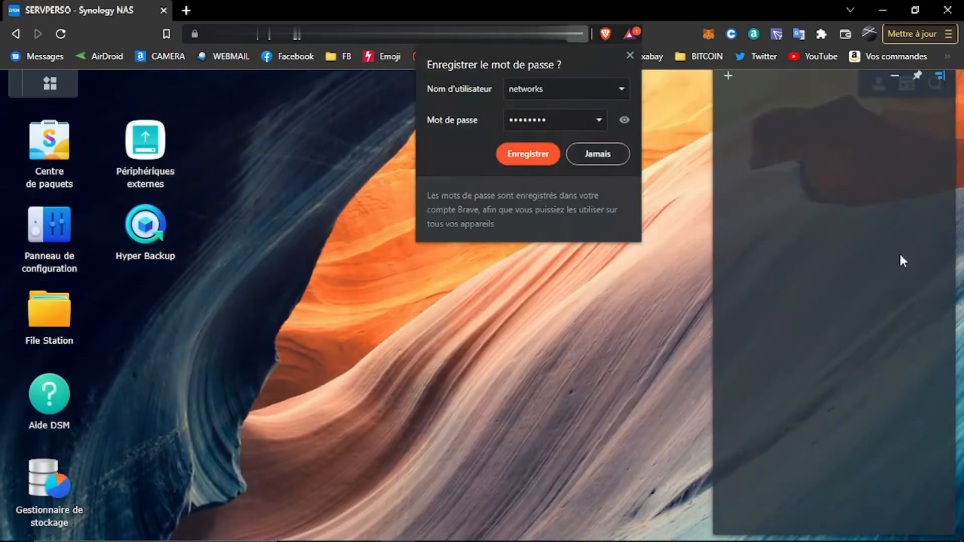
pyautogui.click(528, 153)
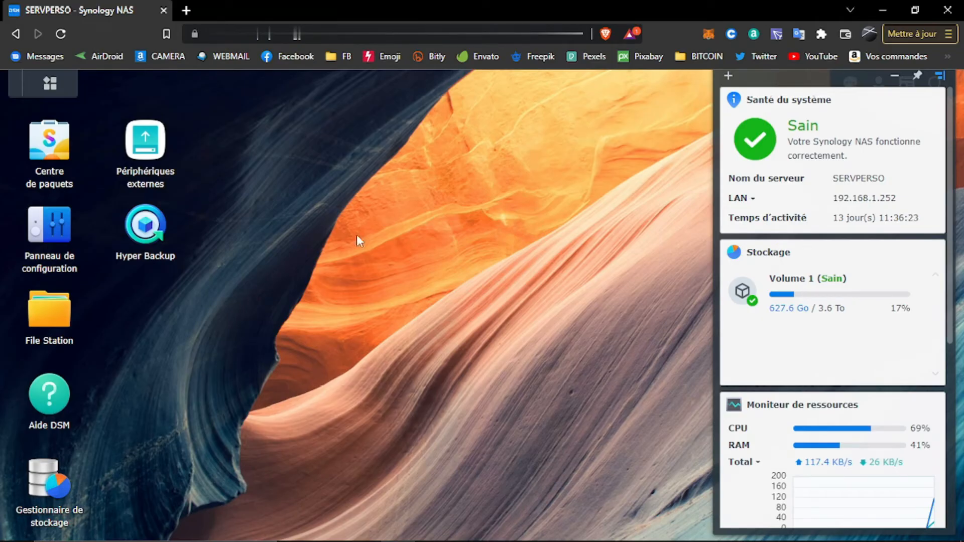
# Step: Open the Panneau de configuration from the applications menu, then close it
pyautogui.click(50, 89)
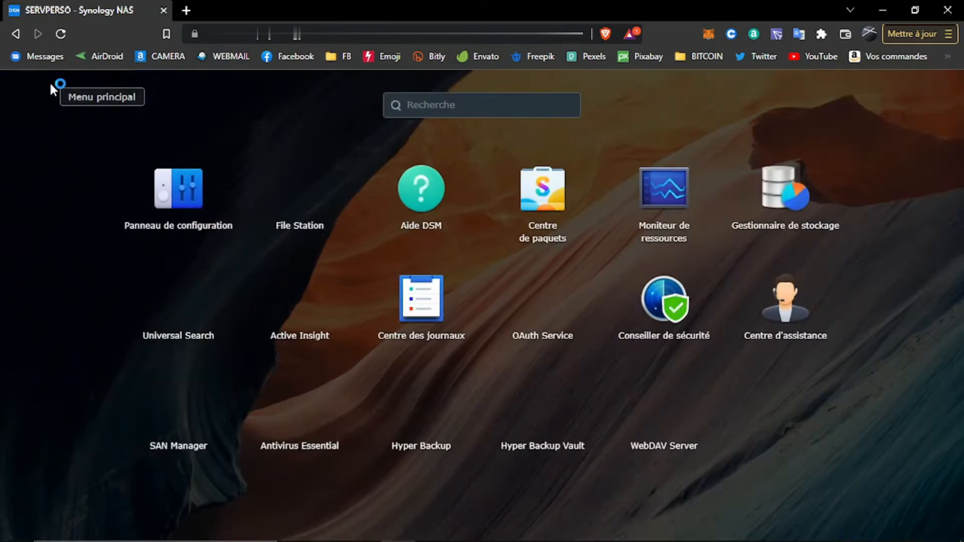
pyautogui.click(173, 201)
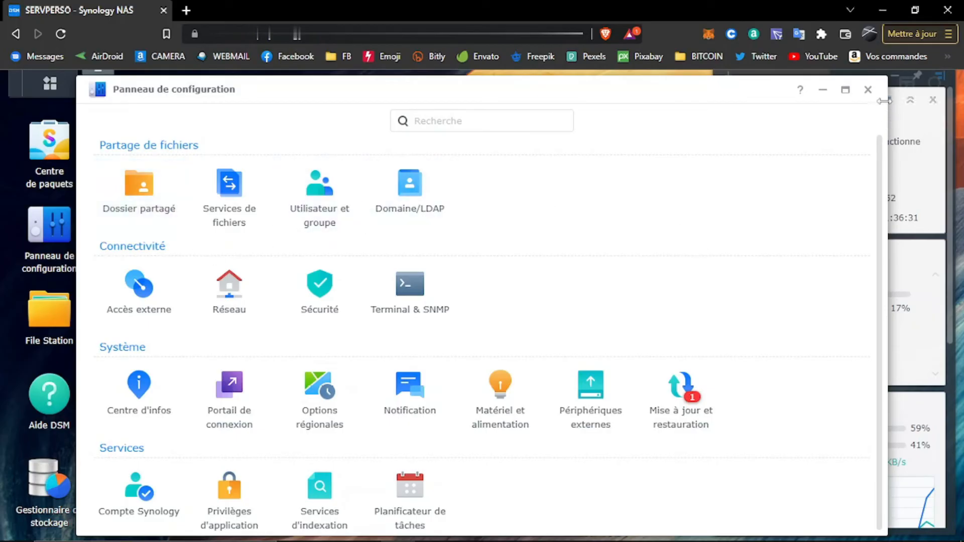
pyautogui.click(867, 89)
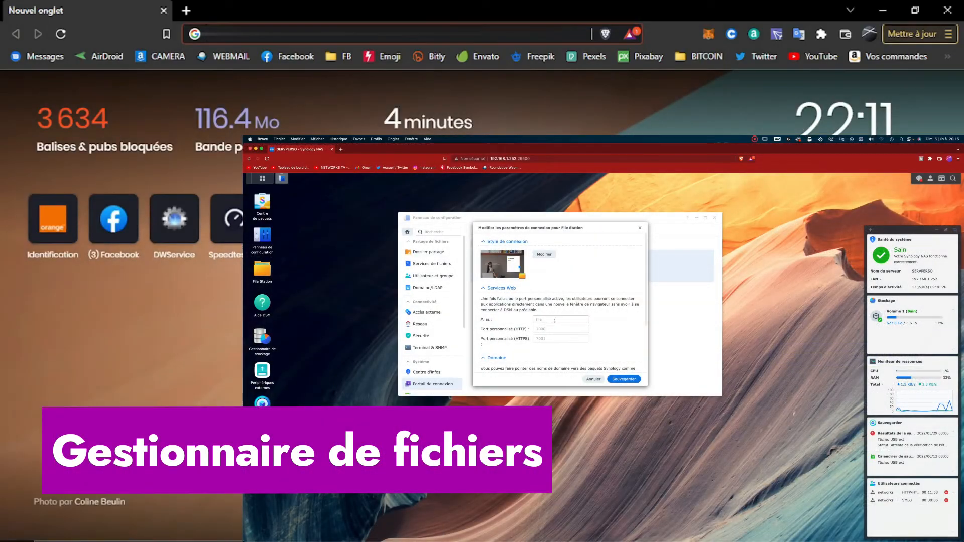
# Step: Go to the File Station QuickConnect alias web address
pyautogui.click(557, 320)
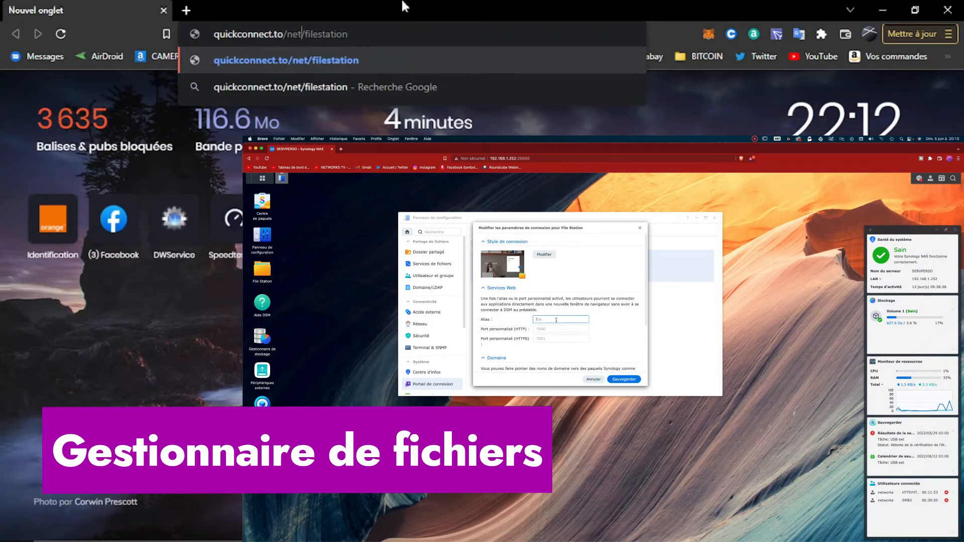
pyautogui.write('works')
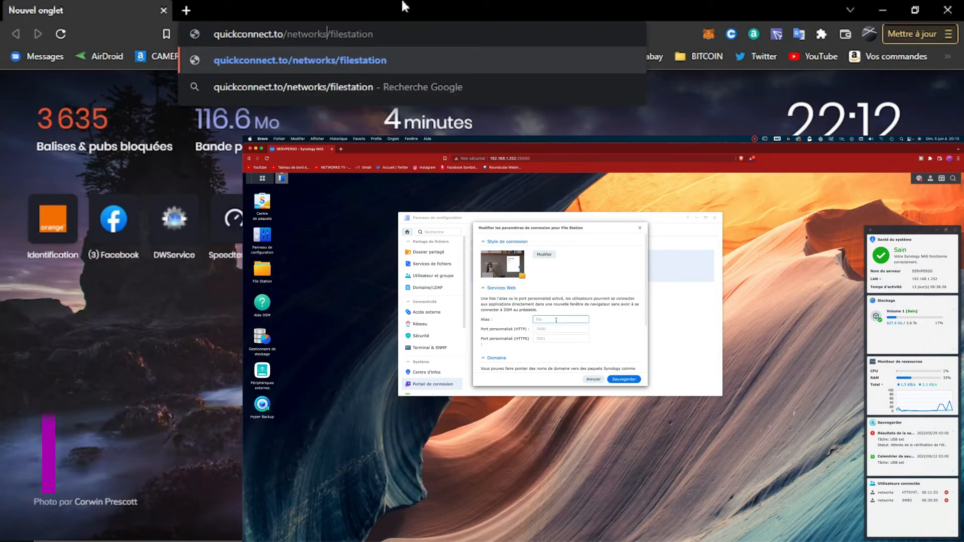
pyautogui.write('tvnas')
pyautogui.click(406, 34)
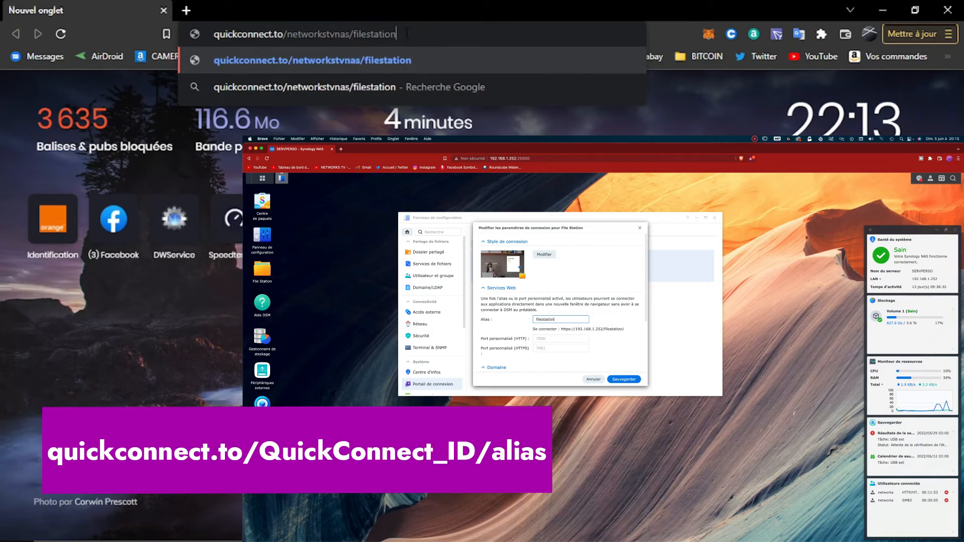
pyautogui.press('Return')
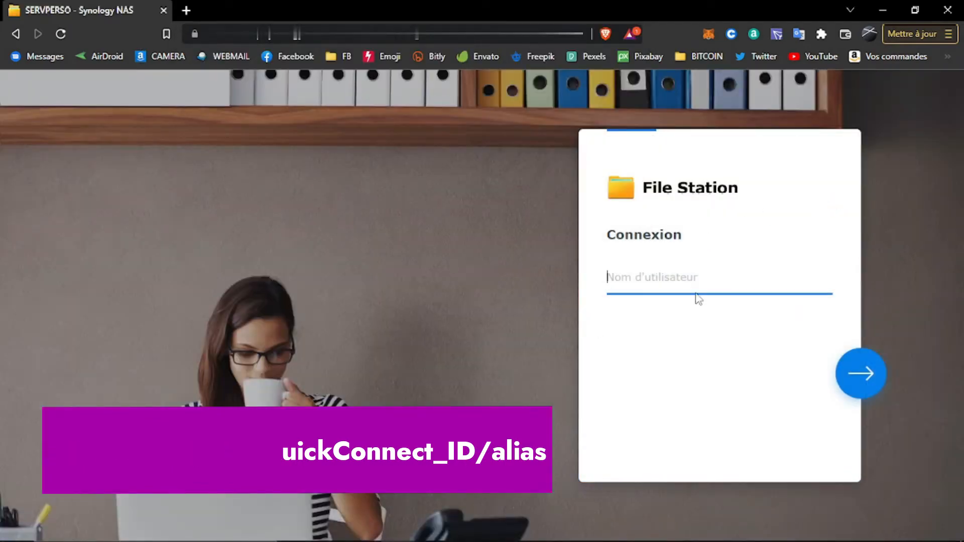
# Step: Sign in to File Station with the saved login name and the password
pyautogui.write('netw')
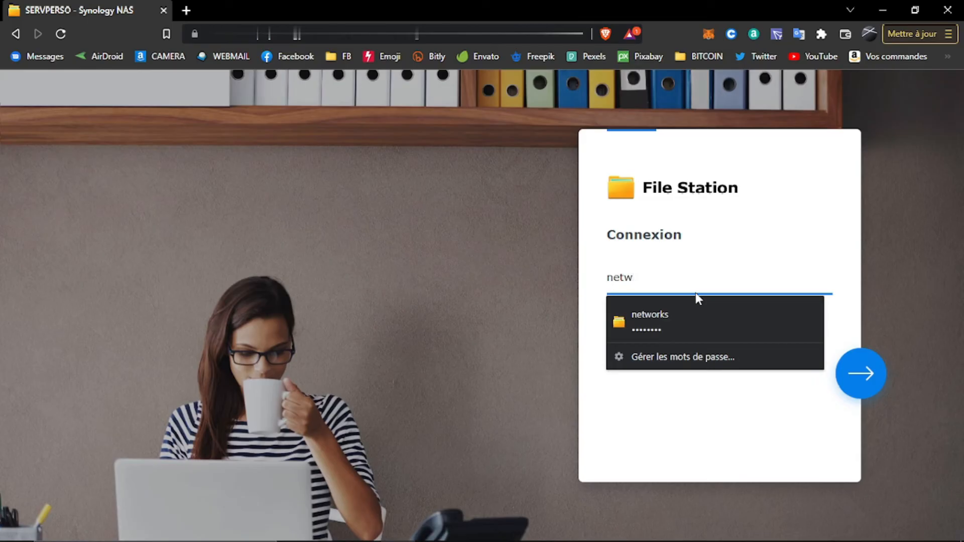
pyautogui.click(682, 314)
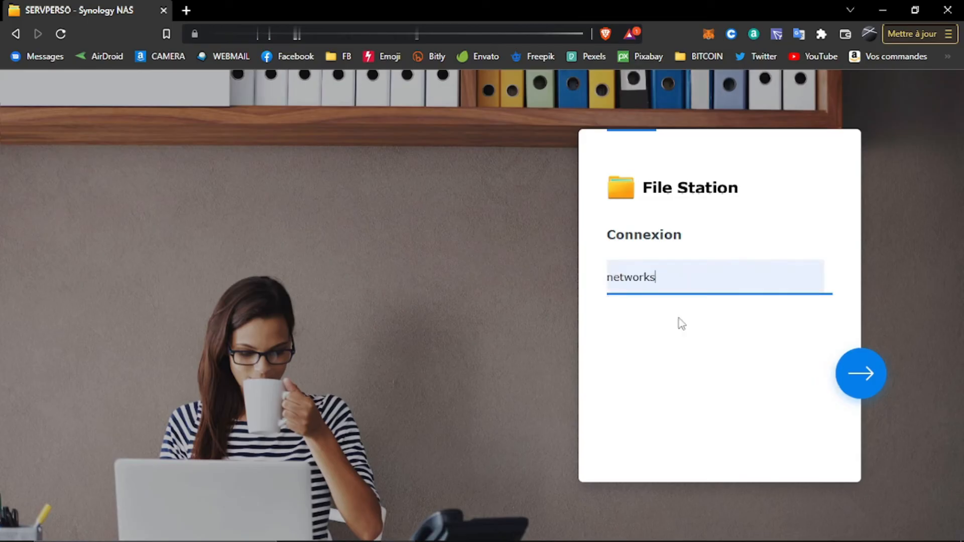
pyautogui.click(868, 395)
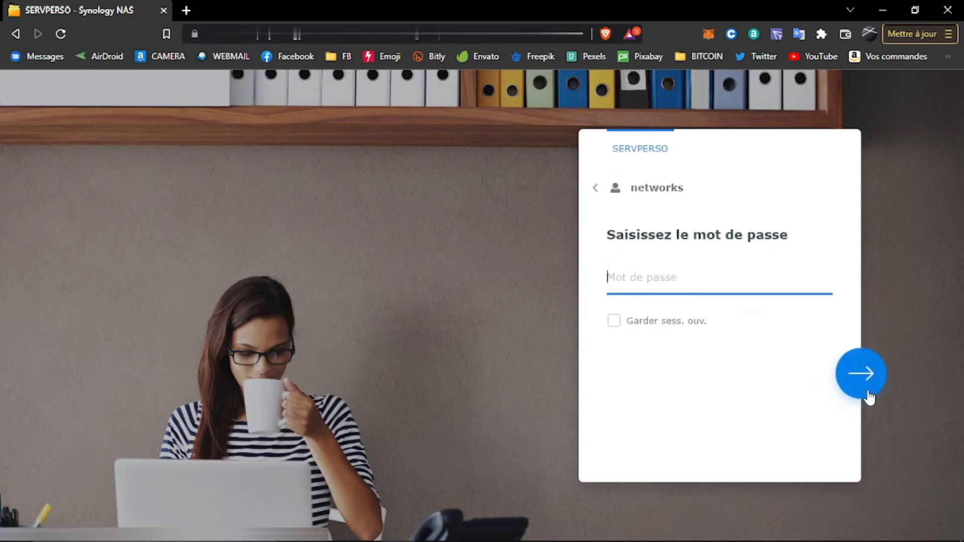
pyautogui.write('•••••••')
pyautogui.click(870, 393)
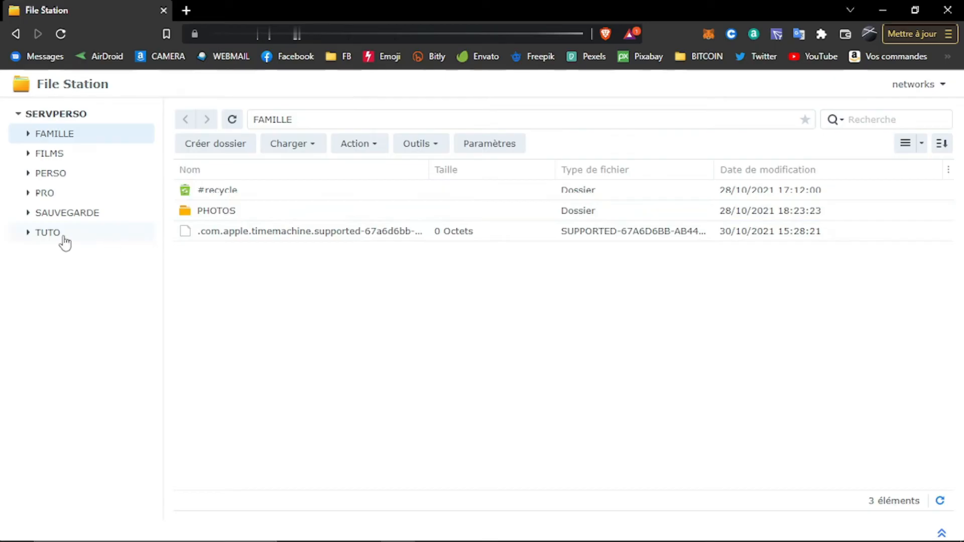
# Step: Open the TUTO folder in File Station
pyautogui.click(48, 234)
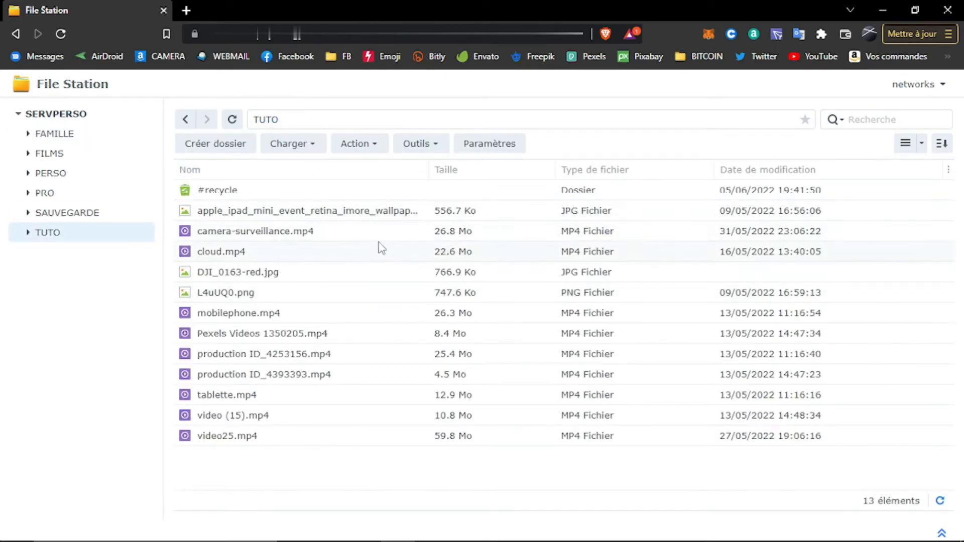
pyautogui.rightClick(299, 253)
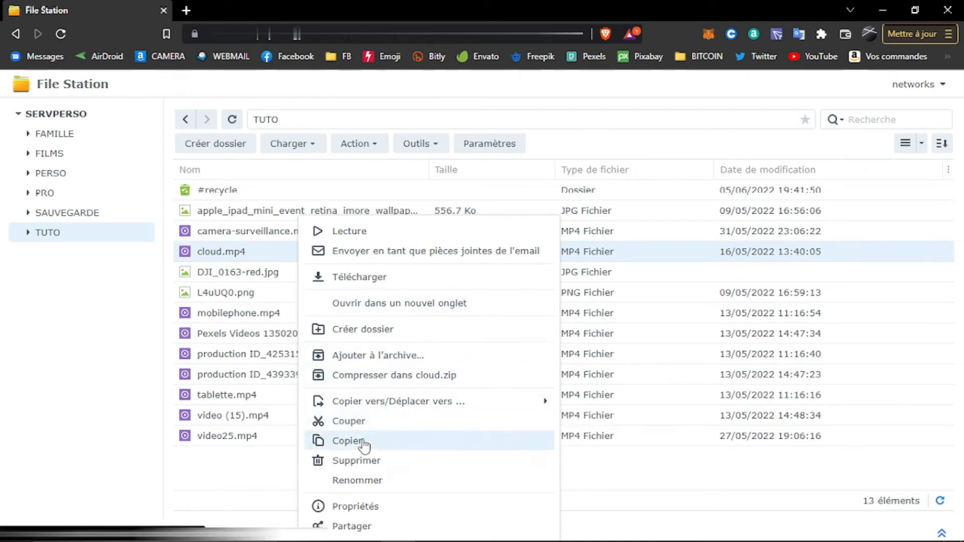
pyautogui.click(634, 467)
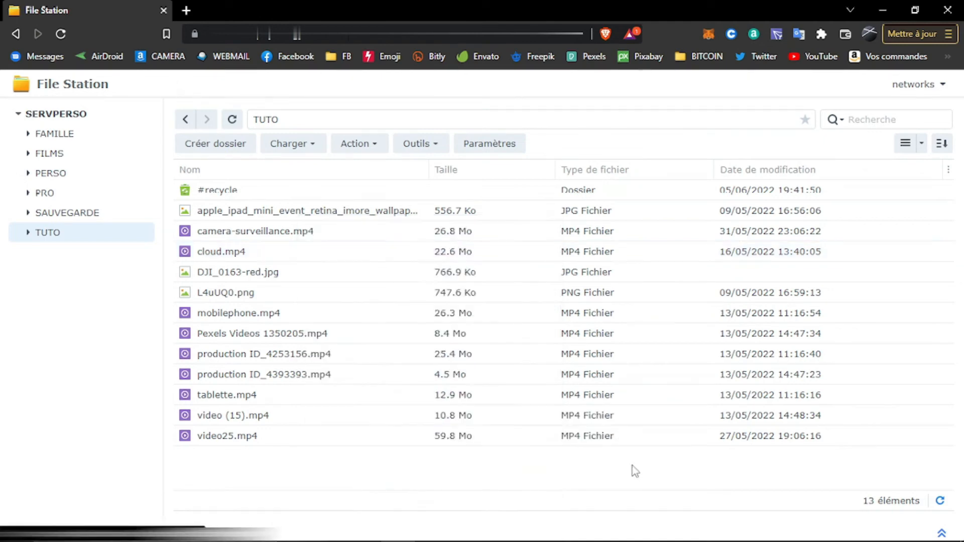
# Step: Download cloud.mp4 into the PC's Téléchargements folder
pyautogui.rightClick(221, 250)
pyautogui.moveTo(309, 404)
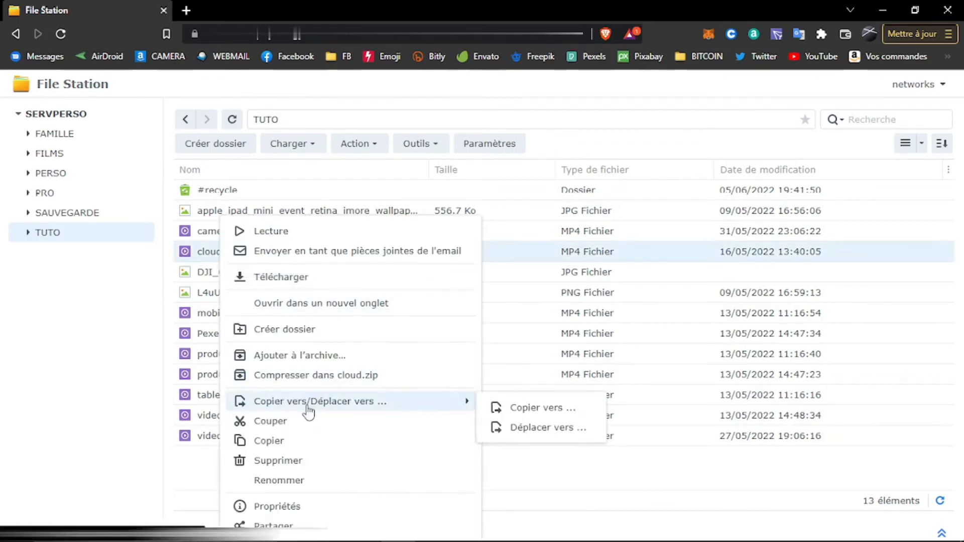
pyautogui.click(343, 279)
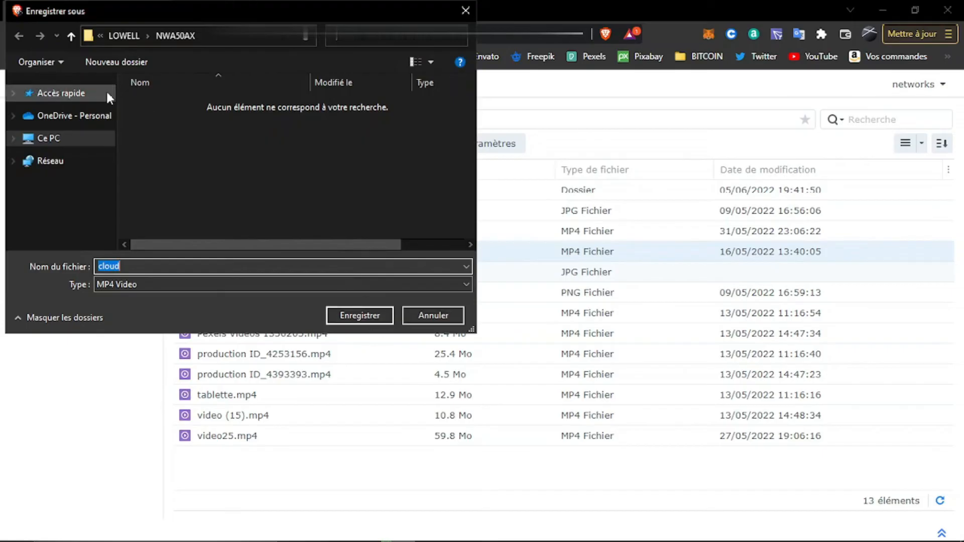
pyautogui.click(14, 139)
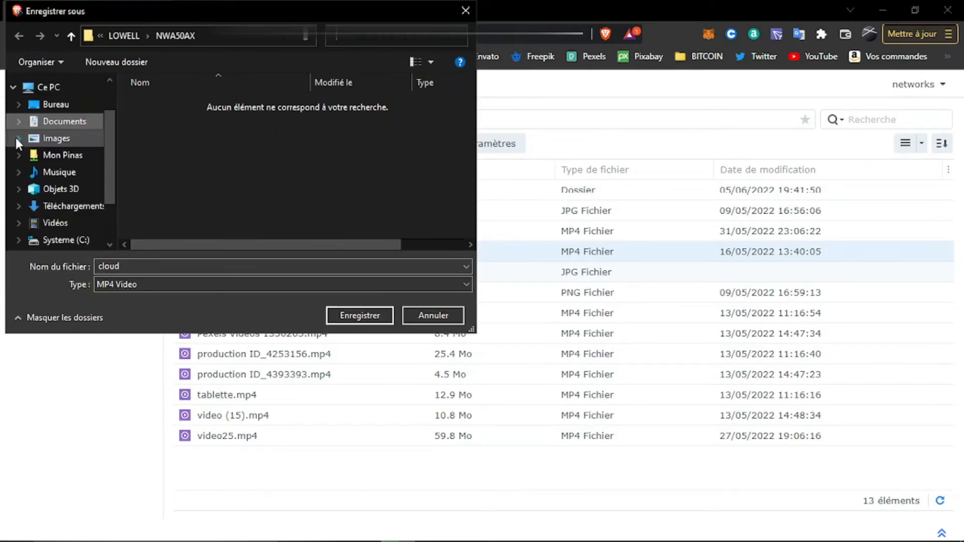
pyautogui.scroll(-3, 65, 211)
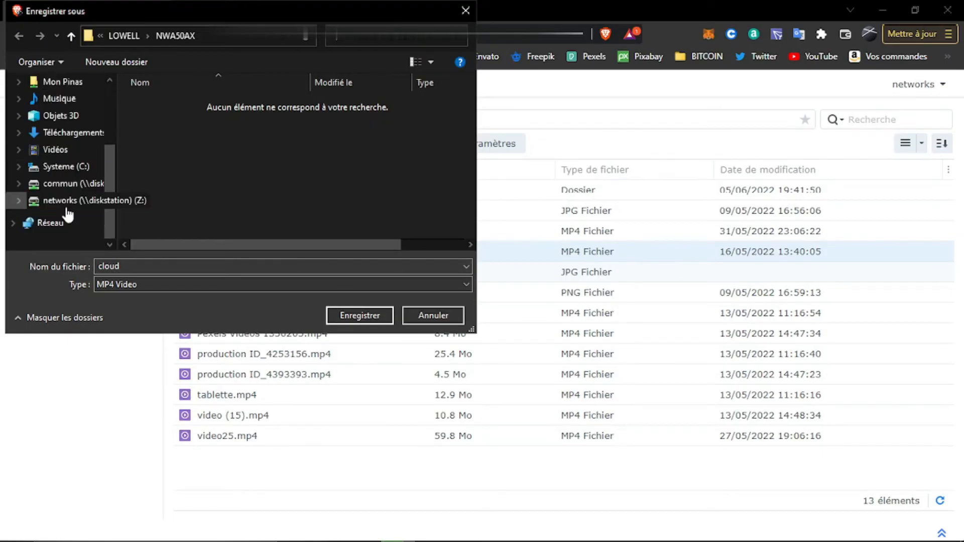
pyautogui.click(95, 132)
pyautogui.click(357, 322)
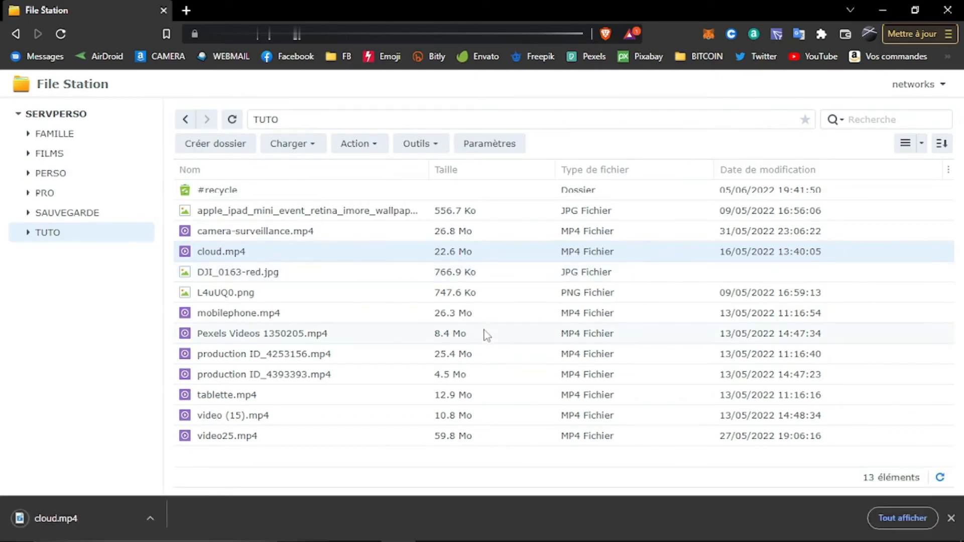
# Step: Play the downloaded cloud.mp4 to confirm it works, then close the player
pyautogui.click(84, 519)
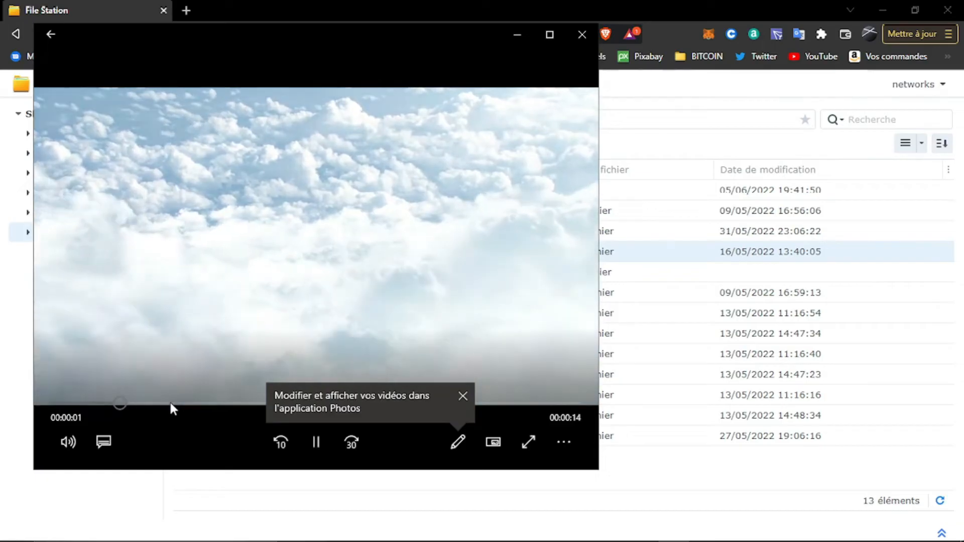
pyautogui.click(582, 34)
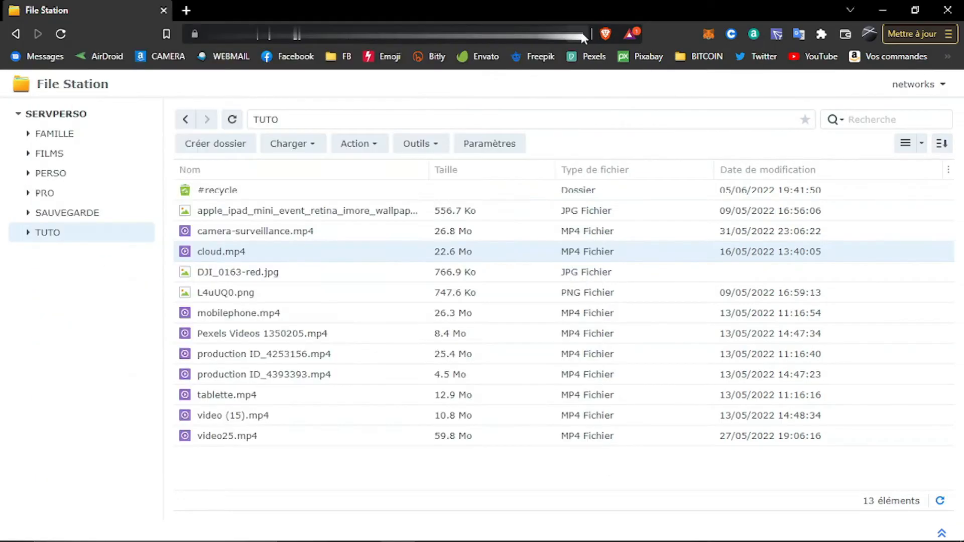
pyautogui.click(290, 273)
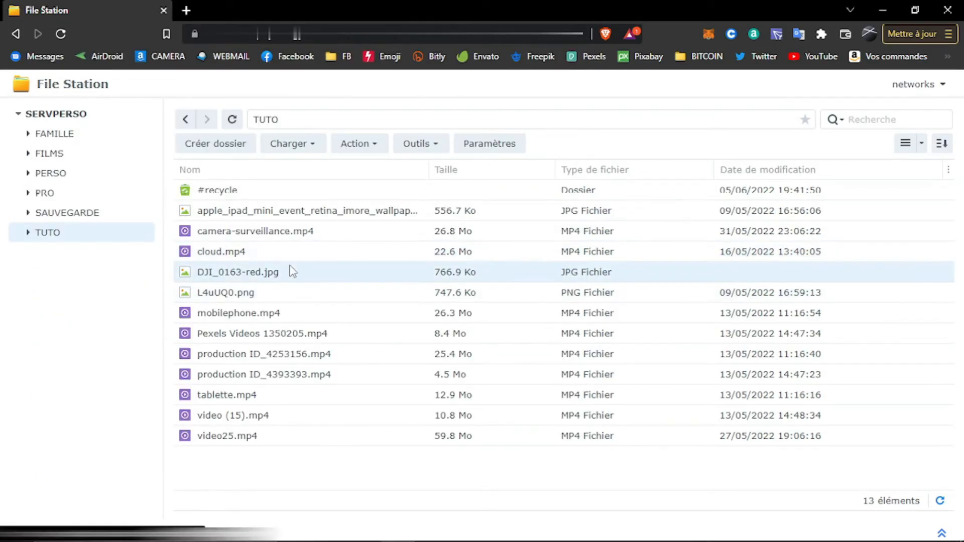
# Step: Download apple_ipad_mini_event_retina_imore_wallpaper.jpg into Downloads and view it in Photos
pyautogui.click(318, 211)
pyautogui.rightClick(318, 211)
pyautogui.click(357, 274)
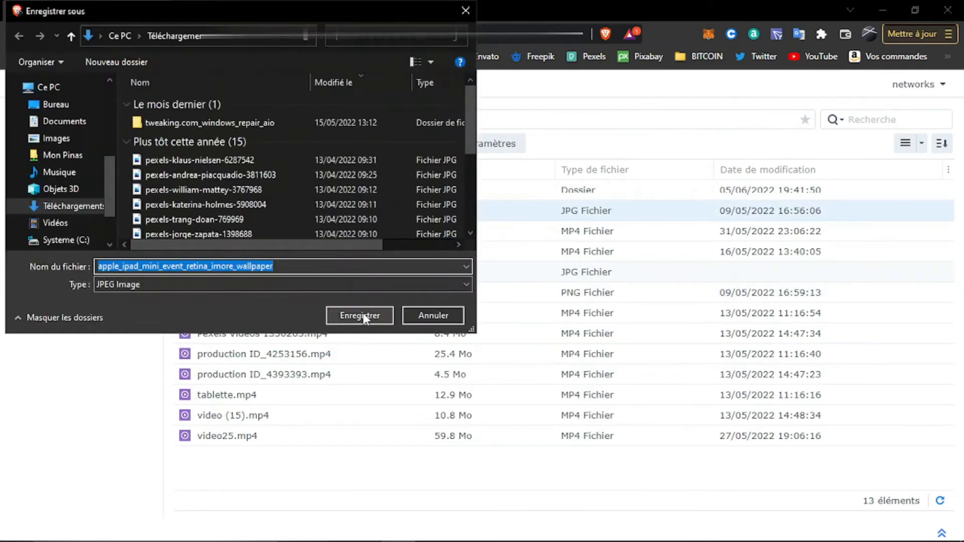
pyautogui.click(364, 315)
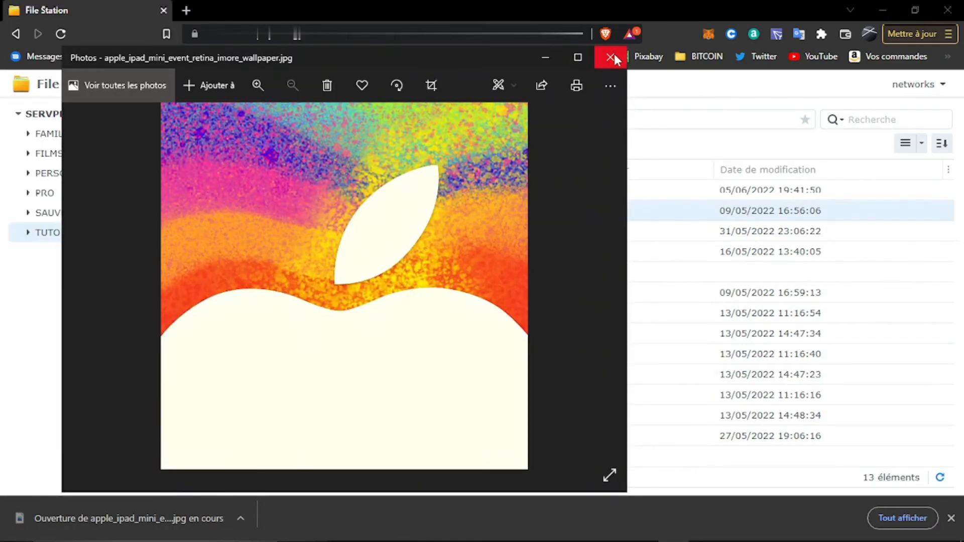
pyautogui.click(611, 57)
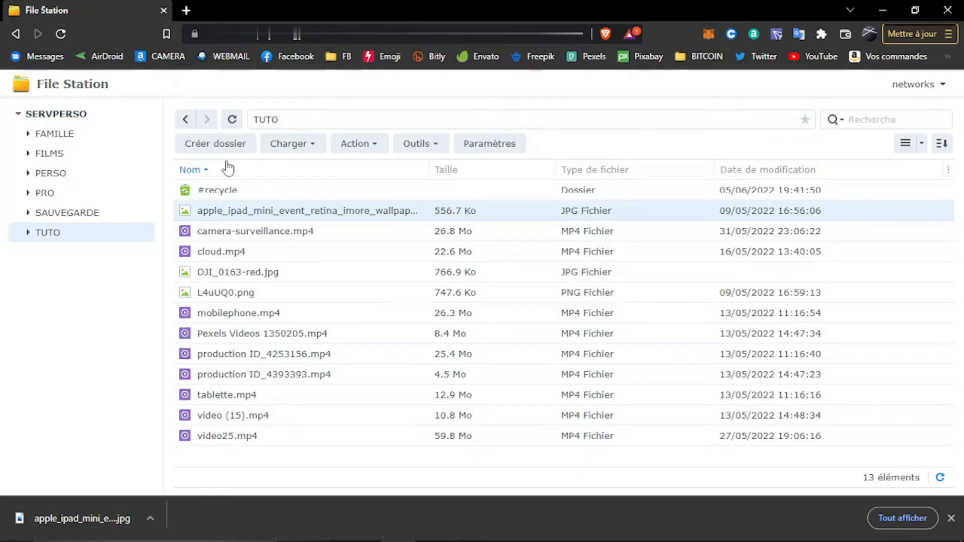
# Step: Upload ryu2.jpg from the PC's Images folder into TUTO, skipping existing files
pyautogui.click(291, 146)
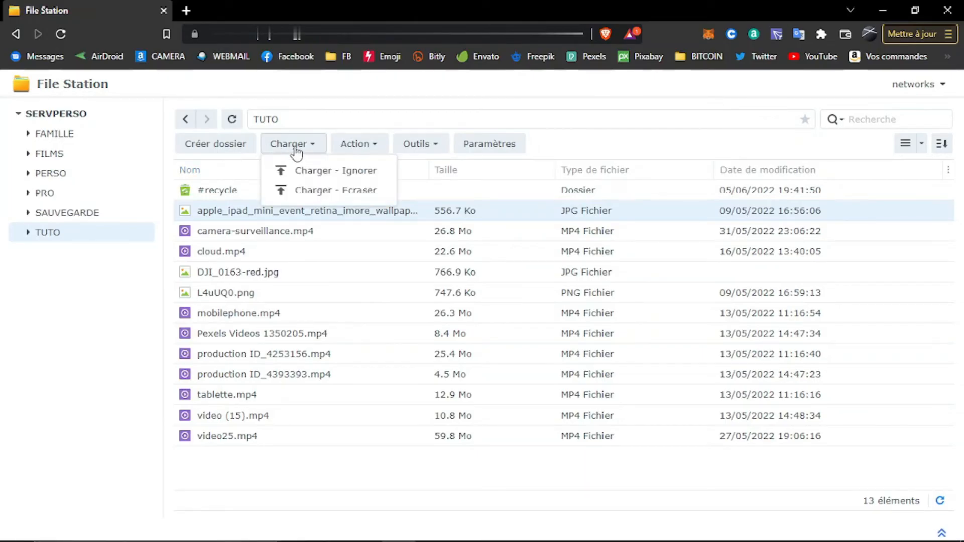
pyautogui.click(313, 170)
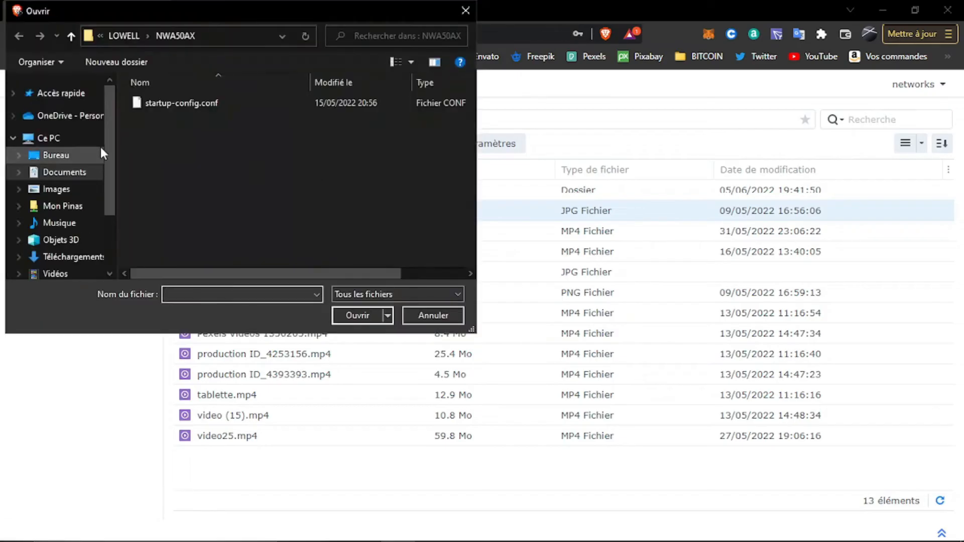
pyautogui.click(69, 191)
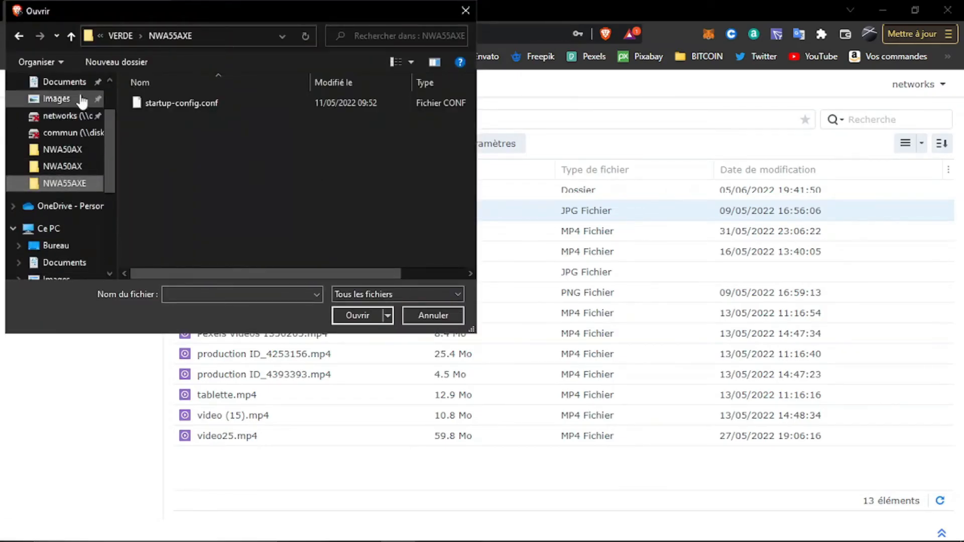
pyautogui.click(62, 103)
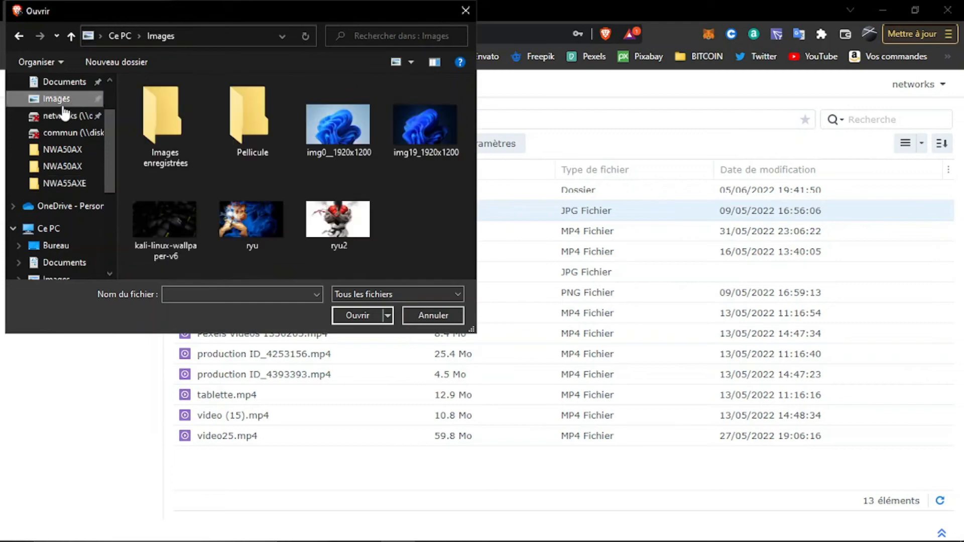
pyautogui.doubleClick(354, 225)
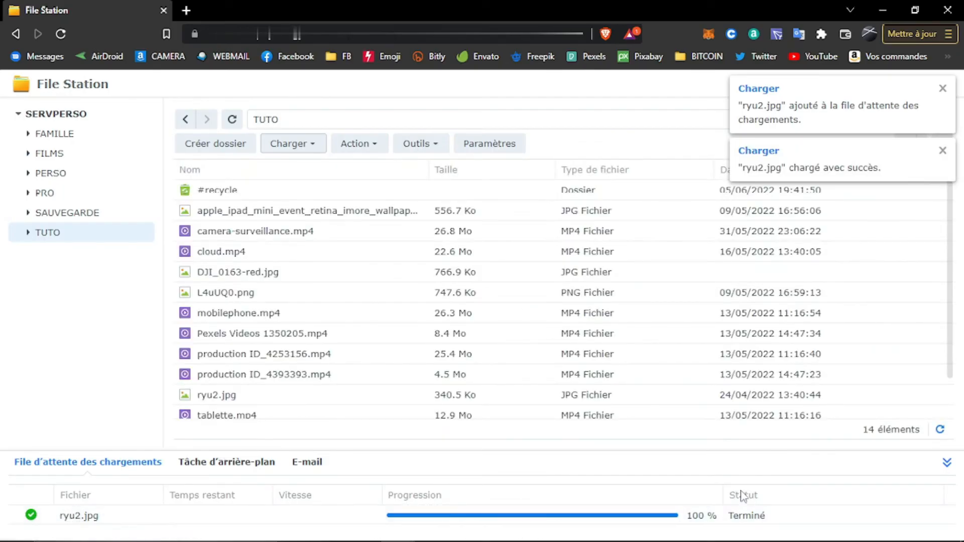
pyautogui.click(232, 397)
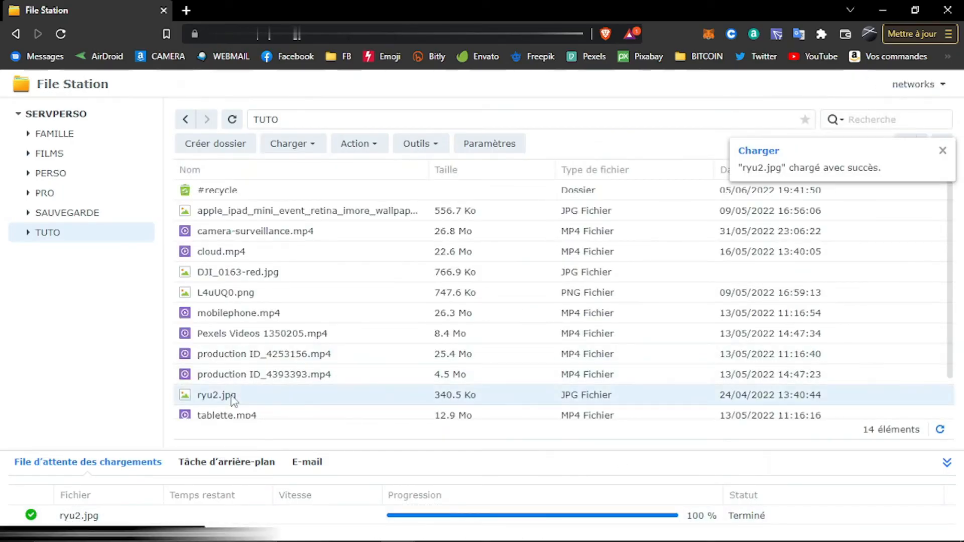
pyautogui.rightClick(234, 399)
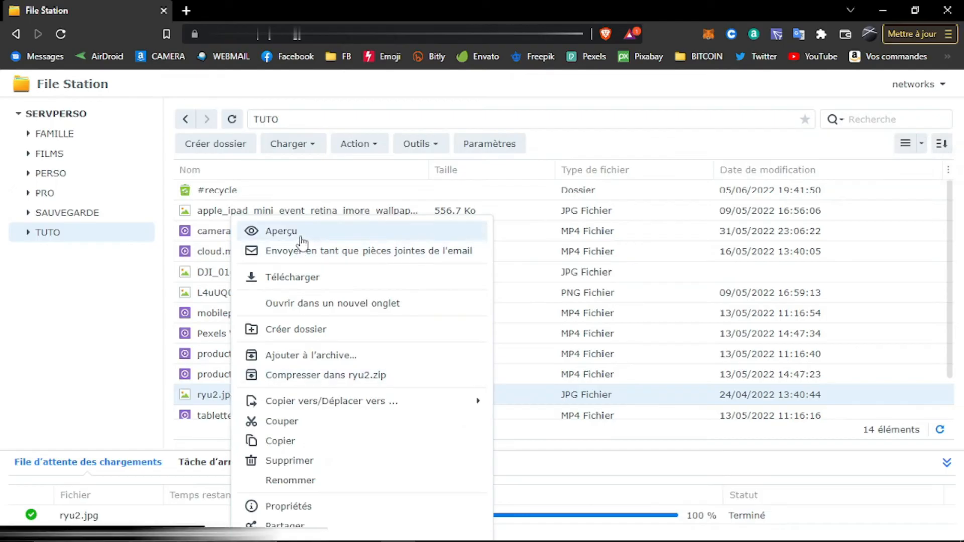
# Step: Preview ryu2.jpg, then look through the Action and Outils menus
pyautogui.click(301, 240)
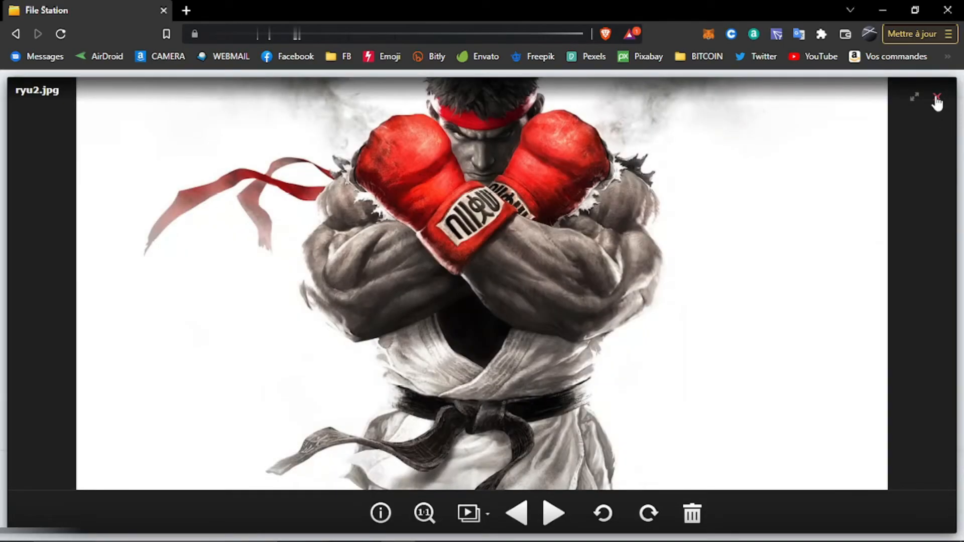
pyautogui.click(938, 98)
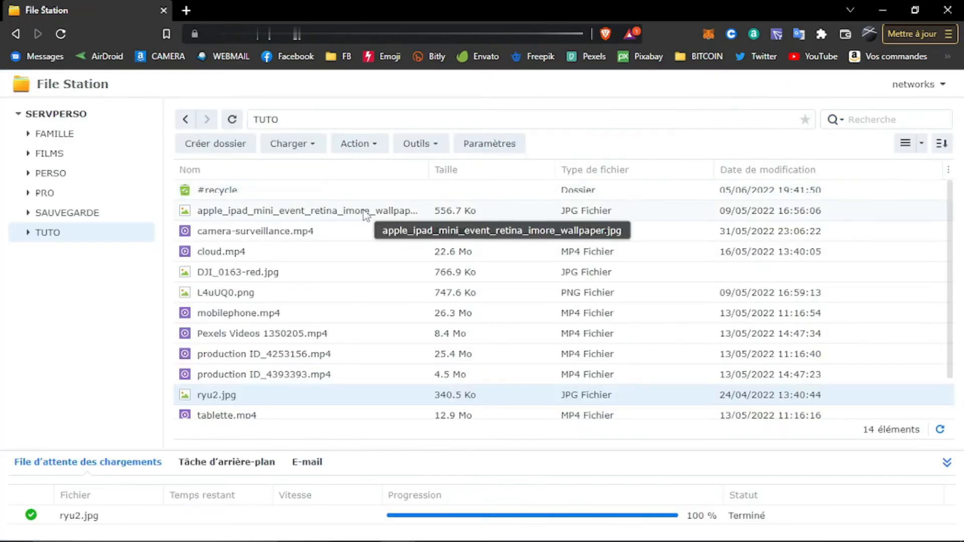
pyautogui.click(376, 148)
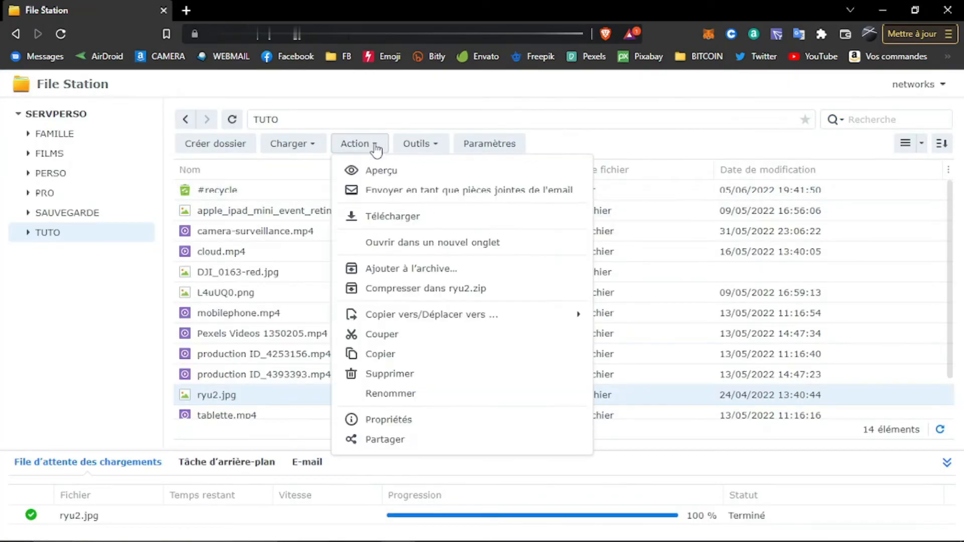
pyautogui.click(409, 147)
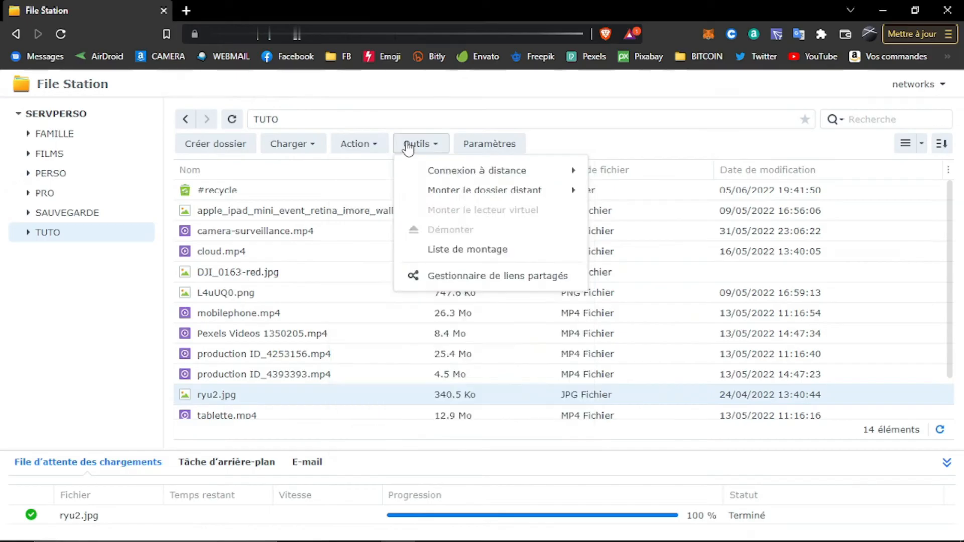
pyautogui.click(375, 394)
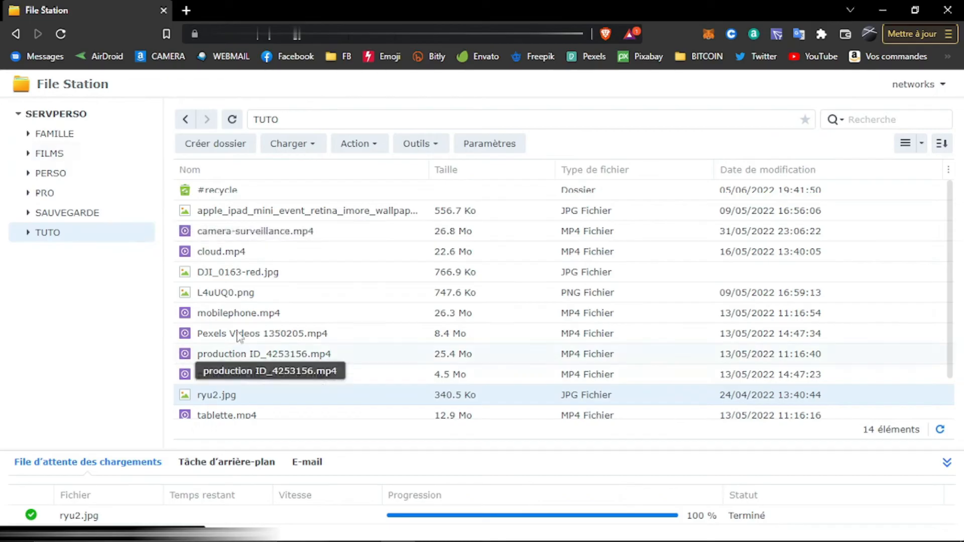
# Step: Sign out of File Station from the account menu and close the browser
pyautogui.click(912, 83)
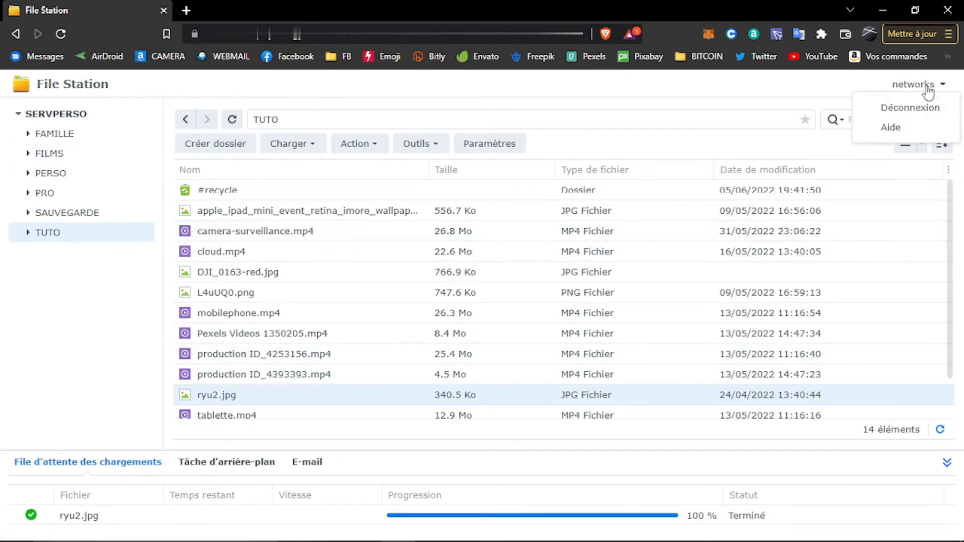
pyautogui.click(917, 108)
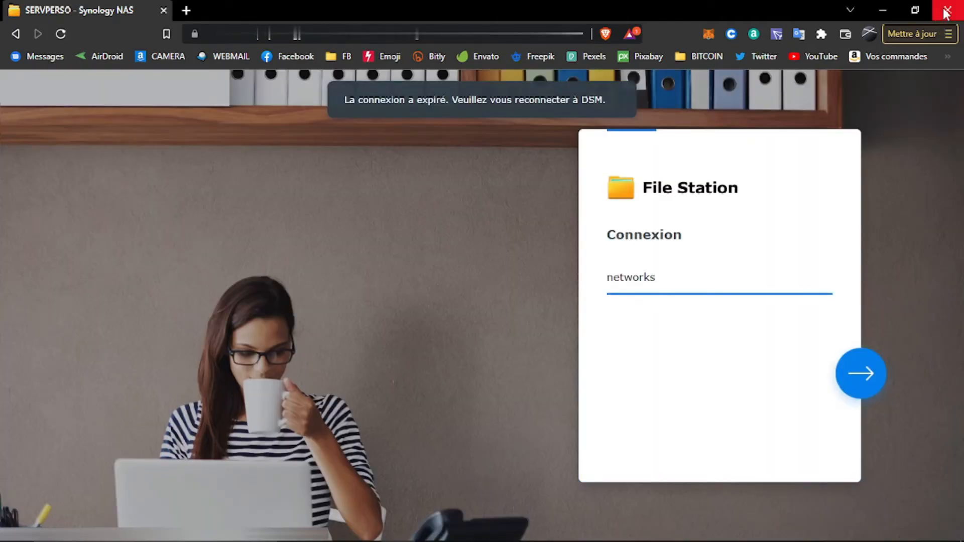
pyautogui.click(947, 11)
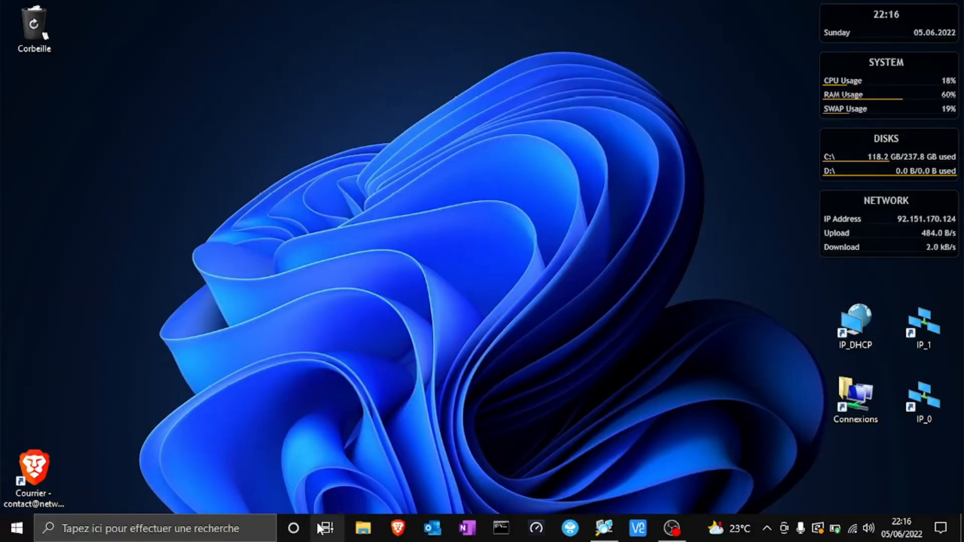
# Step: From Ce PC in File Explorer, start the wizard for adding a web network location
pyautogui.click(363, 529)
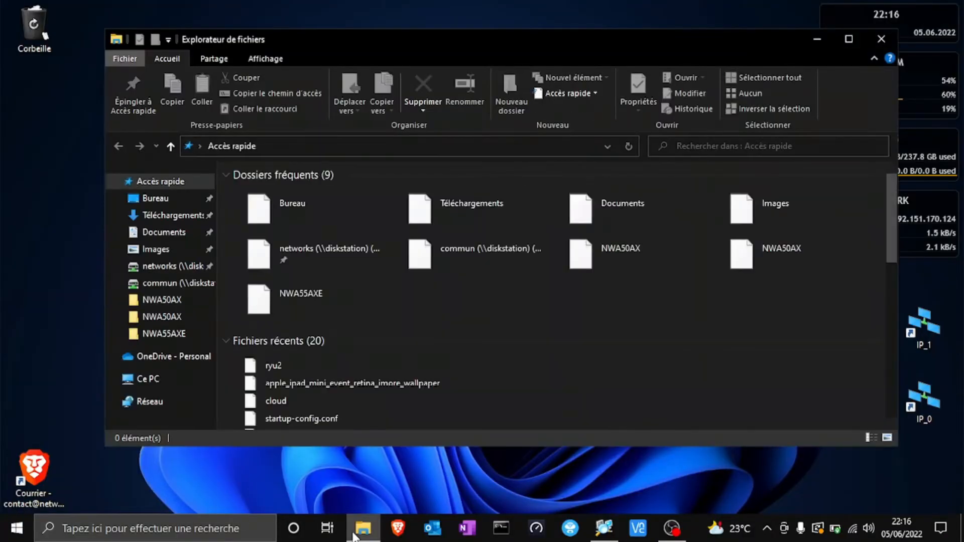
pyautogui.click(151, 379)
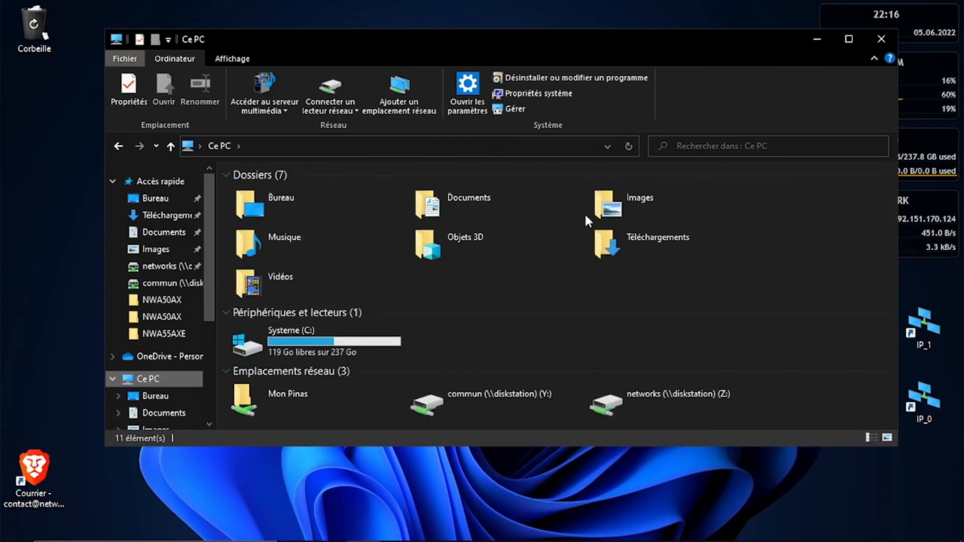
pyautogui.click(350, 108)
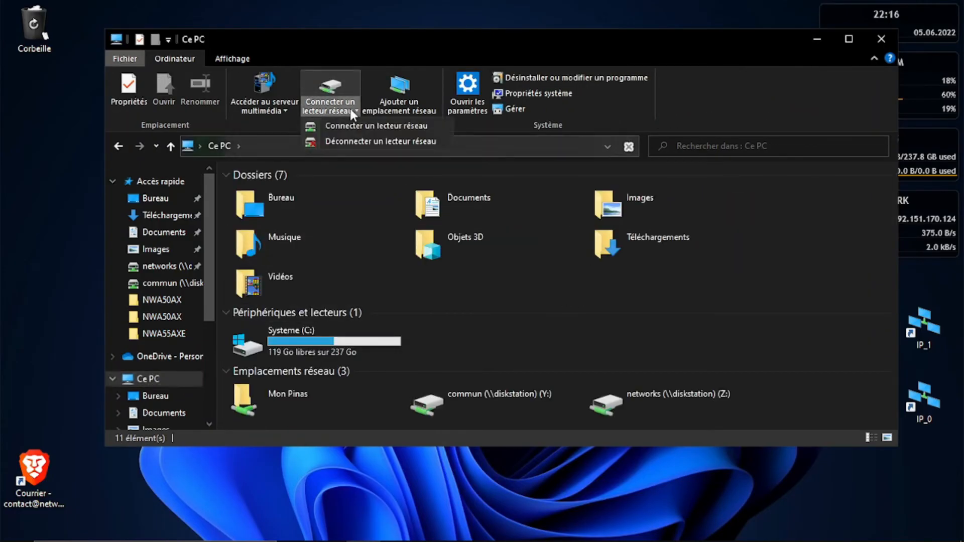
pyautogui.click(350, 122)
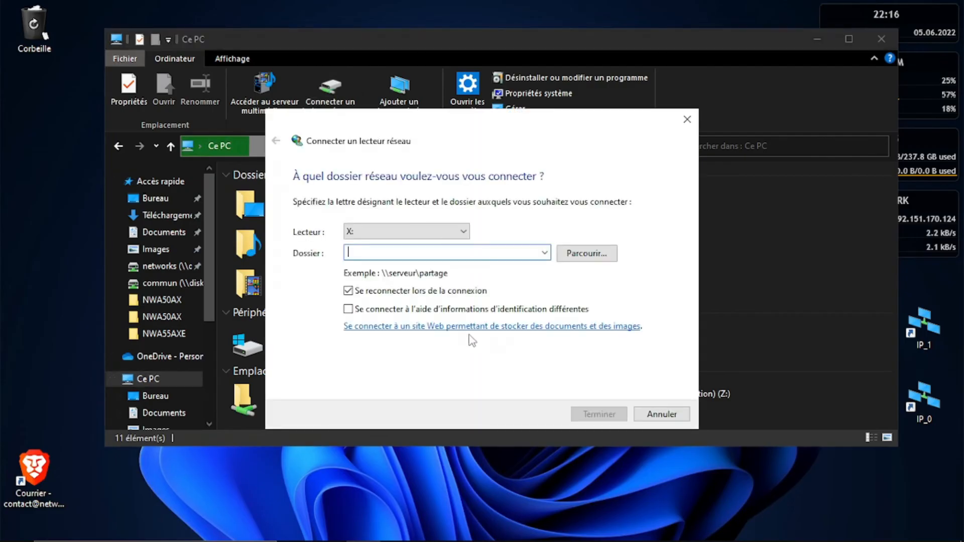
pyautogui.click(490, 329)
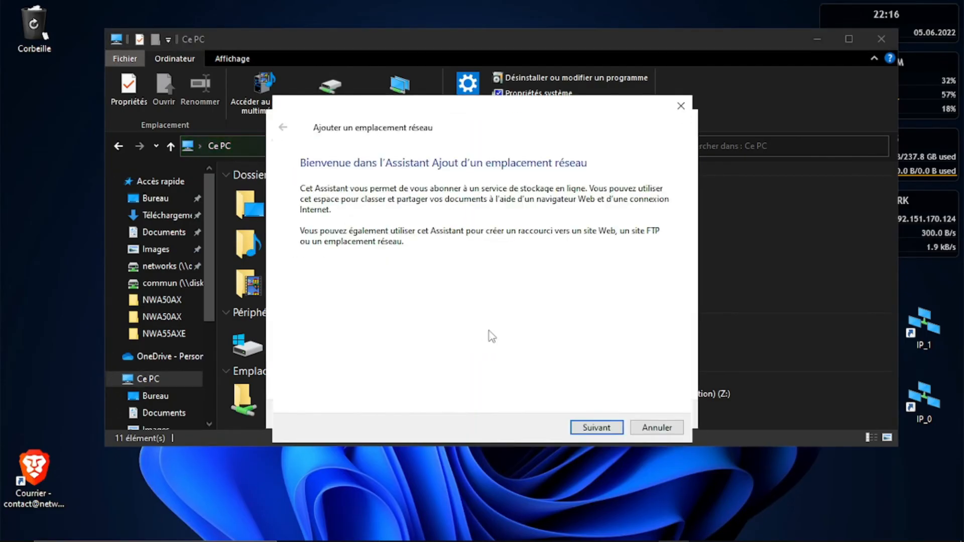
pyautogui.click(600, 427)
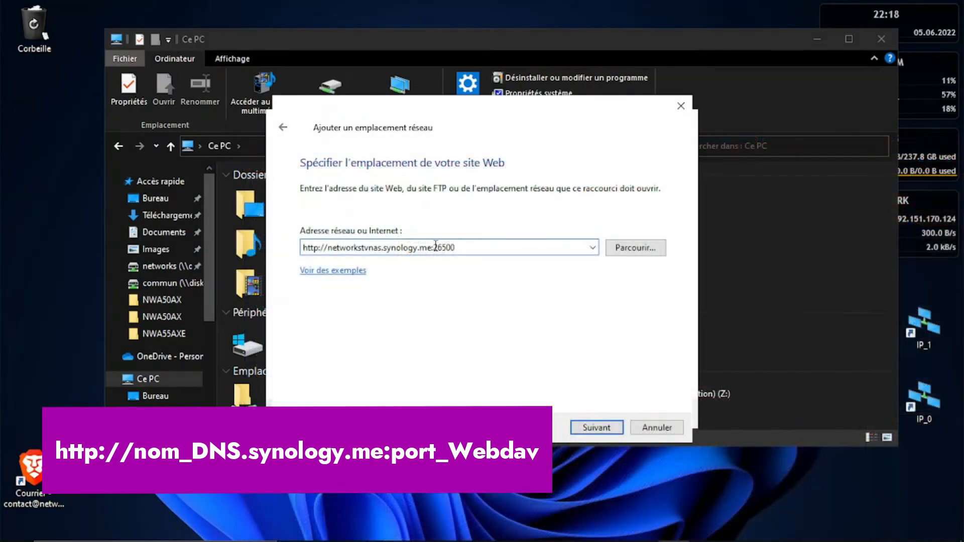
# Step: Enter the NAS WebDAV address and remembered account credentials, and name the location NAS
pyautogui.moveTo(329, 250); pyautogui.dragTo(382, 248)
pyautogui.press('Return')
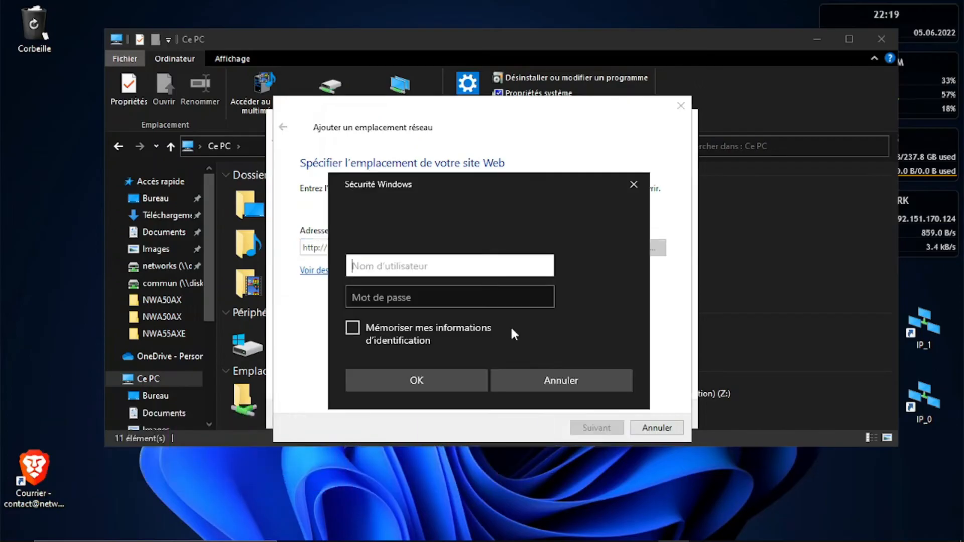
pyautogui.click(429, 333)
pyautogui.write('ne')
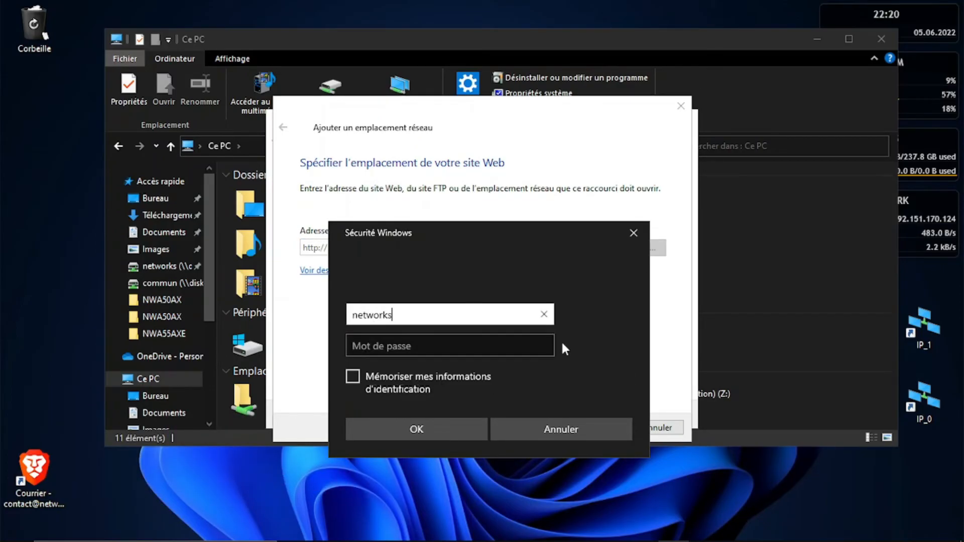
pyautogui.write('tworks')
pyautogui.click(457, 385)
pyautogui.click(416, 347)
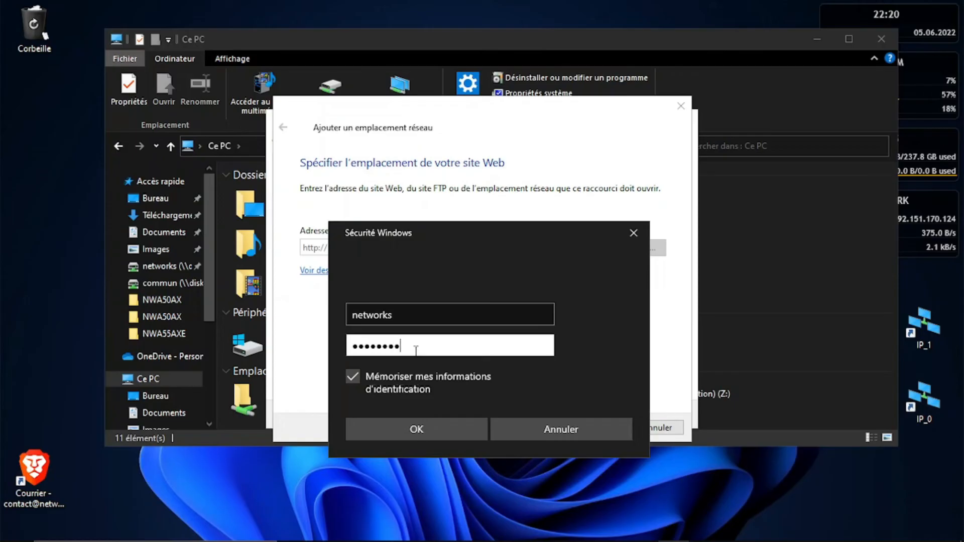
pyautogui.click(417, 426)
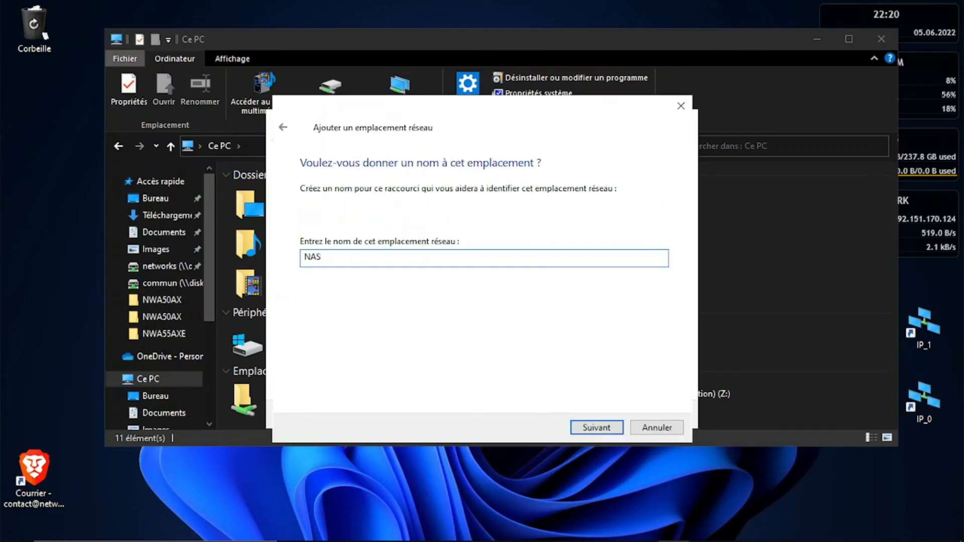
pyautogui.click(615, 427)
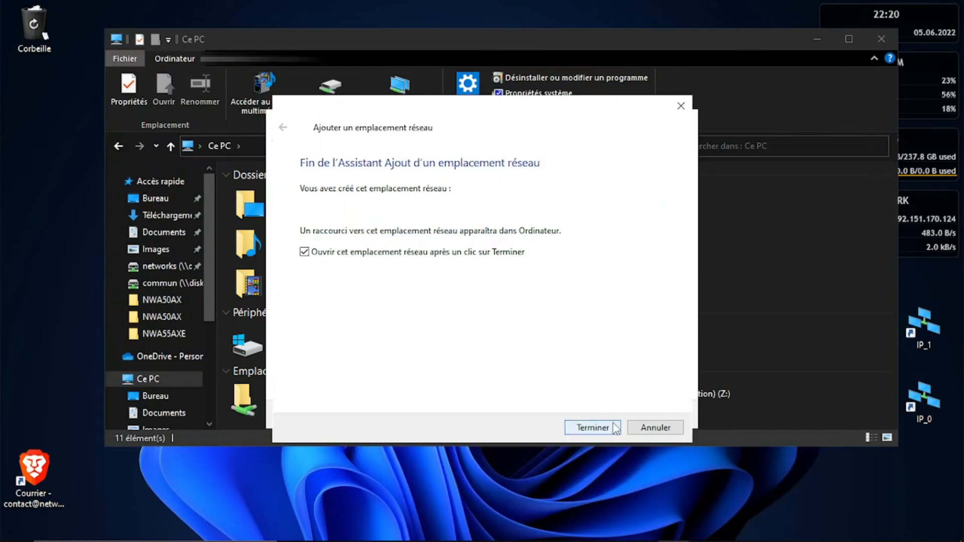
pyautogui.click(593, 428)
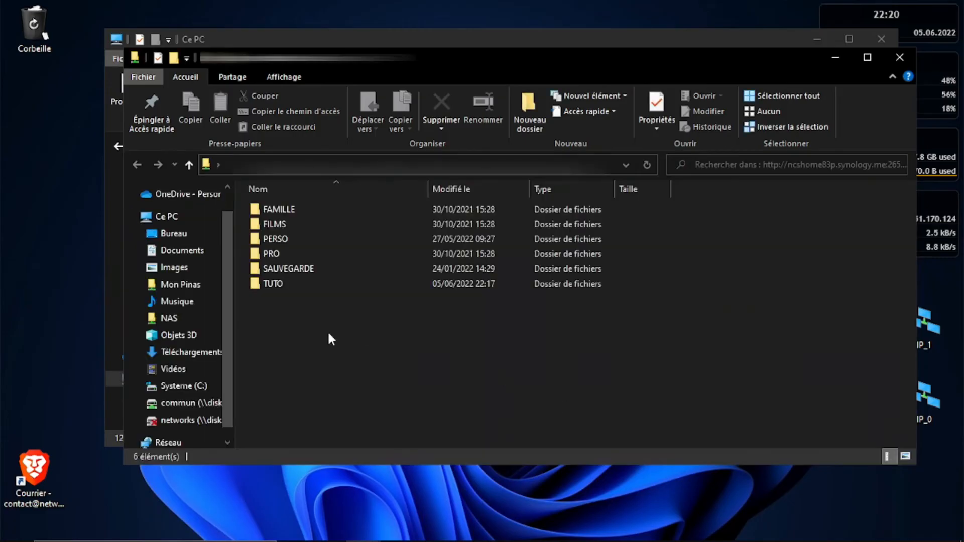
# Step: Open the NAS TUTO folder, preview ryu2 in Photos and play the mobilephone video
pyautogui.click(297, 285)
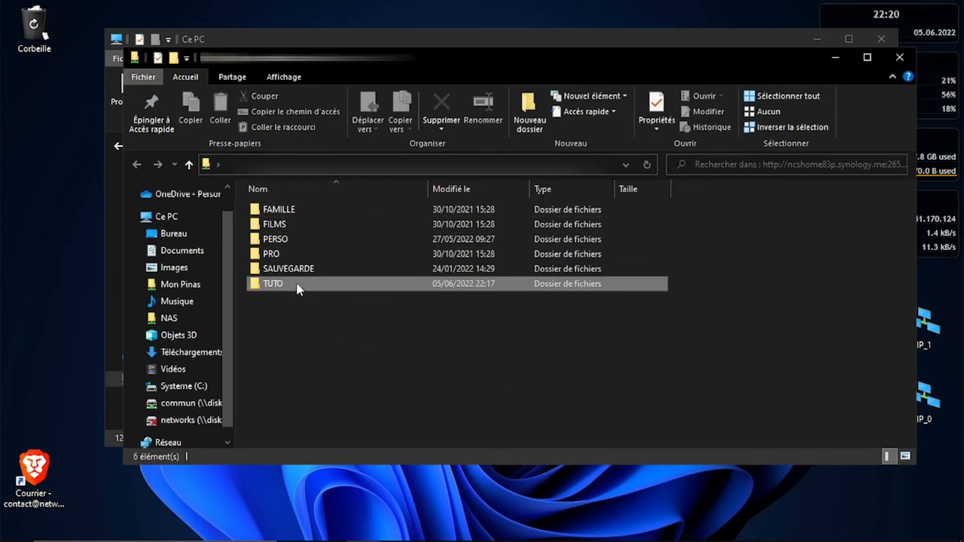
pyautogui.doubleClick(298, 284)
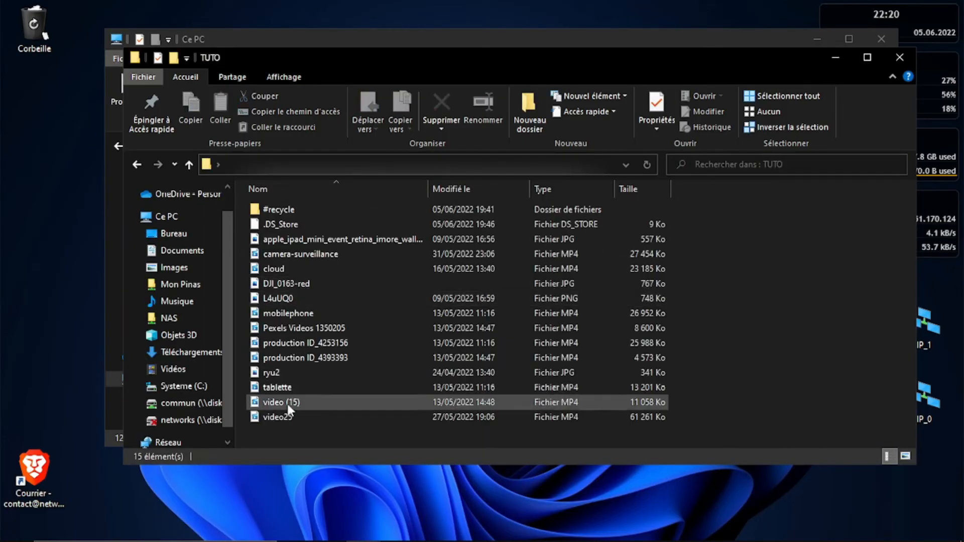
pyautogui.click(288, 372)
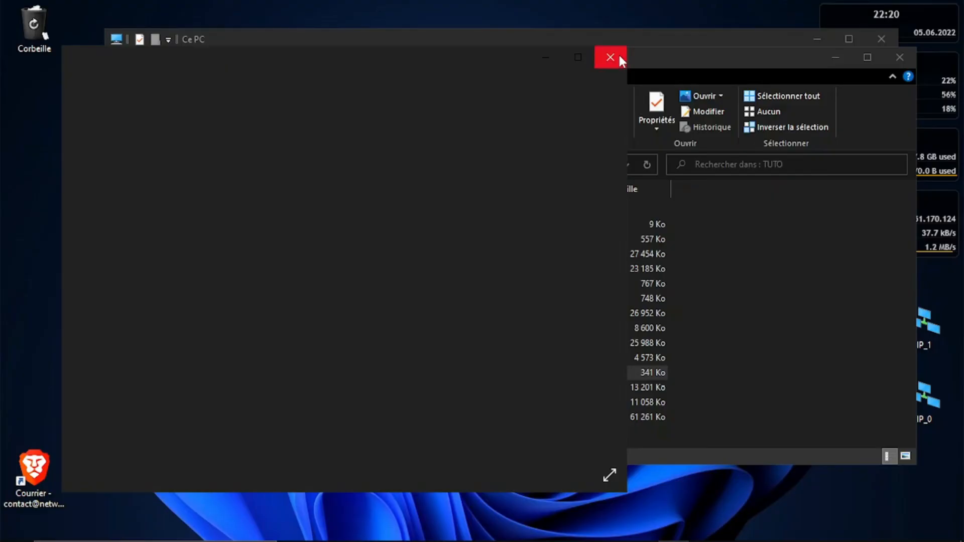
pyautogui.click(619, 56)
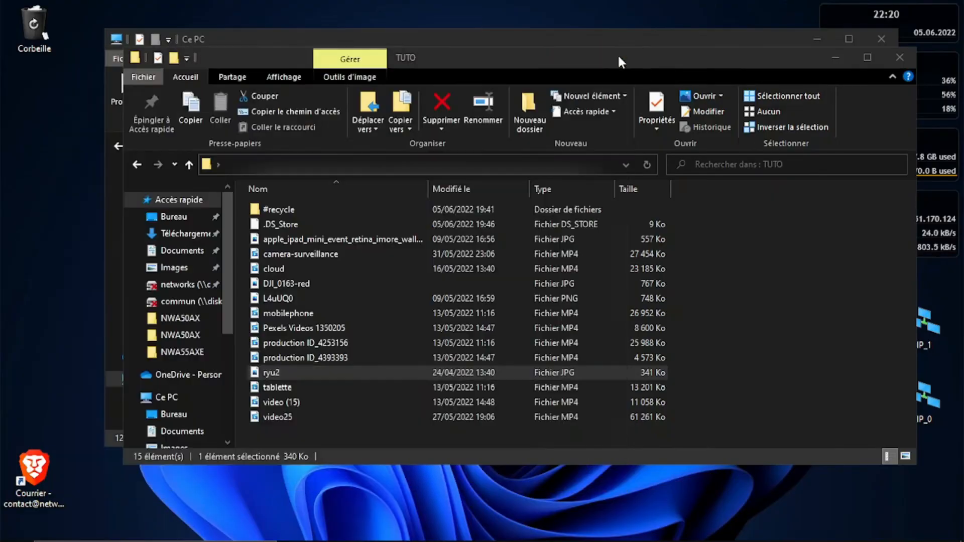
pyautogui.doubleClick(313, 316)
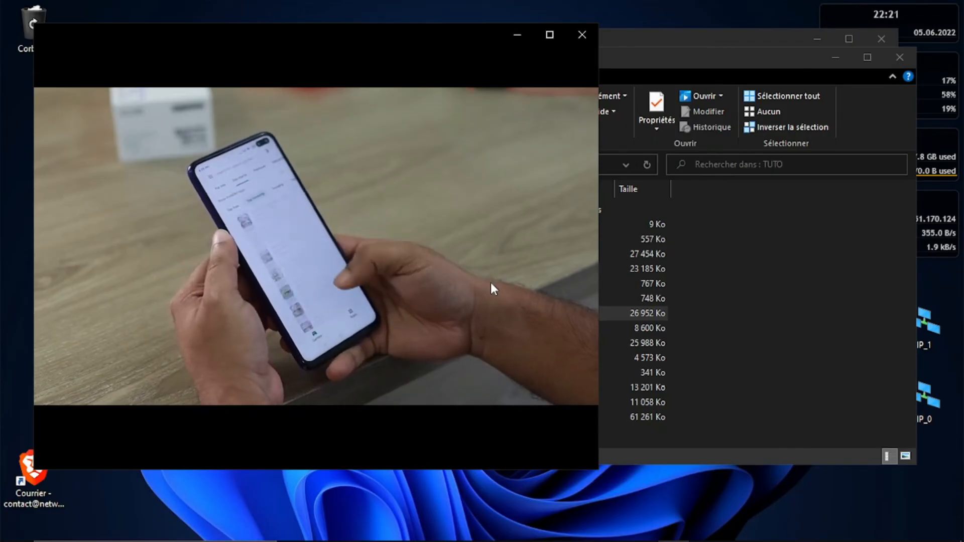
pyautogui.click(576, 35)
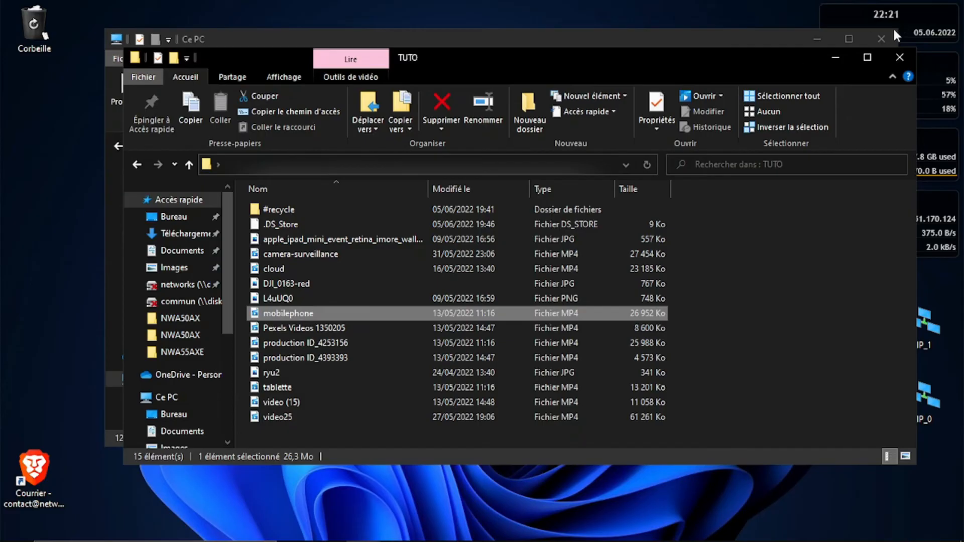
pyautogui.click(883, 36)
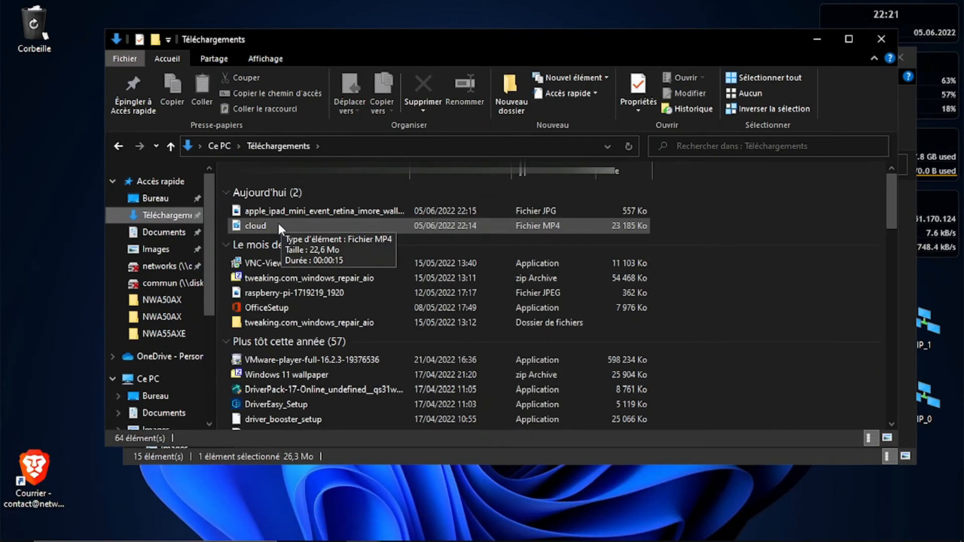
# Step: Copy raspberry-pi-1719219_1920 from Téléchargements into the NAS TUTO folder and view it
pyautogui.click(340, 293)
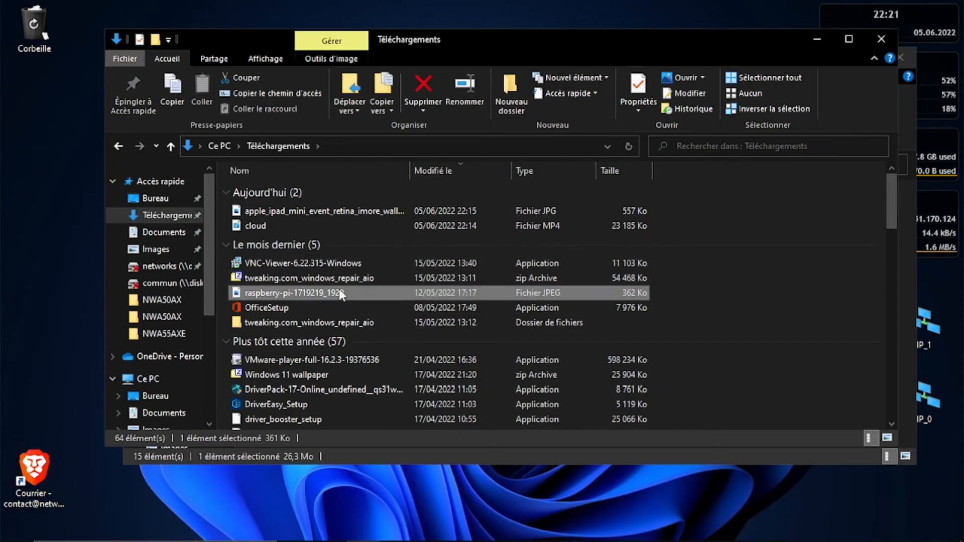
pyautogui.rightClick(340, 292)
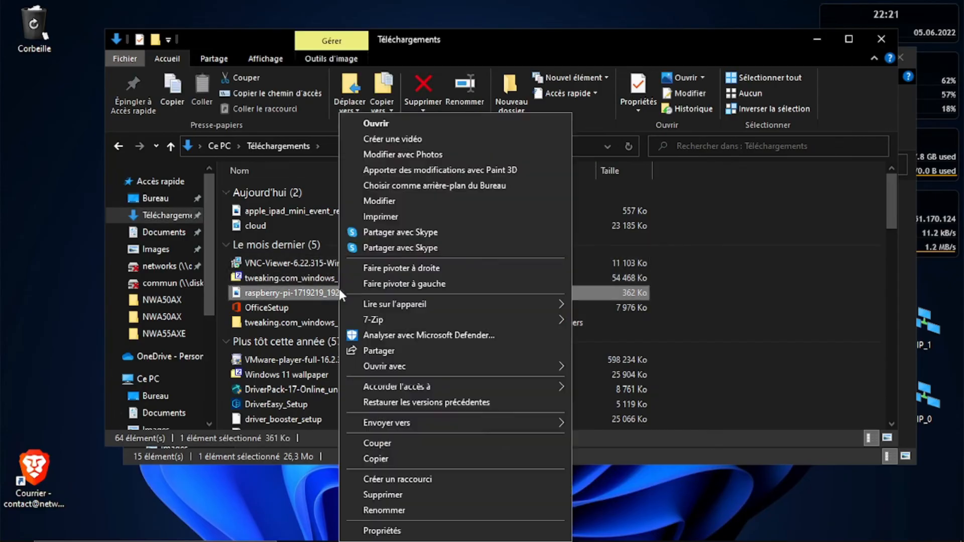
pyautogui.click(388, 456)
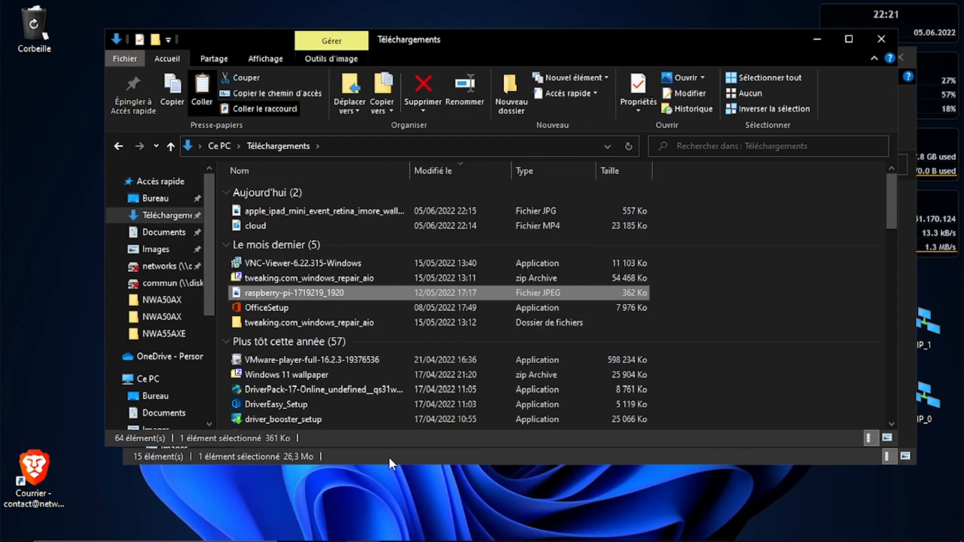
pyautogui.click(888, 46)
pyautogui.rightClick(756, 313)
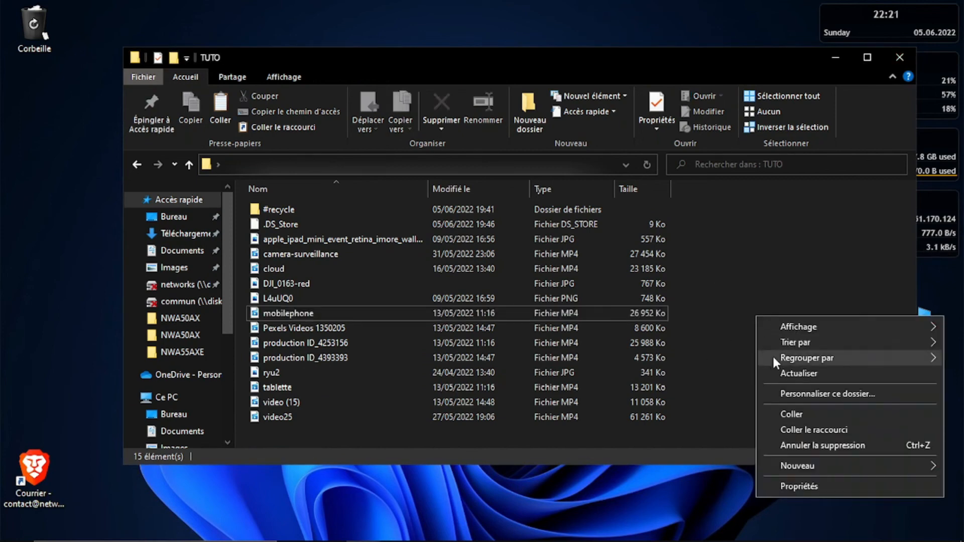
pyautogui.click(782, 417)
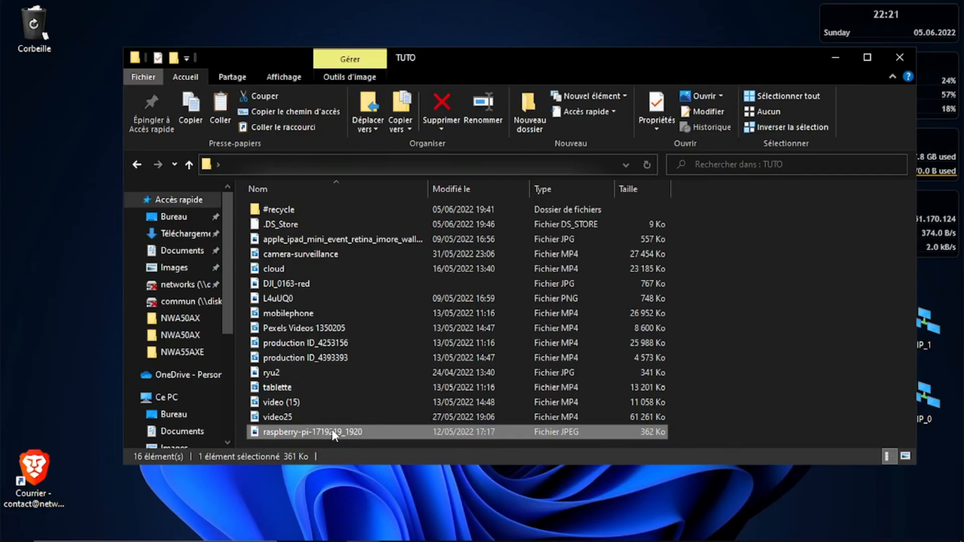
pyautogui.doubleClick(334, 432)
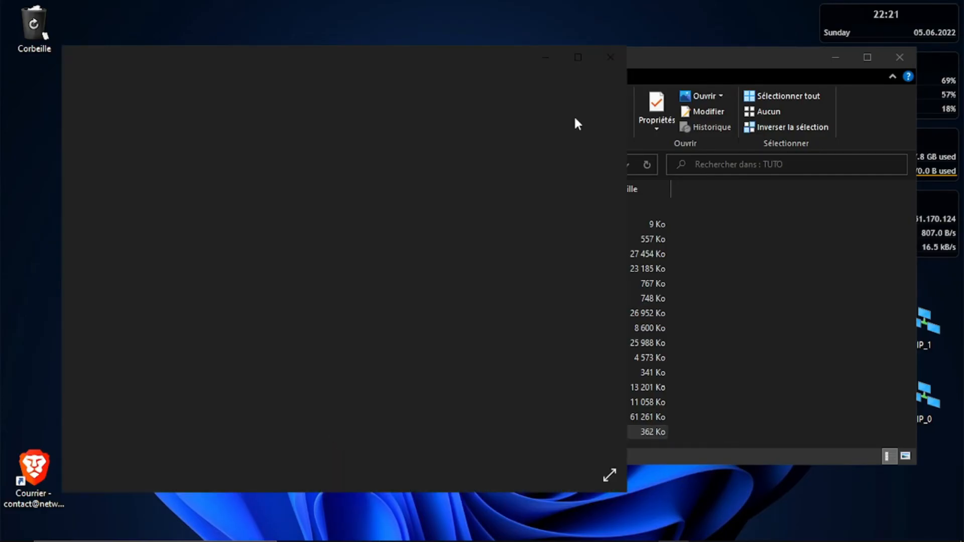
pyautogui.click(610, 57)
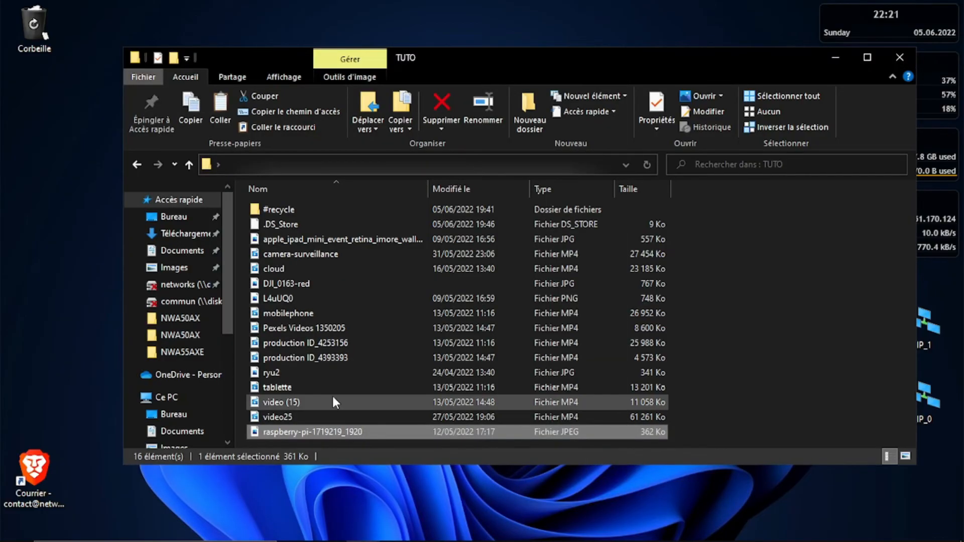
# Step: Permanently delete the raspberry-pi image from the TUTO folder
pyautogui.rightClick(349, 437)
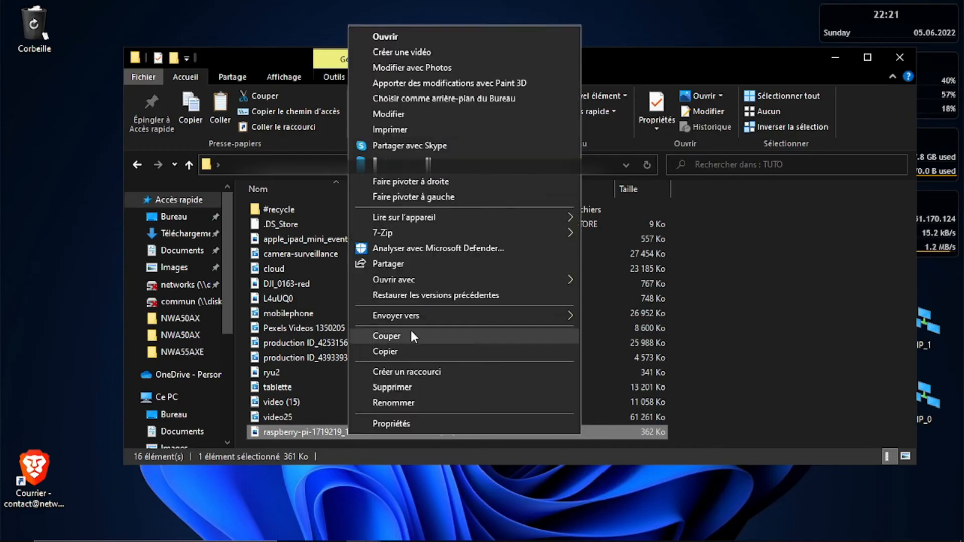
pyautogui.click(424, 392)
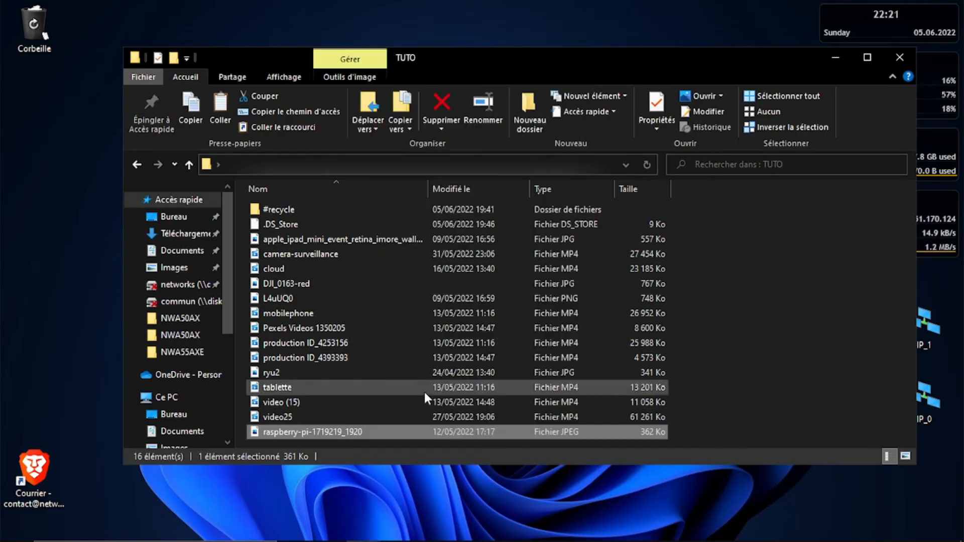
pyautogui.click(534, 317)
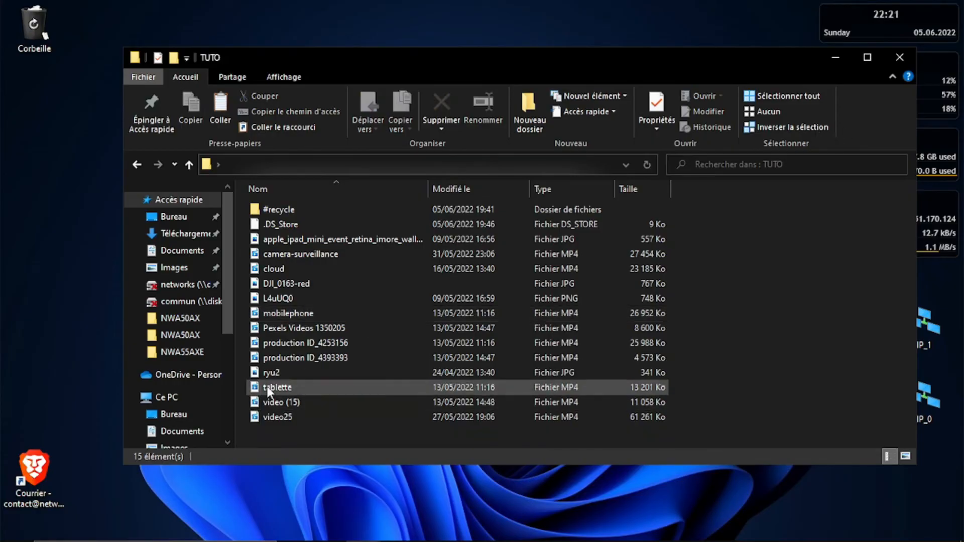
pyautogui.click(296, 284)
# Step: Drag DJI_0163-red from TUTO onto the desktop, accepting the security warning
pyautogui.moveTo(244, 285); pyautogui.dragTo(52, 311)
pyautogui.click(506, 290)
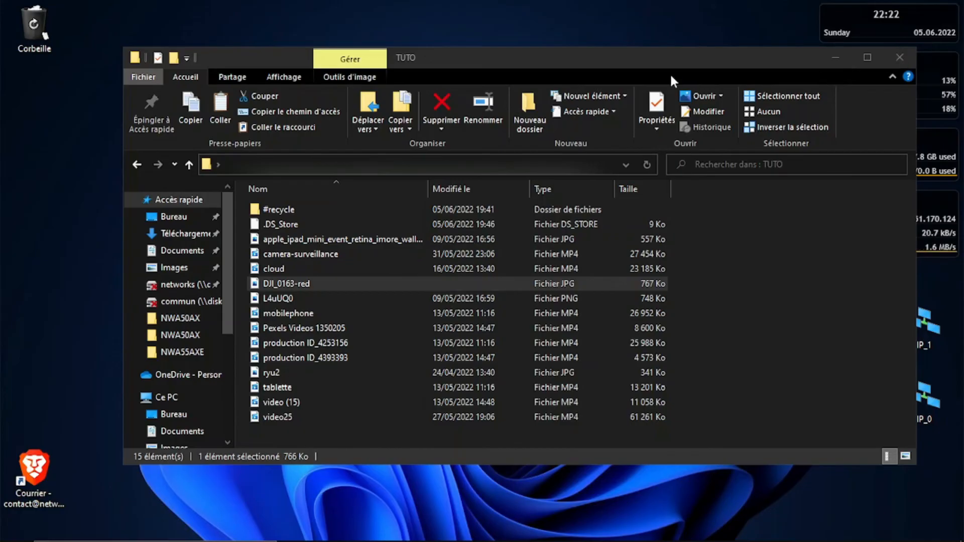
pyautogui.click(670, 53)
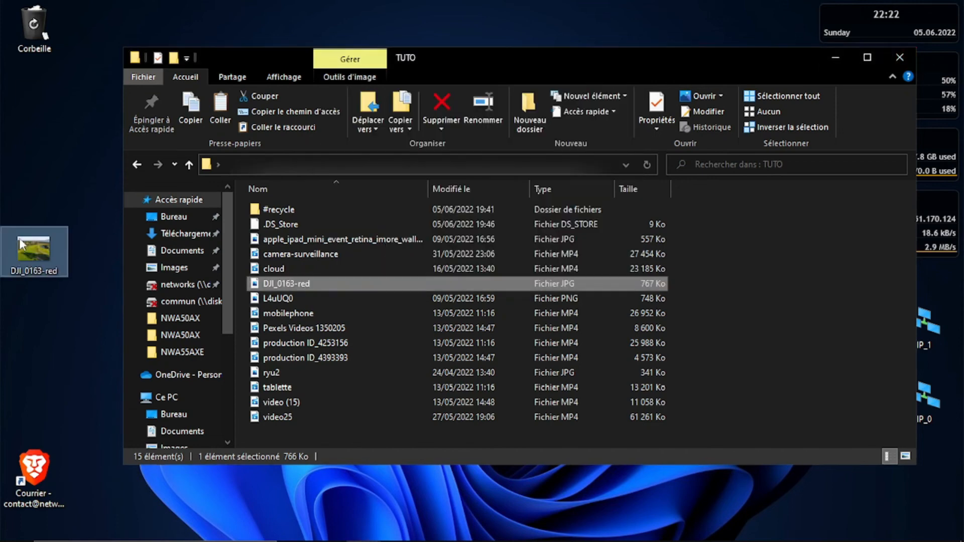
# Step: View the desktop copy of DJI_0163-red, delete it, and close the NAS window
pyautogui.click(42, 274)
pyautogui.doubleClick(45, 272)
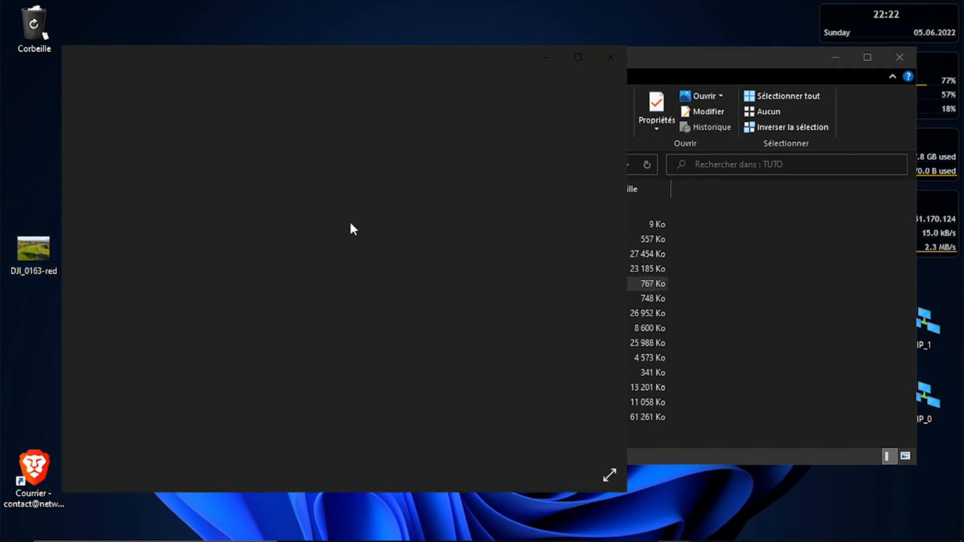
pyautogui.click(607, 59)
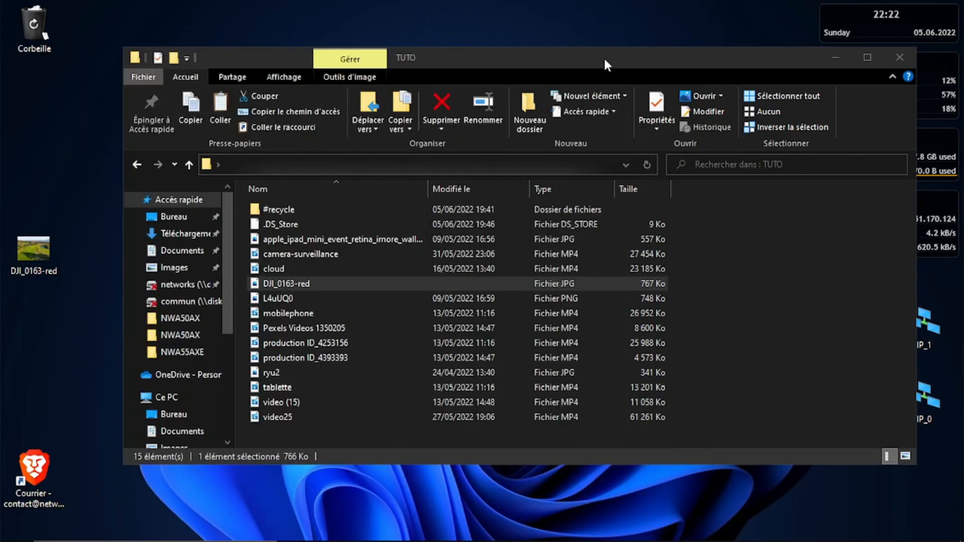
pyautogui.rightClick(26, 275)
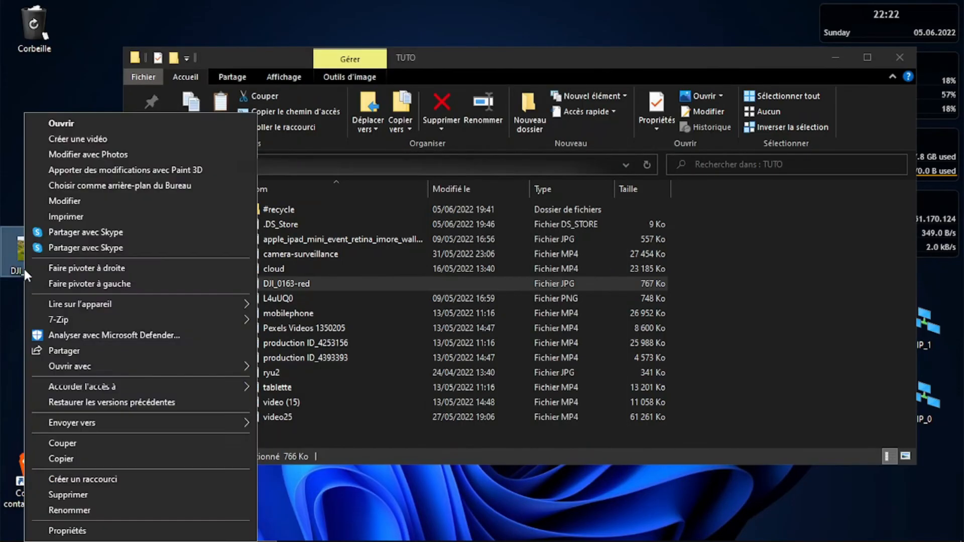
pyautogui.click(142, 493)
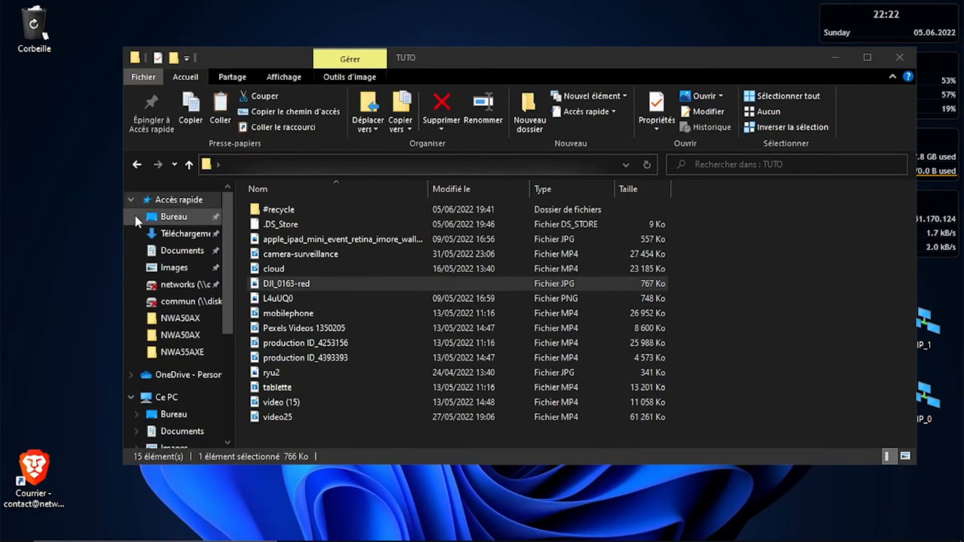
pyautogui.click(895, 58)
pyautogui.moveTo(542, 535)
pyautogui.click(571, 535)
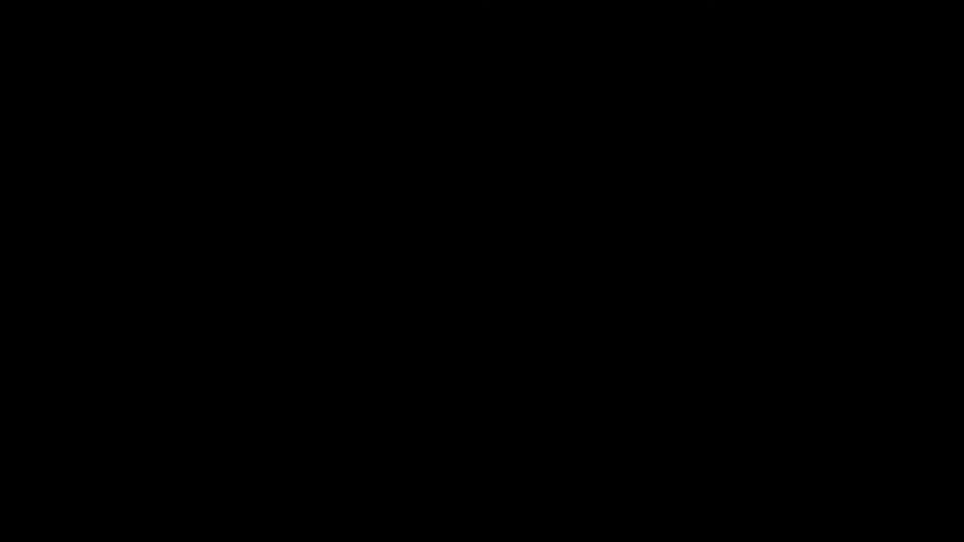